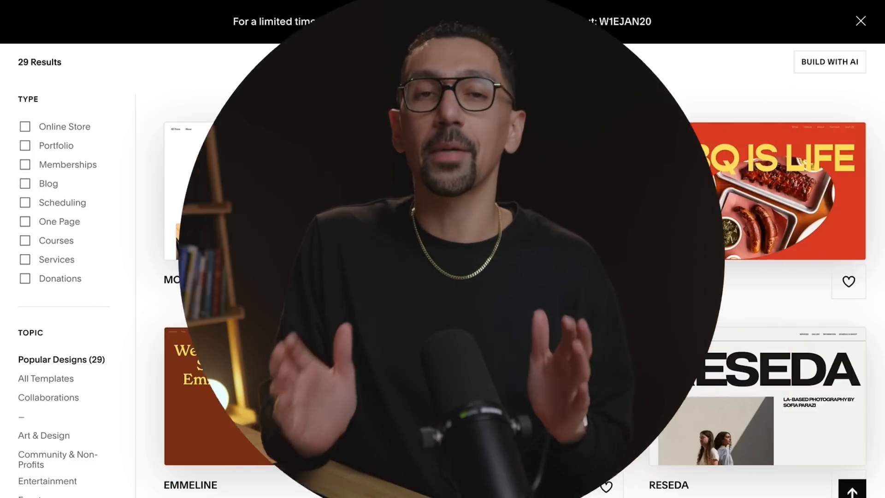
- Browse the Popular Designs template gallery and examine the range of layouts, including Condesa and Cedar
scroll(403, 286, up, 1)
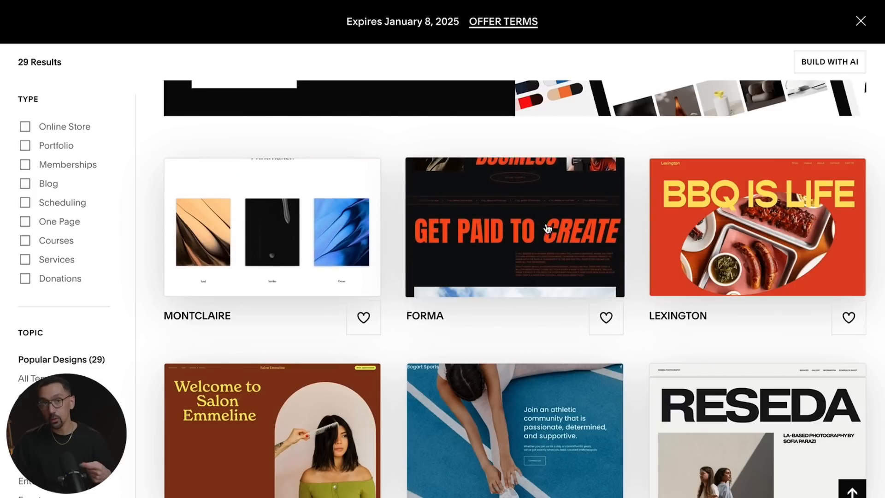
scroll(548, 228, down, 15)
scroll(548, 229, down, 3)
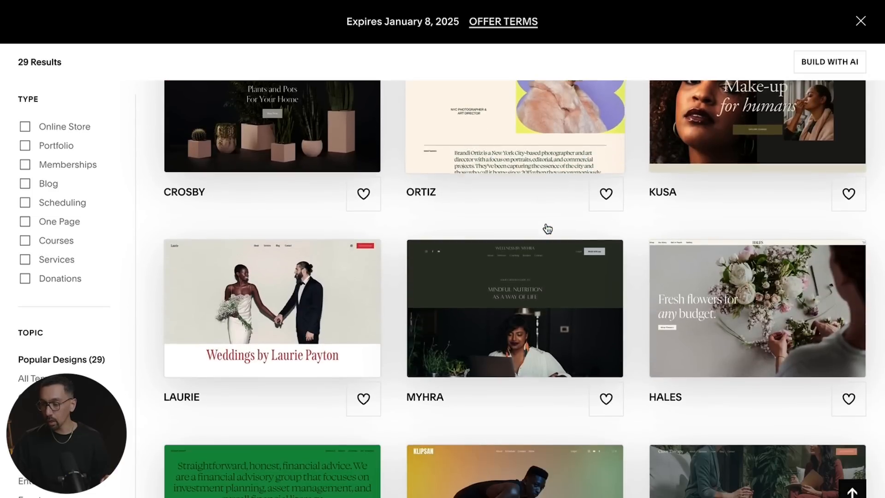
scroll(548, 228, down, 5)
scroll(548, 229, up, 20)
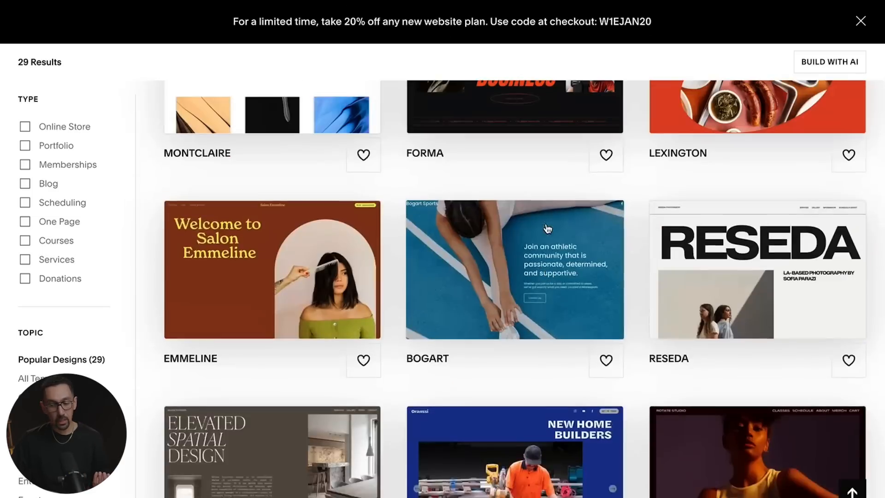
scroll(414, 301, down, 2)
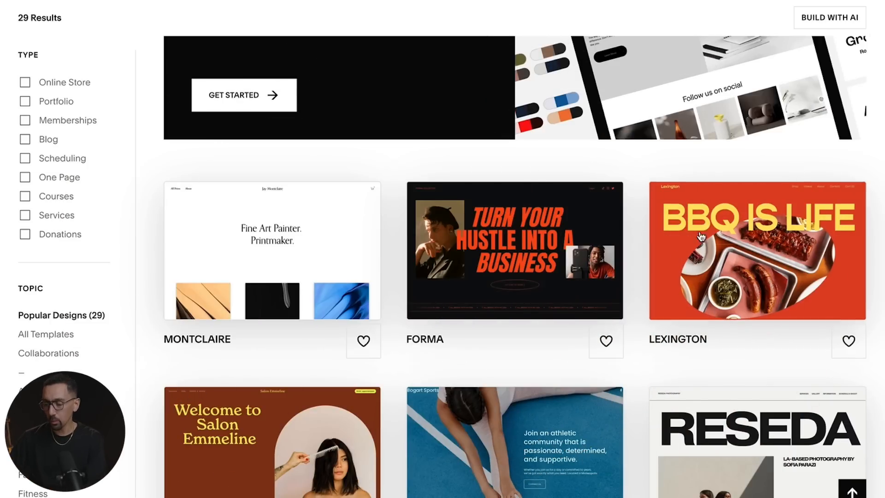
scroll(701, 237, down, 12)
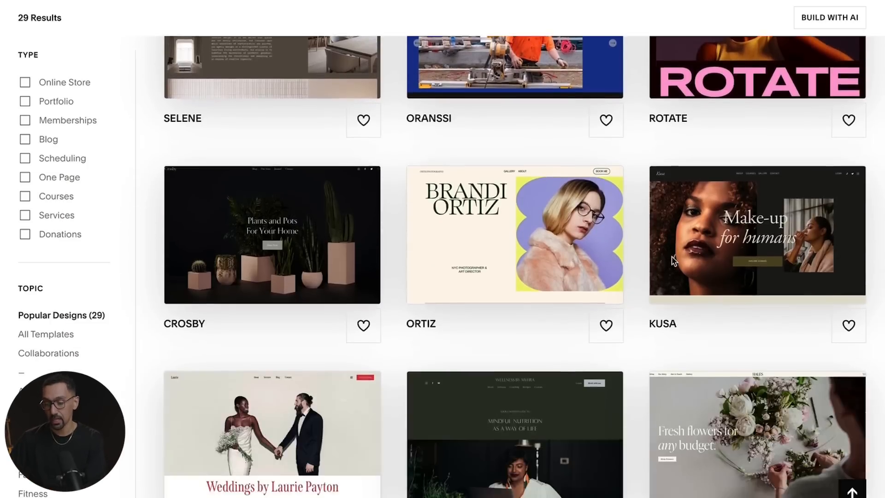
scroll(673, 260, down, 6)
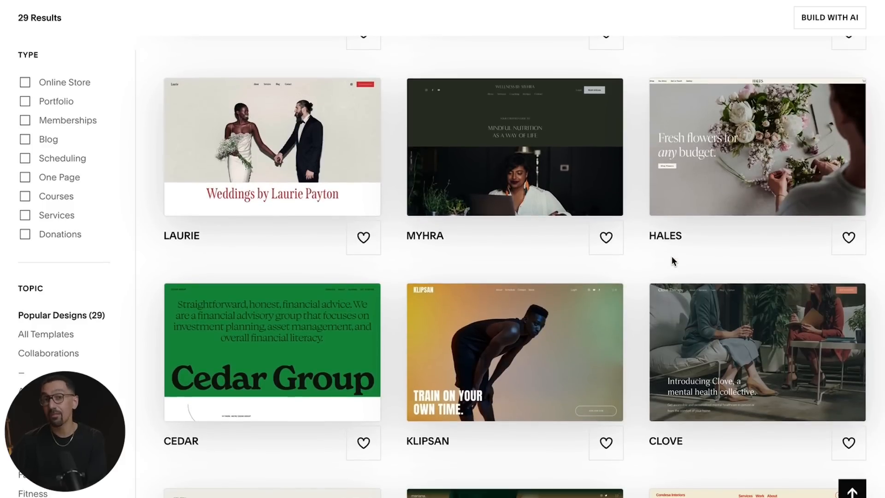
scroll(672, 262, down, 7)
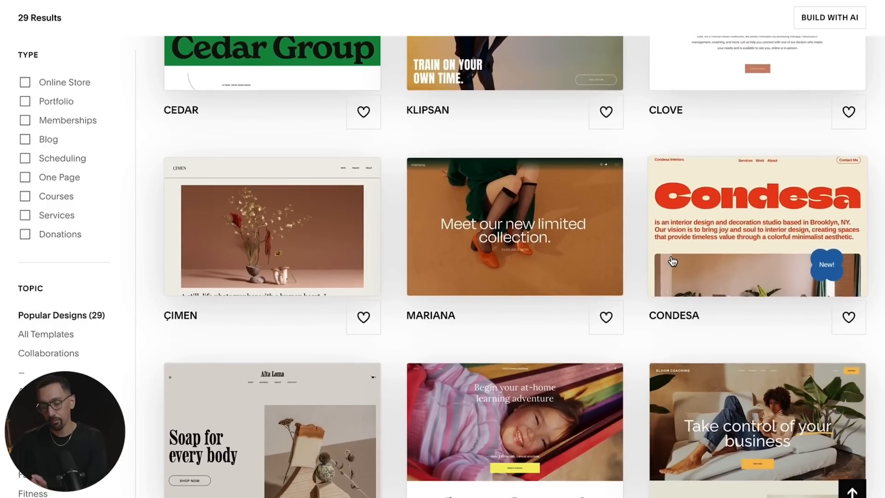
scroll(673, 261, down, 3)
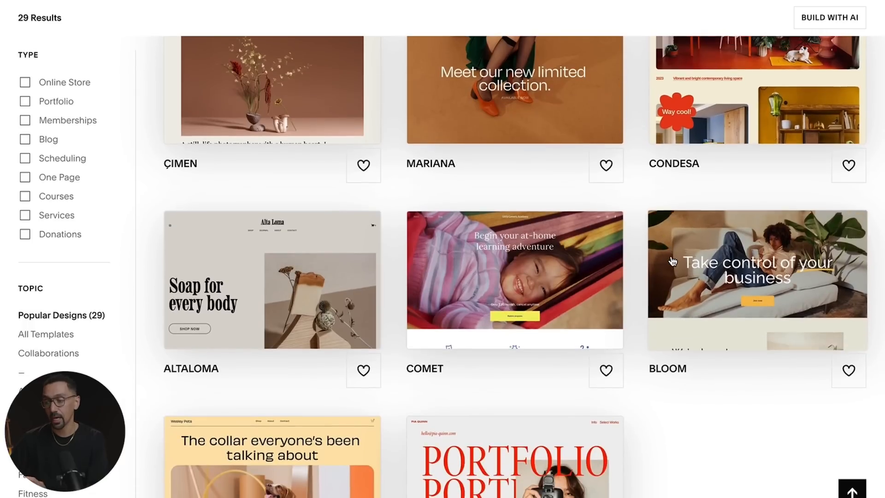
scroll(673, 262, up, 5)
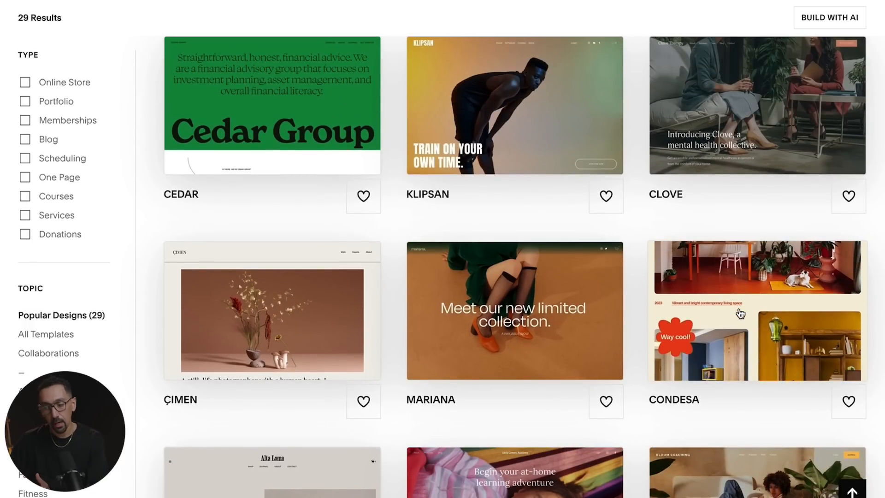
scroll(358, 253, up, 2)
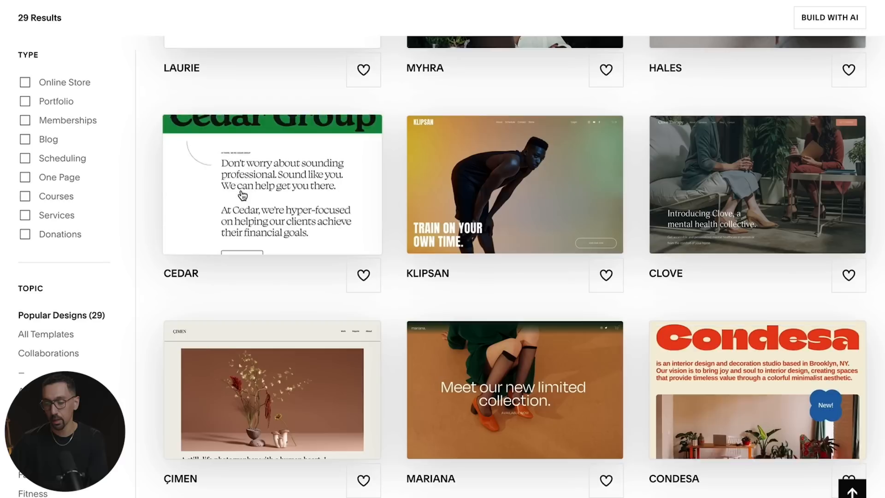
scroll(243, 195, up, 1)
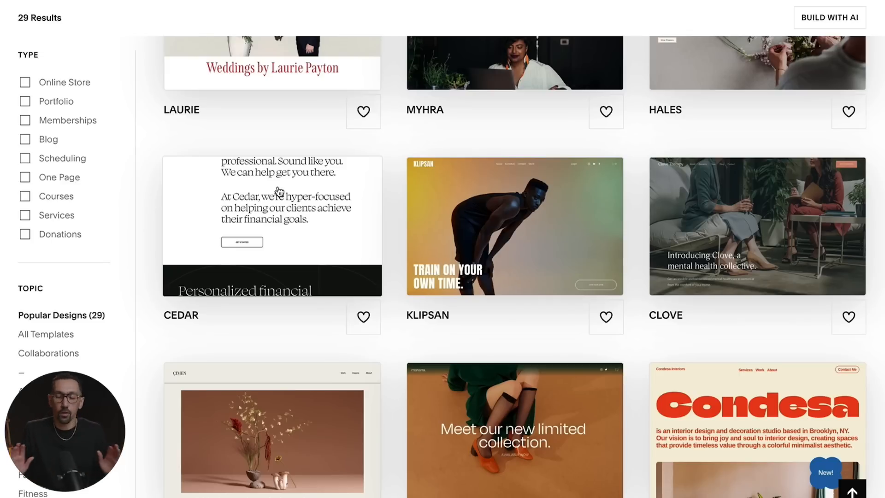
scroll(280, 191, up, 8)
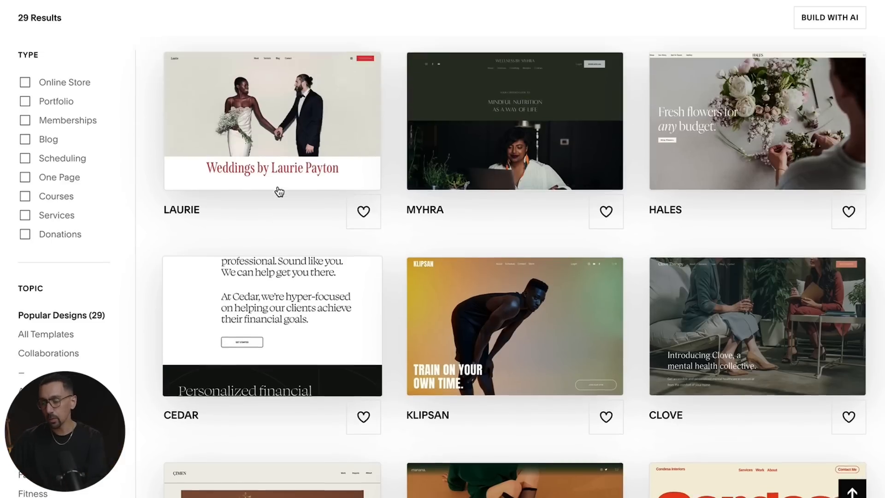
scroll(279, 191, up, 5)
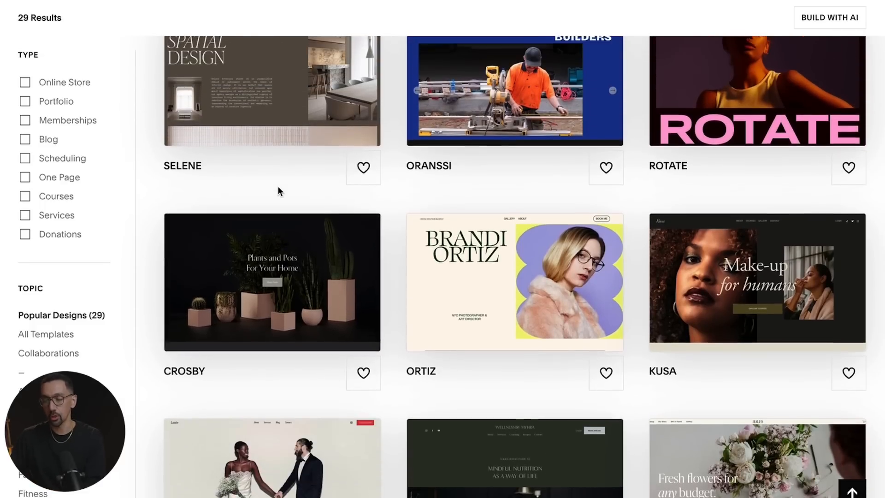
scroll(279, 191, up, 7)
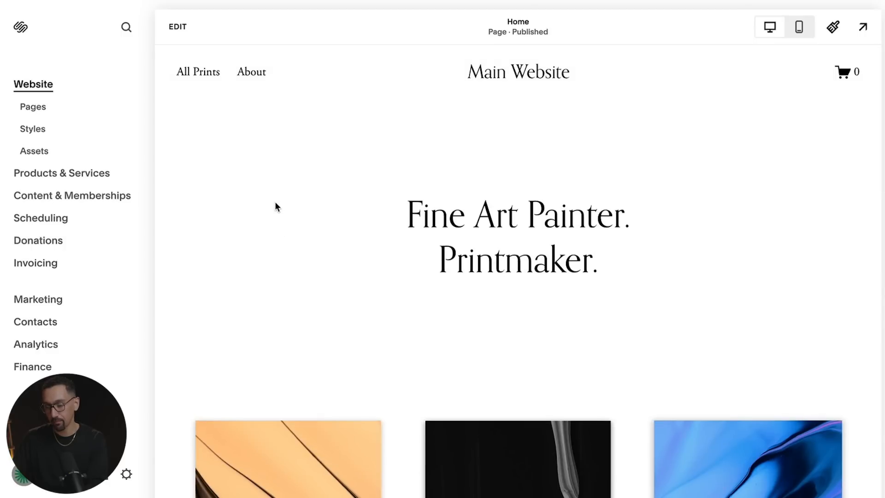
- Examine the full home page of Main Website and the Forma template's demo site for comparison
scroll(283, 238, down, 5)
scroll(283, 238, down, 15)
scroll(283, 238, up, 17)
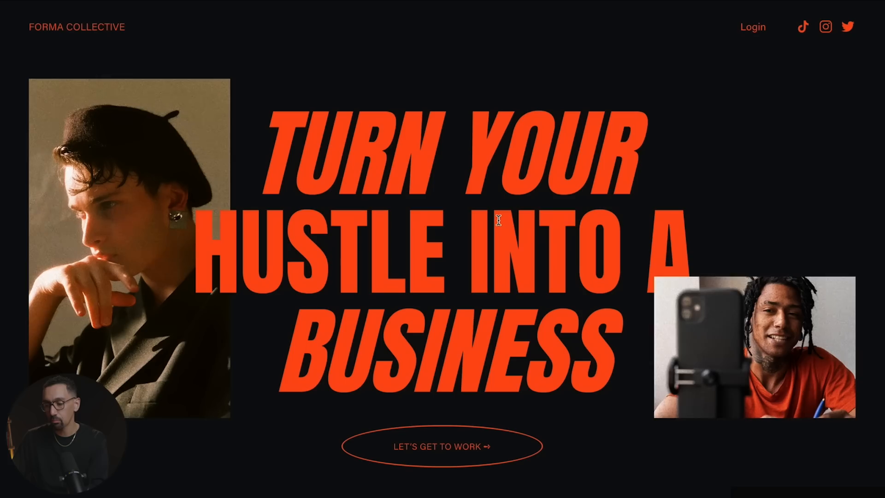
scroll(470, 279, down, 10)
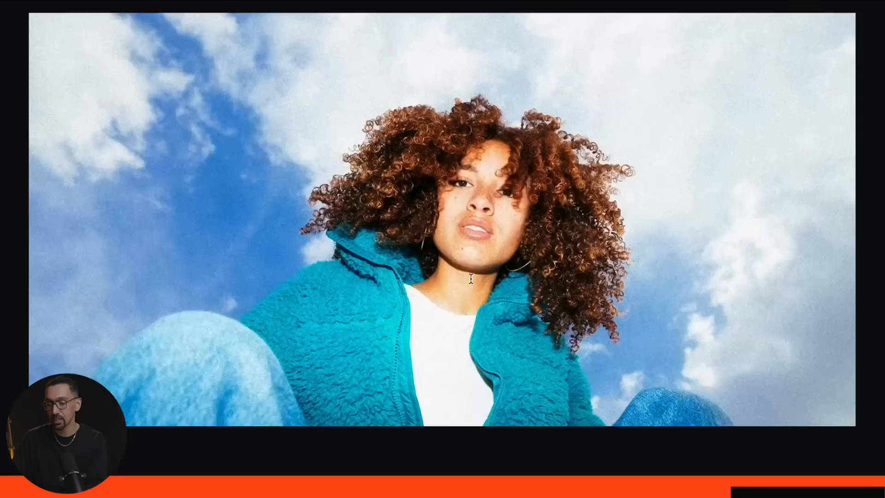
scroll(474, 283, down, 15)
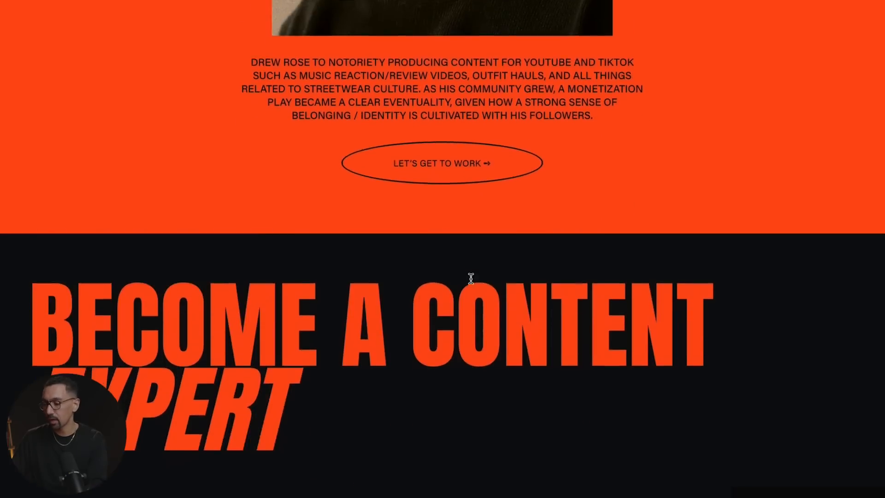
scroll(474, 284, down, 8)
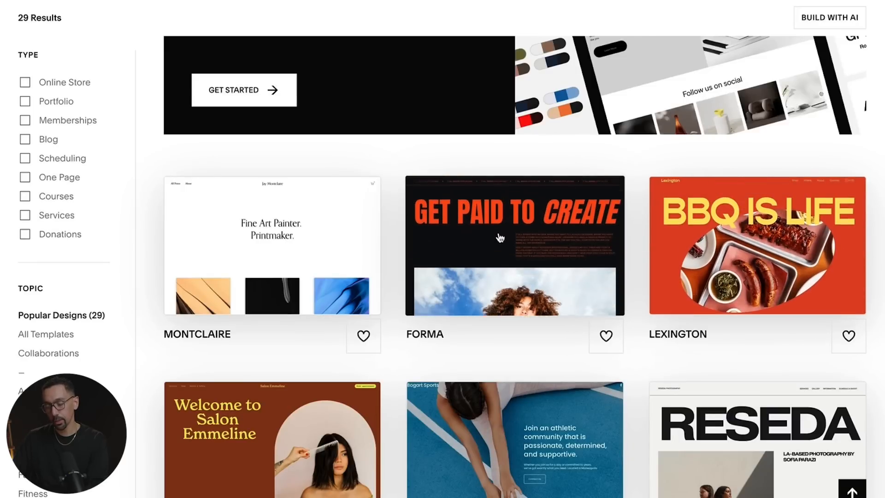
- Start a new site from the Forma template with the title "Second Website" and dismiss the welcome guide
click(501, 238)
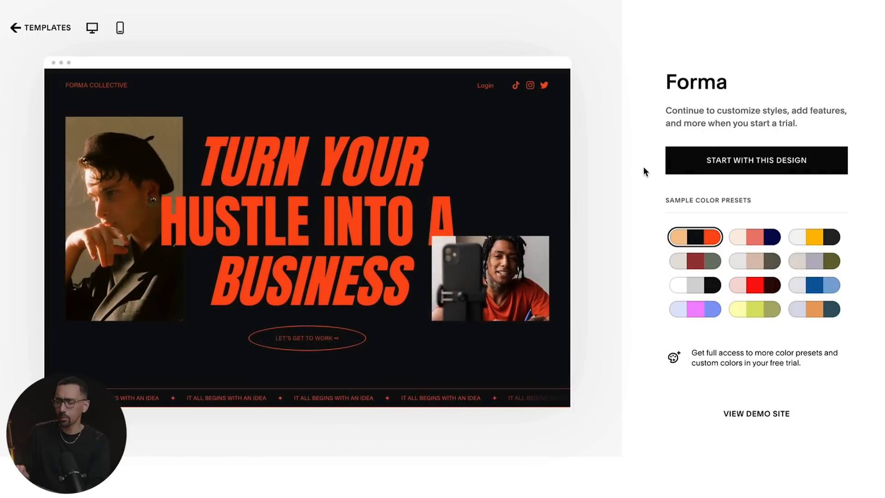
click(754, 161)
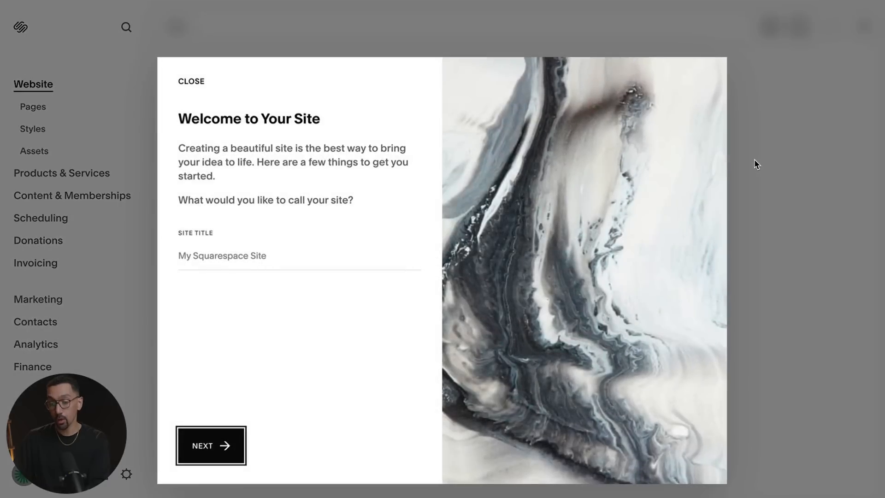
click(211, 265)
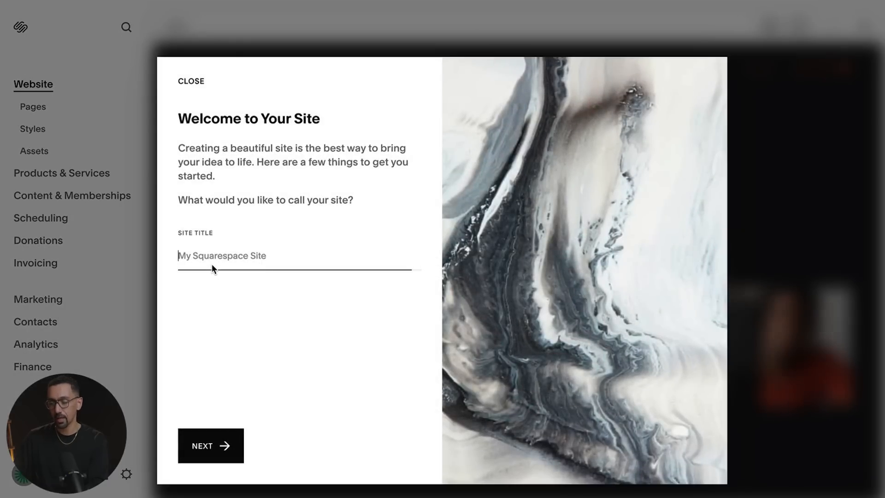
text(Second Website)
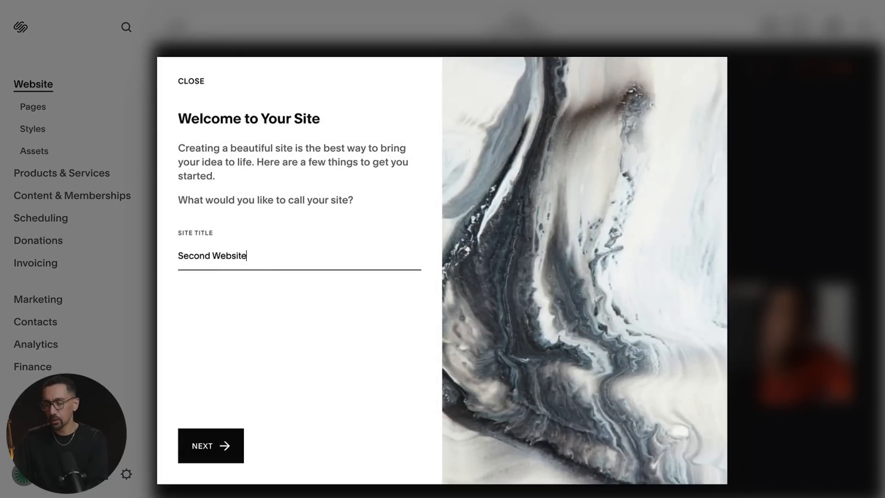
key(Return)
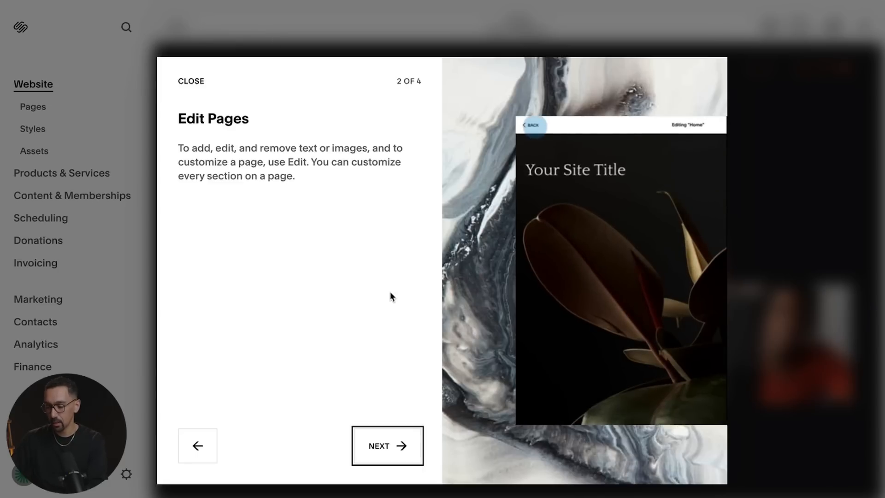
click(198, 91)
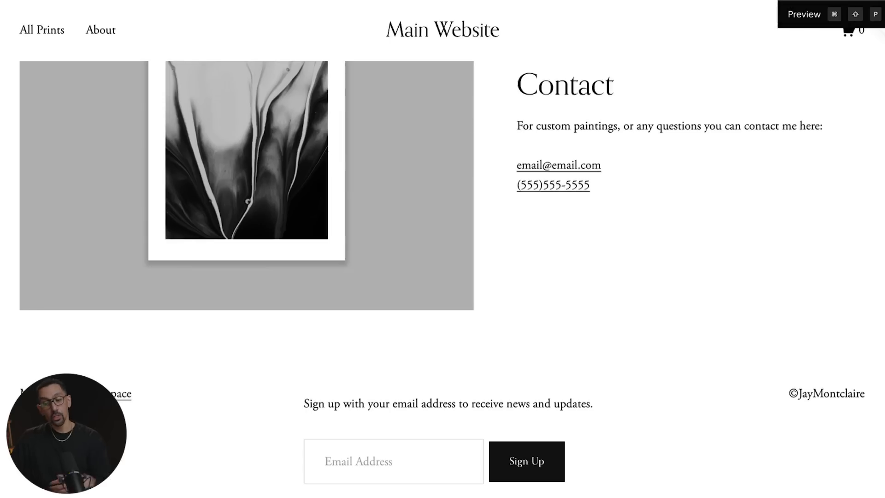
- Leave the full-screen preview of Main Website and review the theme options in Second Website's site styles
key(super+shift+p)
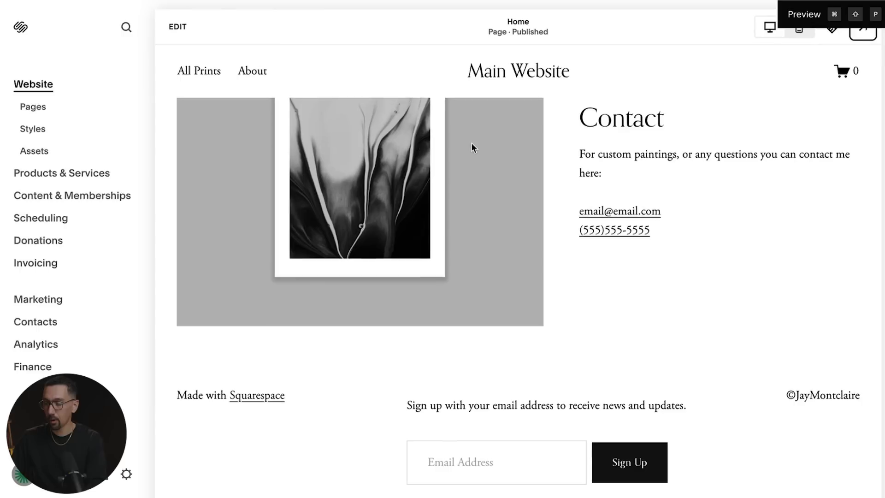
click(29, 130)
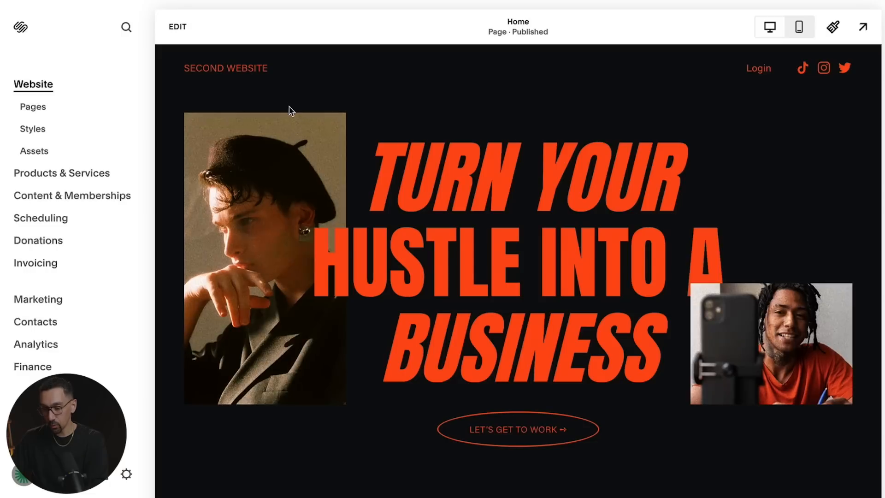
click(32, 128)
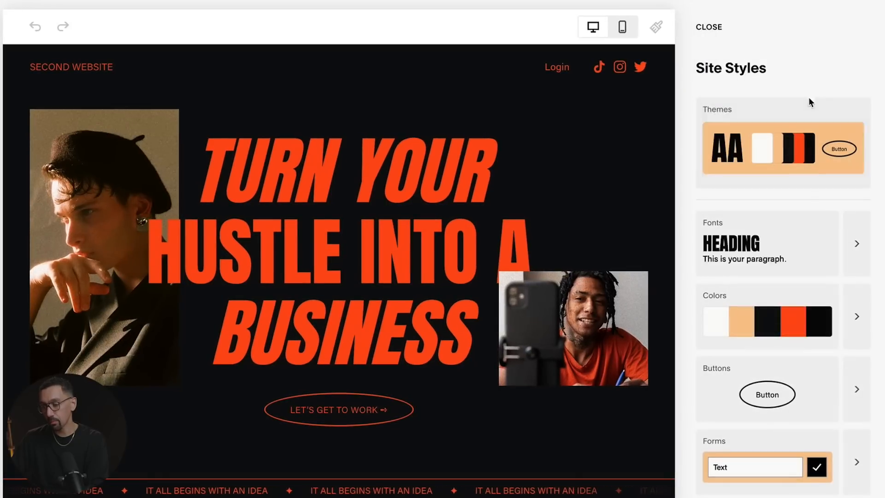
scroll(808, 265, down, 2)
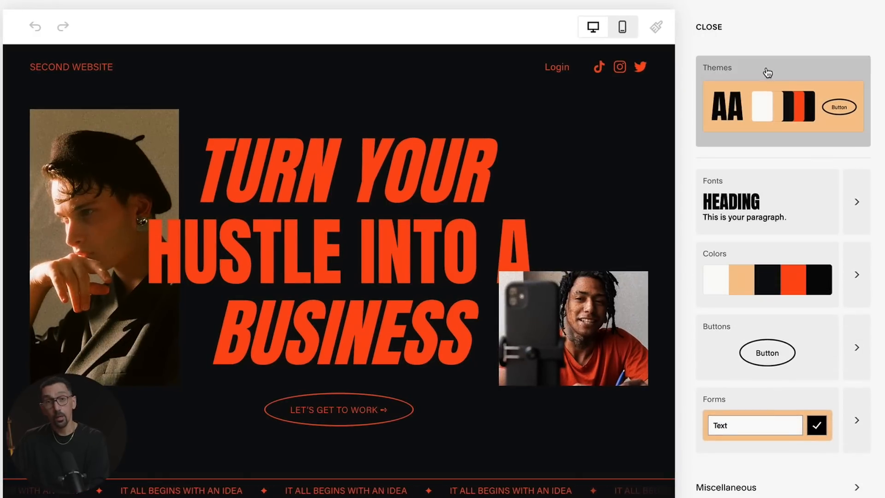
click(777, 82)
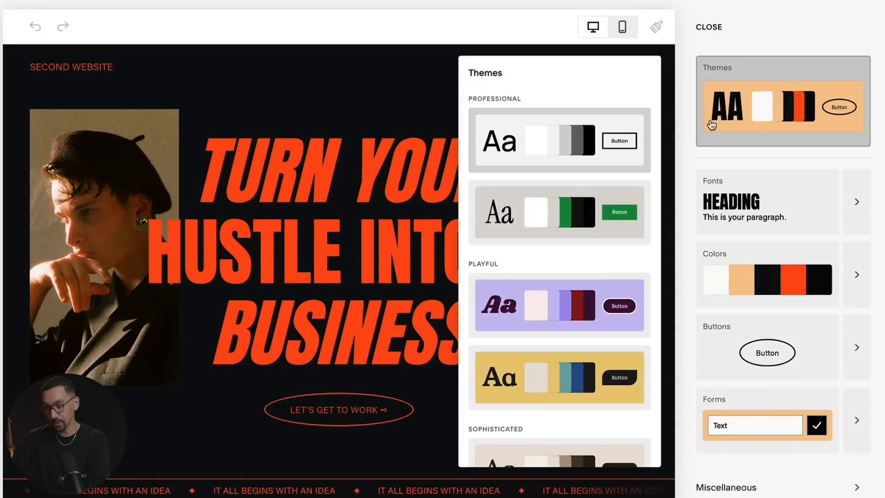
scroll(583, 192, down, 10)
scroll(583, 192, up, 10)
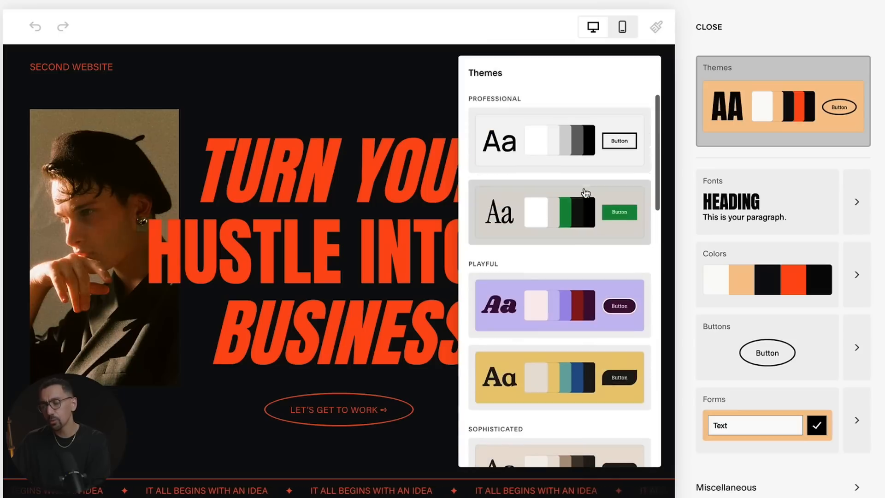
click(794, 24)
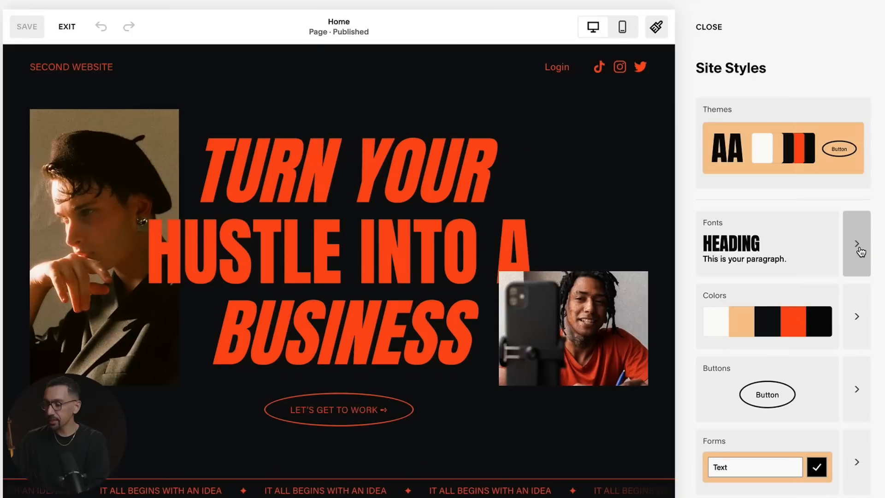
- Check Second Website's font settings, then find and apply the sans-serif Anton and Epilogue font pack on Main Website
click(859, 246)
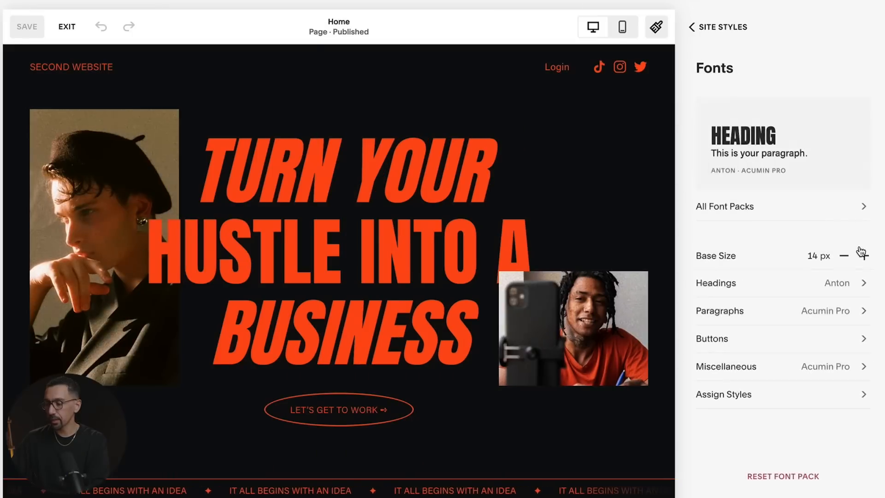
scroll(756, 227, down, 1)
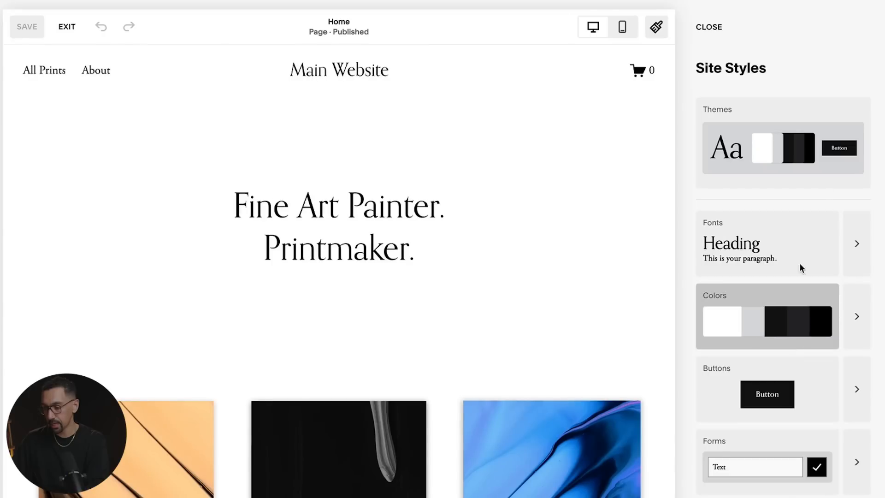
click(859, 240)
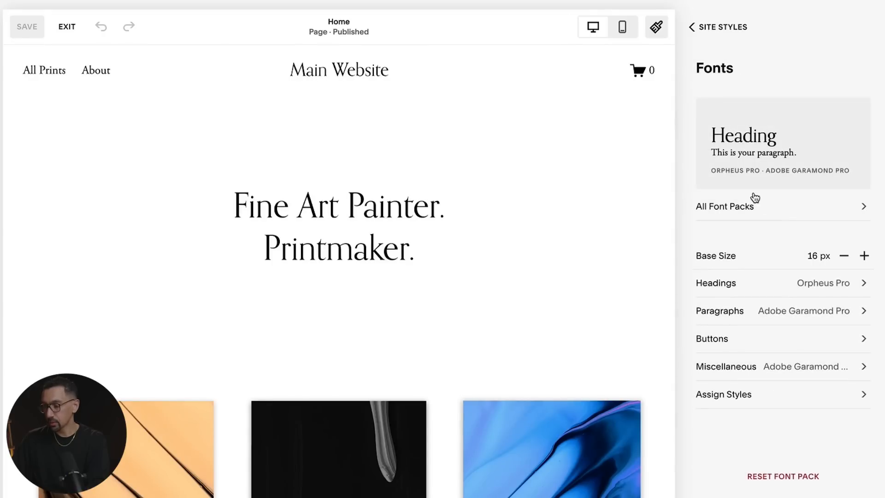
click(727, 204)
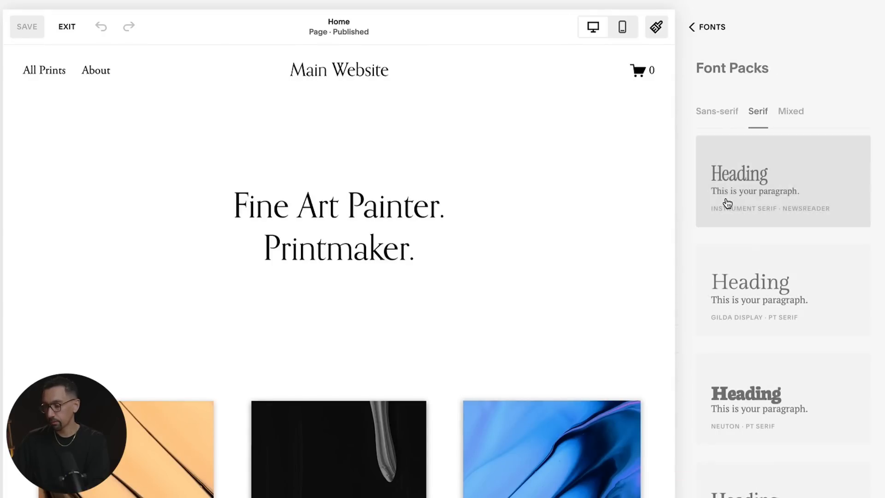
click(724, 113)
key(ctrl+f)
text(anton)
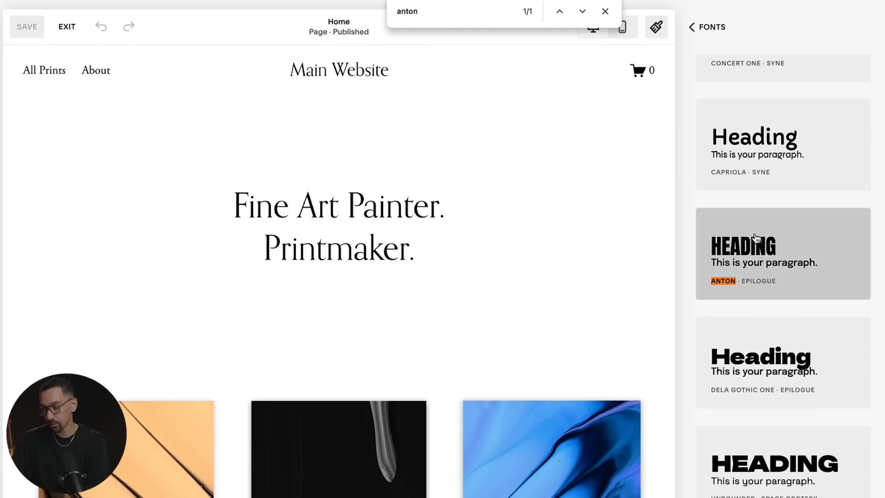
click(761, 238)
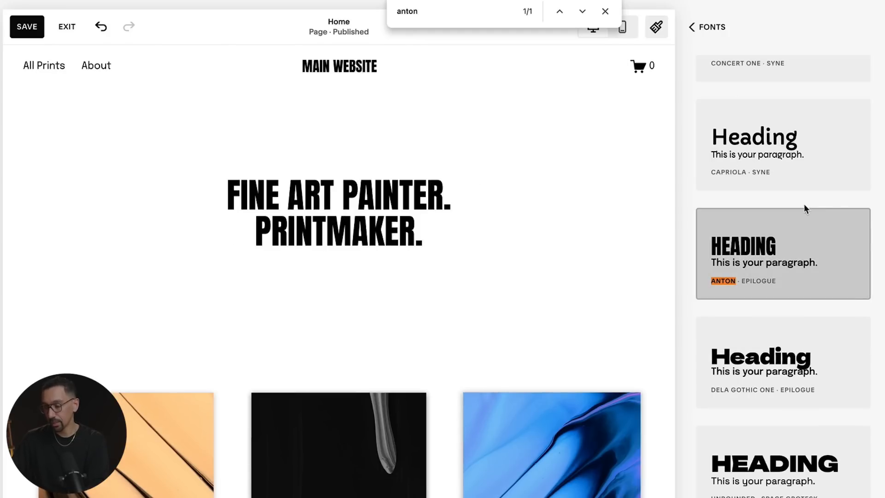
- Change Main Website's paragraph font to Acumin Pro and check the body text on the home page
click(715, 28)
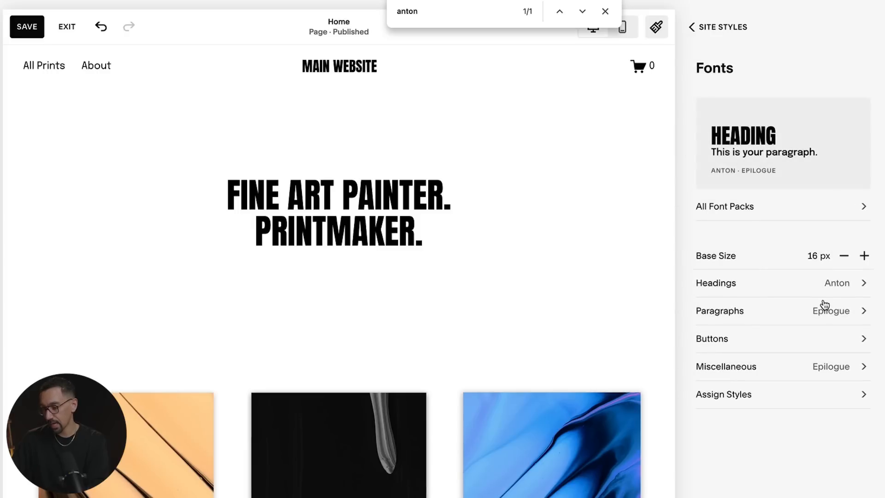
click(805, 312)
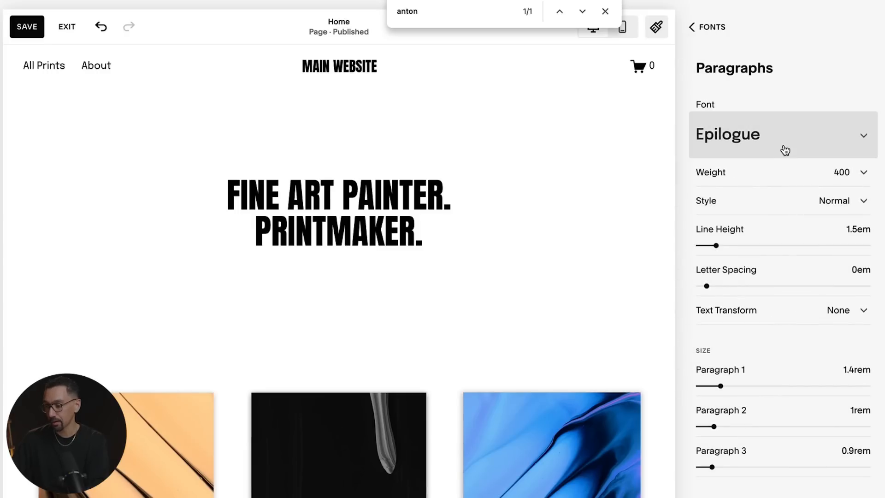
click(790, 145)
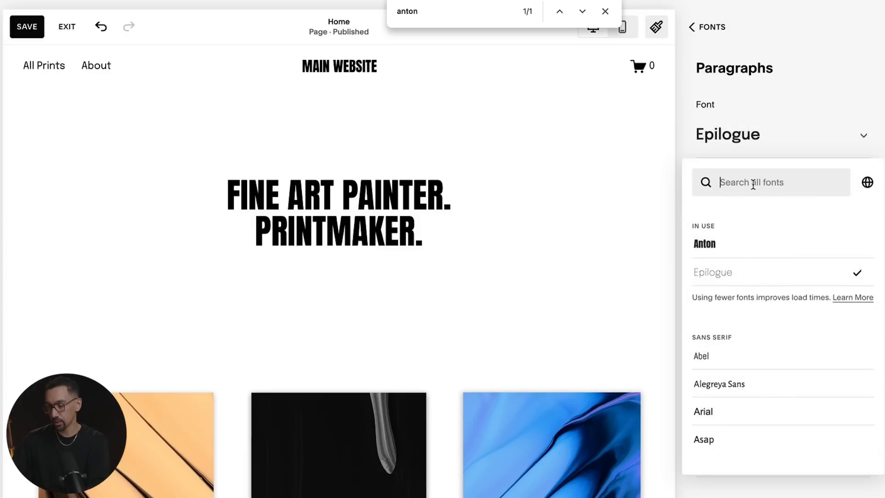
text(acumi)
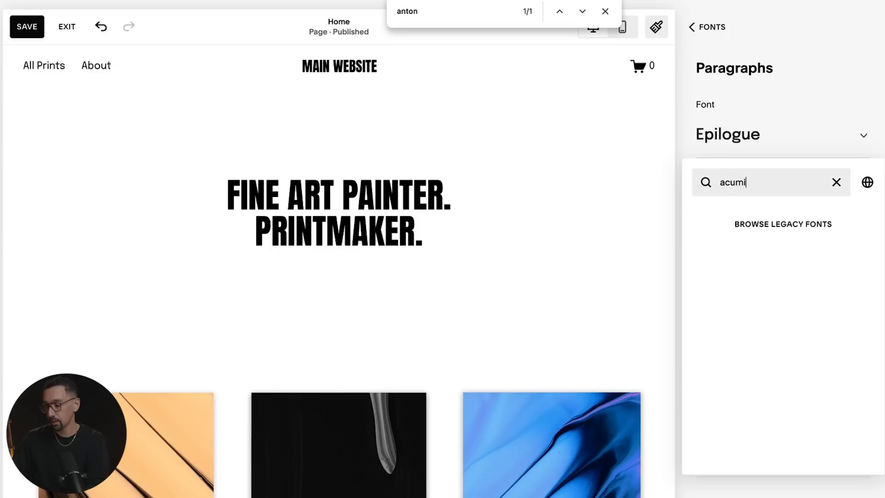
key(ctrl+a)
text(pr)
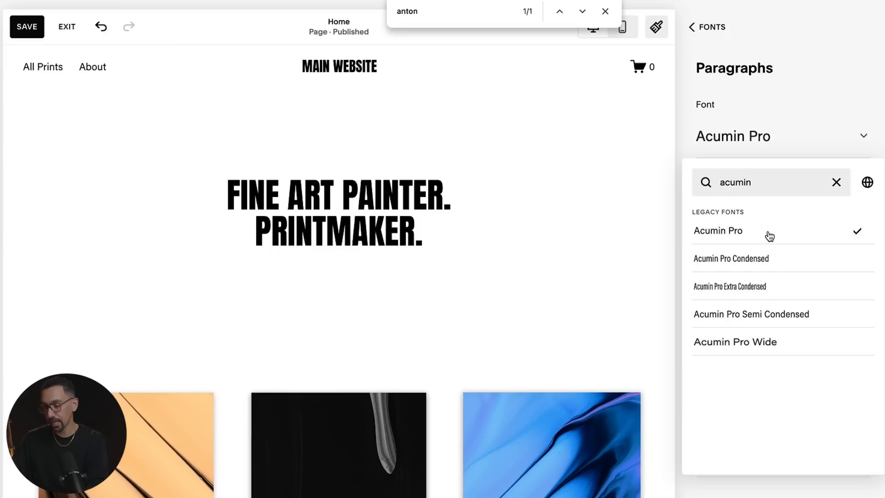
scroll(573, 263, down, 15)
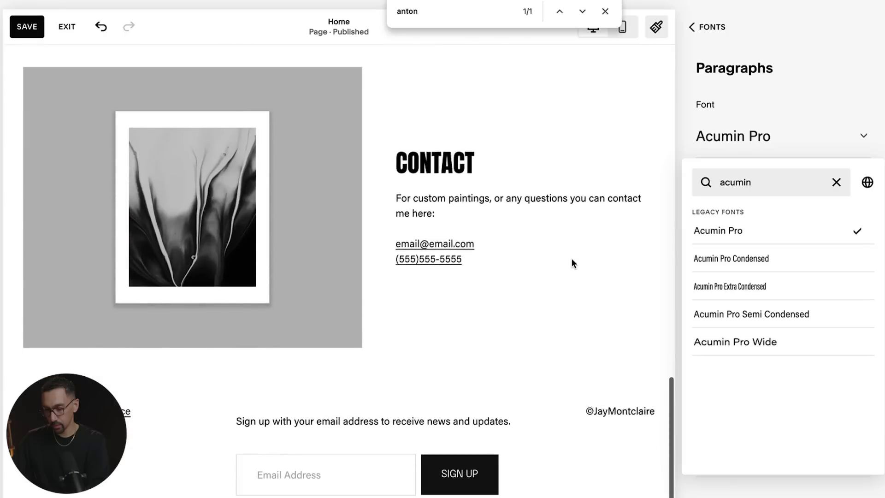
scroll(572, 259, down, 1)
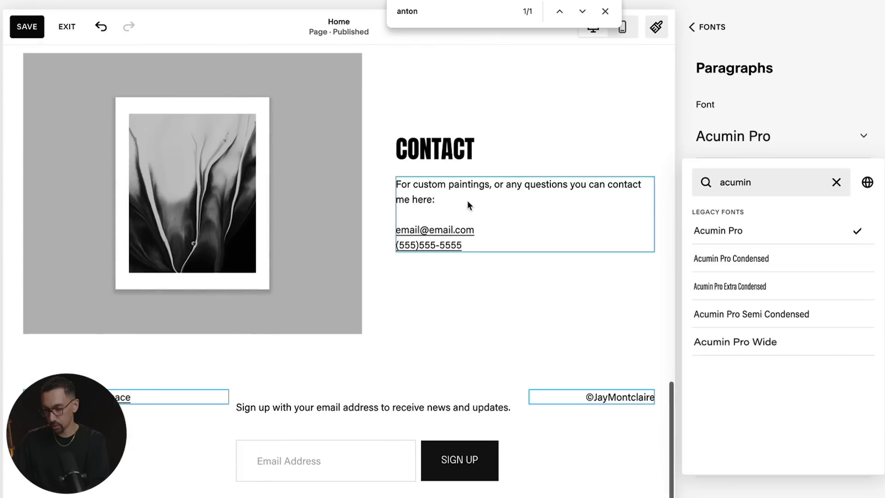
click(754, 92)
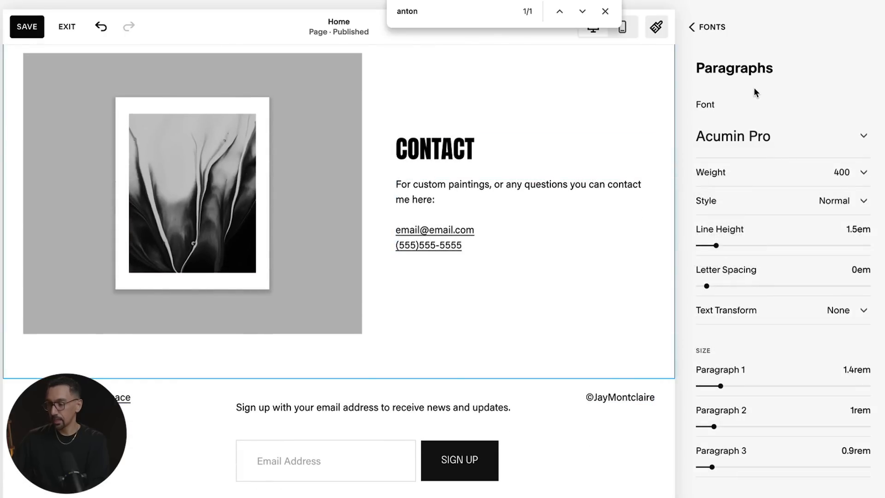
- Set Main Website's miscellaneous text font to Acumin Pro
click(713, 26)
click(811, 369)
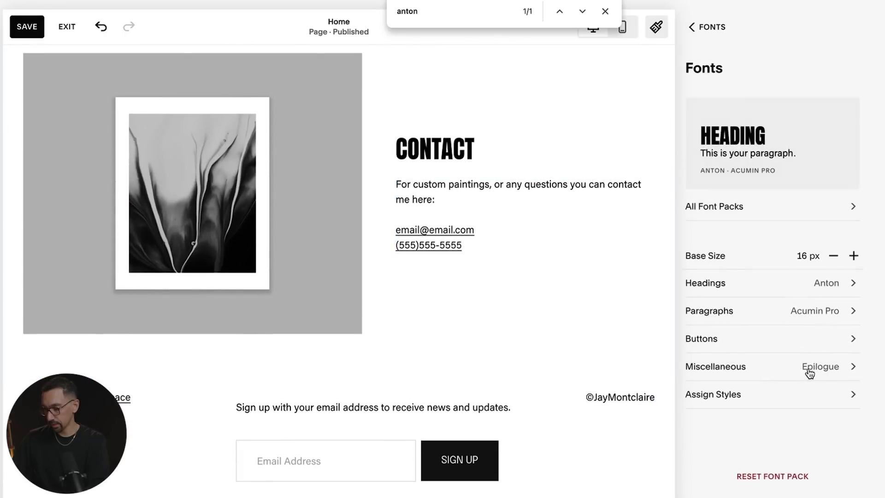
click(776, 169)
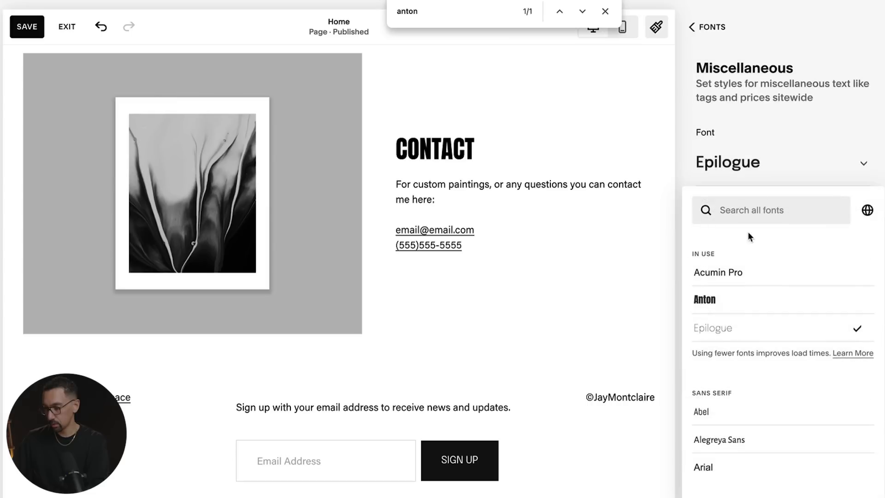
click(741, 271)
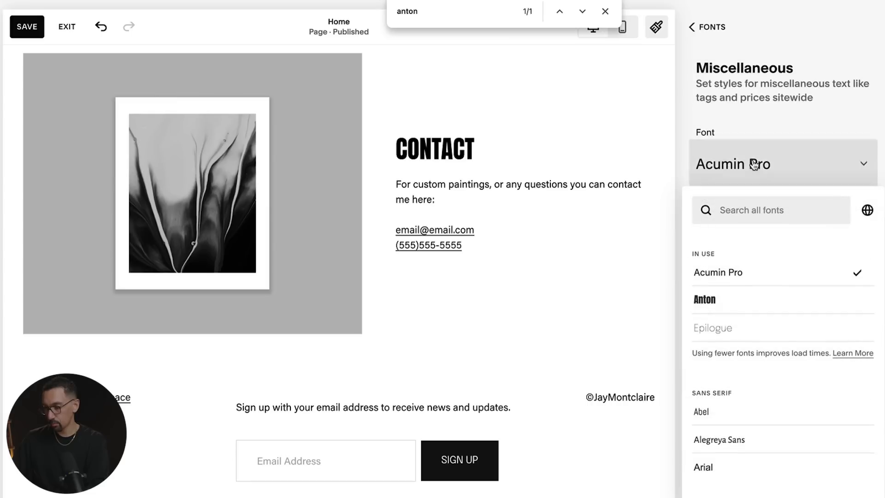
click(710, 26)
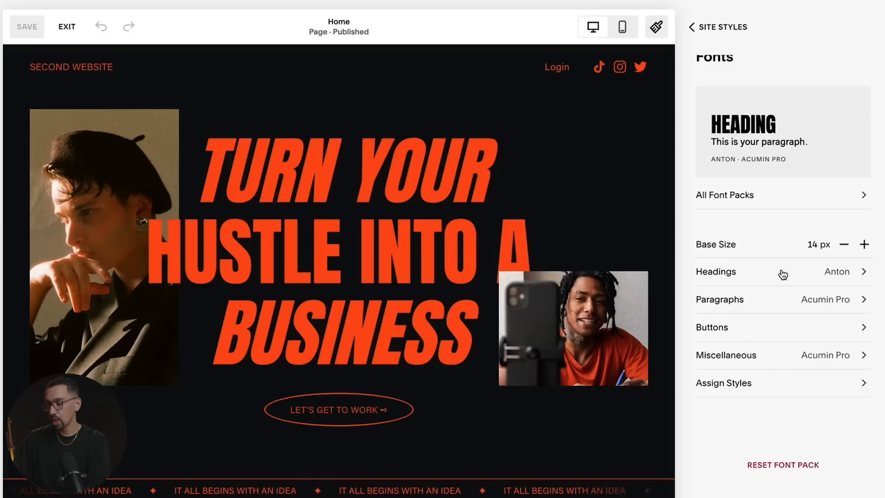
- Review Second Website's heading settings and set Main Website's heading line height to 1.3em
click(784, 273)
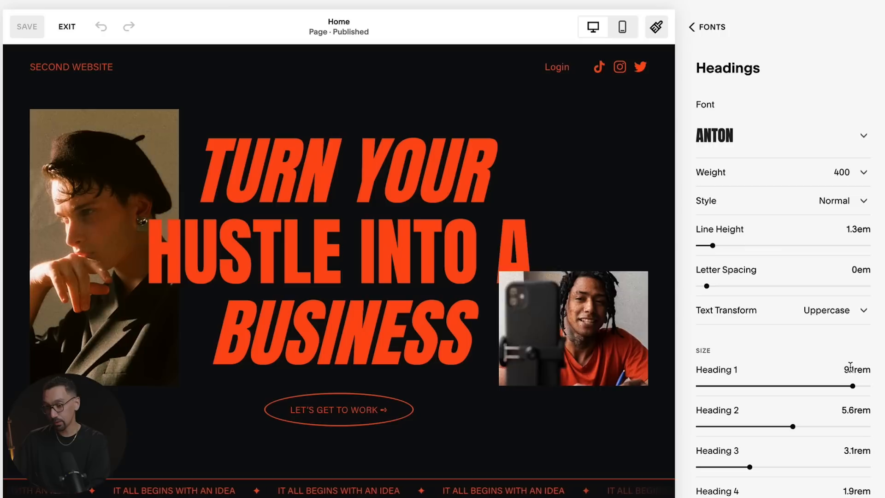
drag(843, 391, 852, 372)
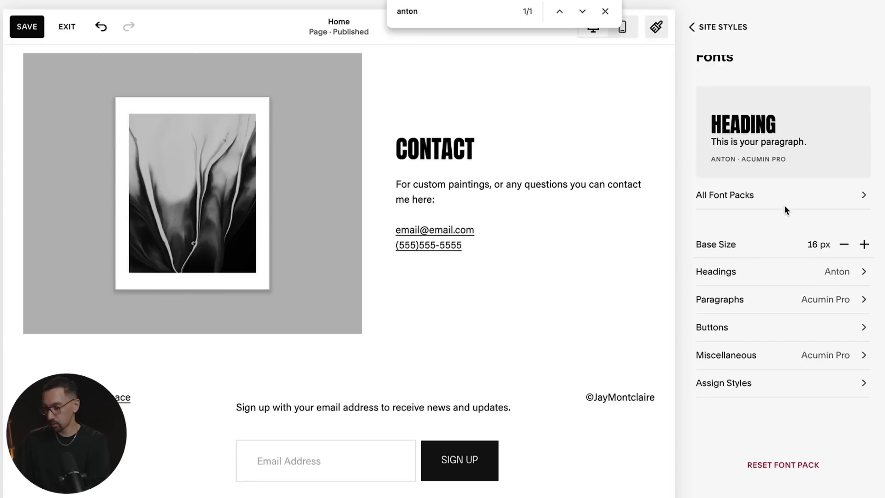
click(819, 277)
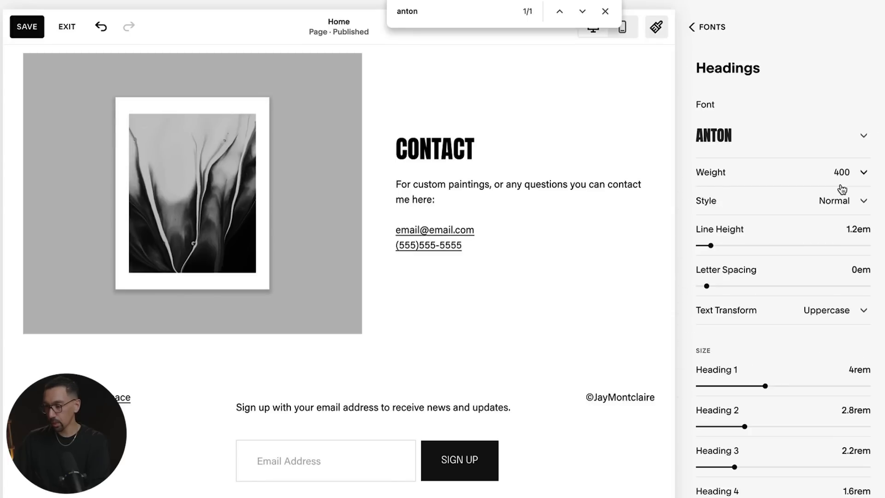
key(Up)
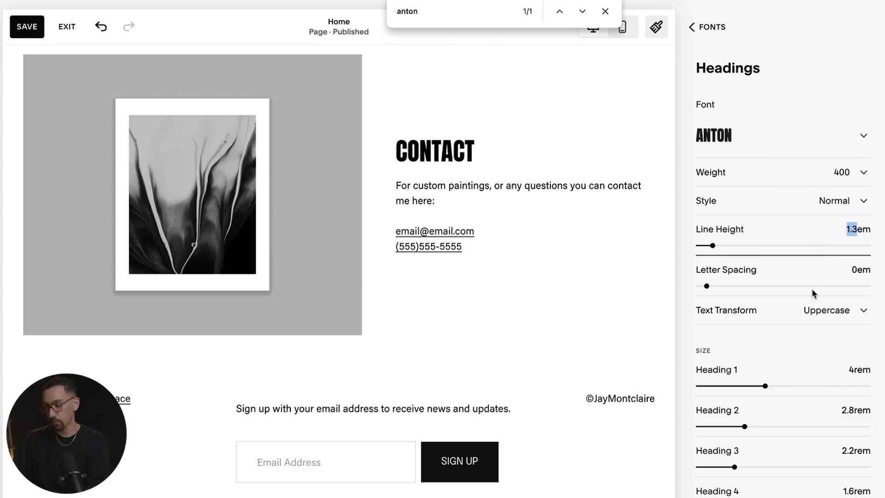
- Set Main Website's Heading 1 size to 9.1rem
scroll(812, 288, down, 1)
click(851, 343)
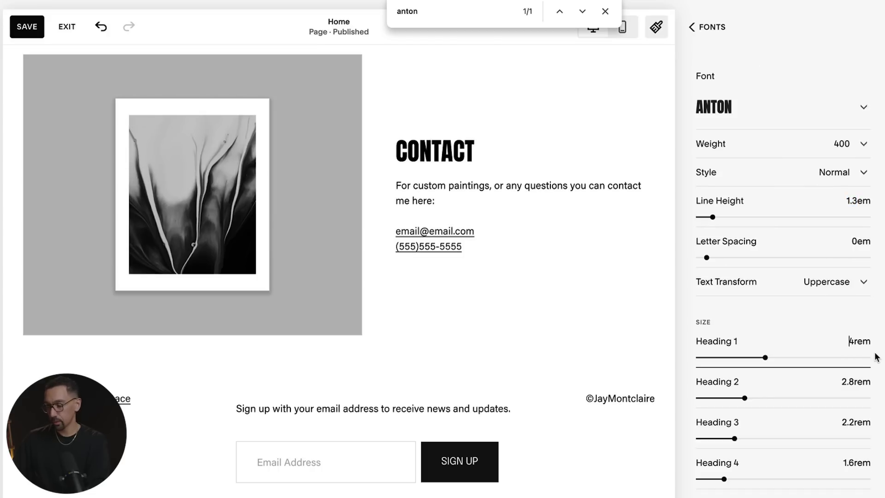
key(ctrl+a)
text(9)
key(Tab)
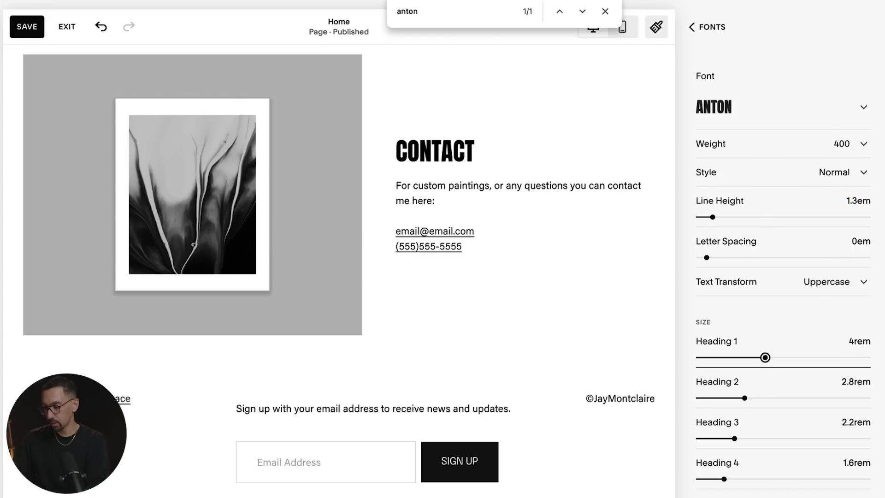
double_click(862, 342)
text(9.1)
key(Return)
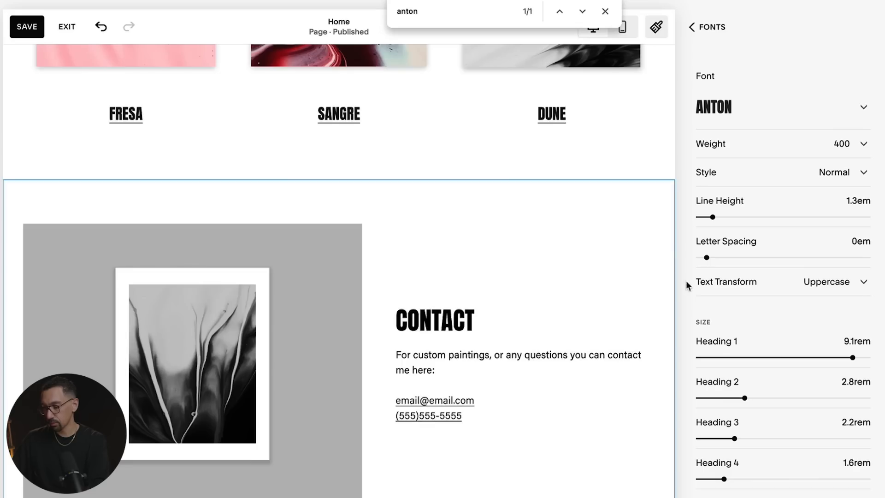
- Set Main Website's Heading 2, 3 and 4 sizes to 5.6rem, 3.1rem and 1.9rem, then return to the font overview
double_click(856, 383)
text(5.6)
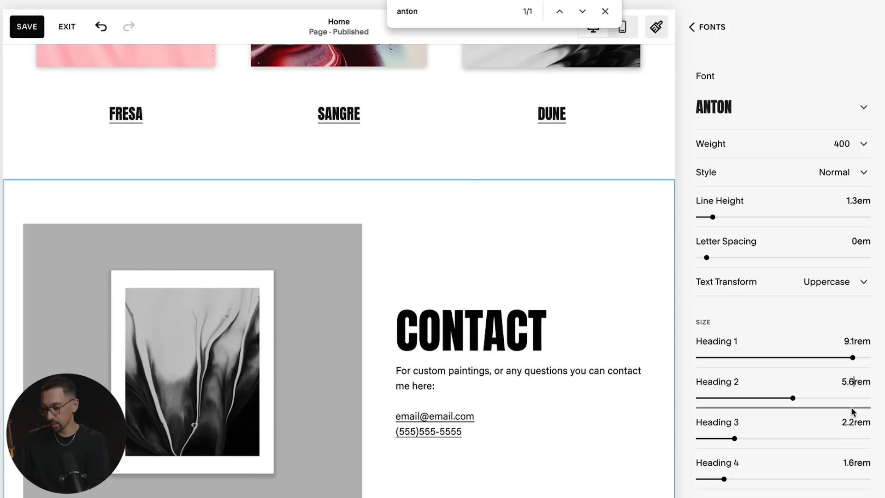
click(853, 422)
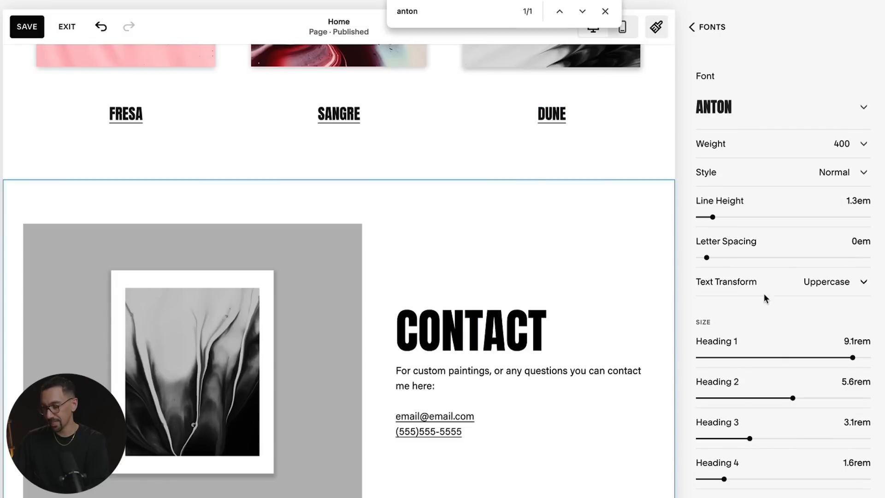
click(855, 464)
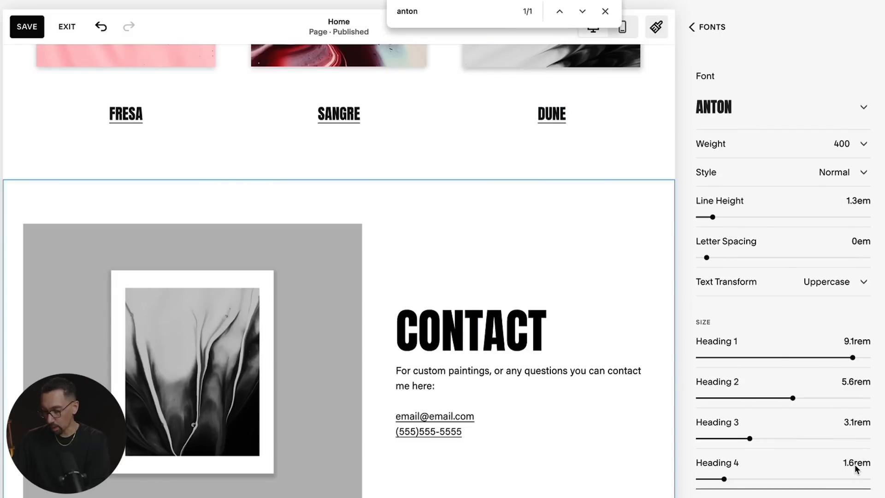
key(BackSpace)
text(9)
key(Tab)
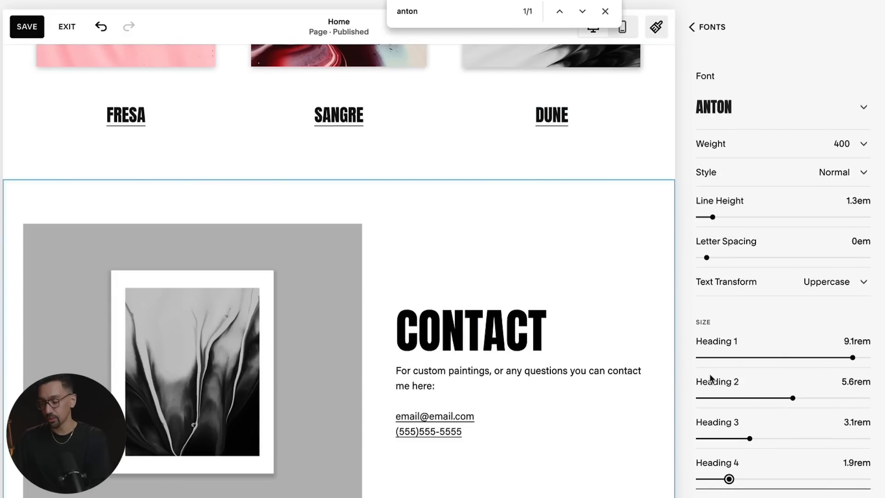
click(770, 64)
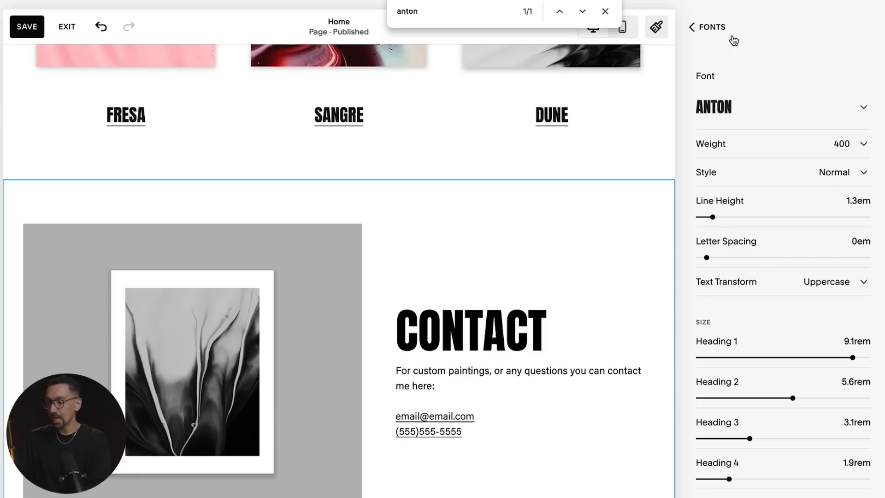
click(719, 31)
click(606, 12)
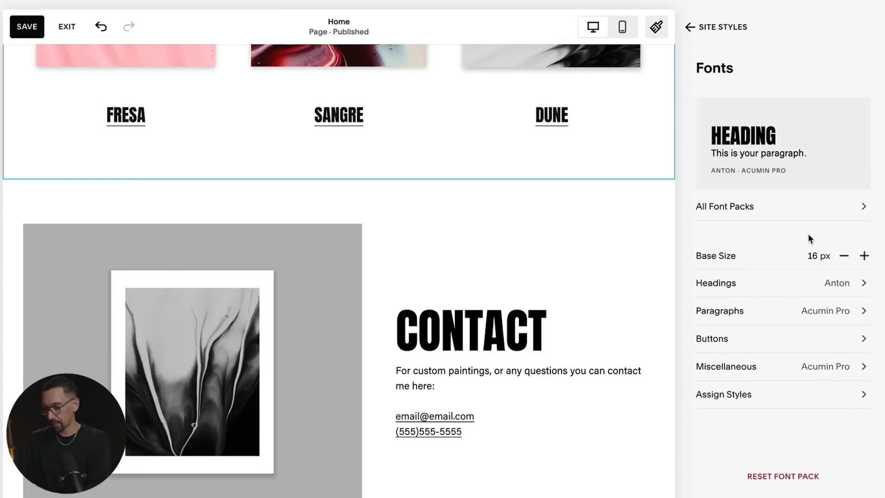
- Check Second Website's paragraph settings and set Main Website's paragraph font weight to 500
click(850, 313)
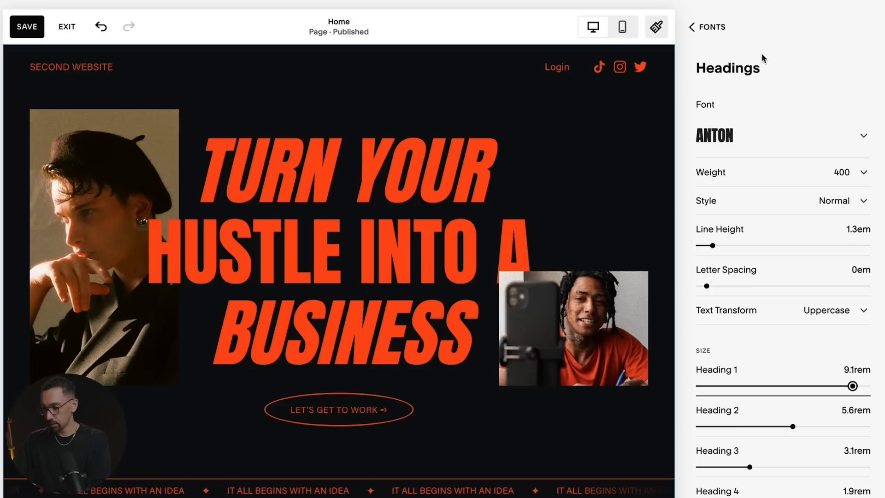
click(707, 27)
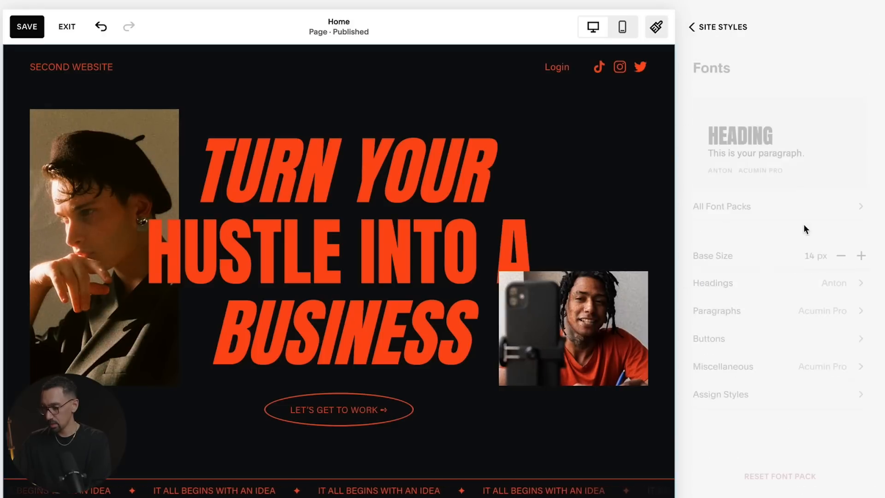
click(823, 310)
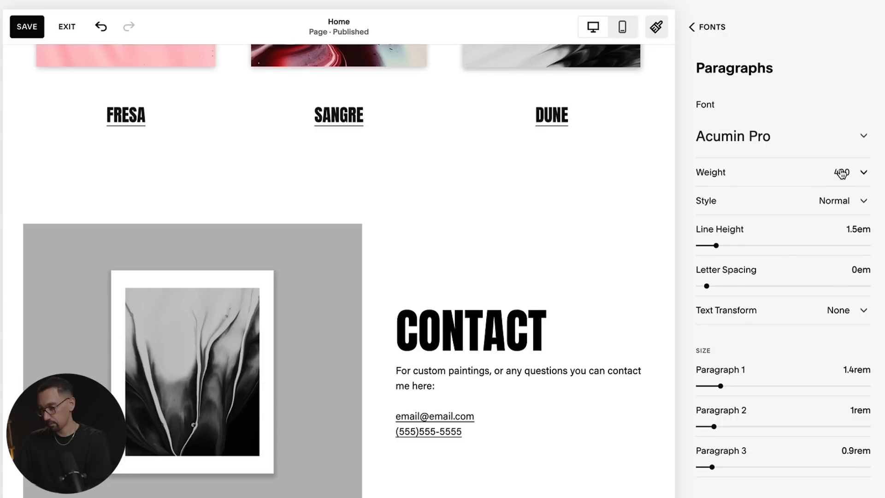
click(842, 173)
click(807, 197)
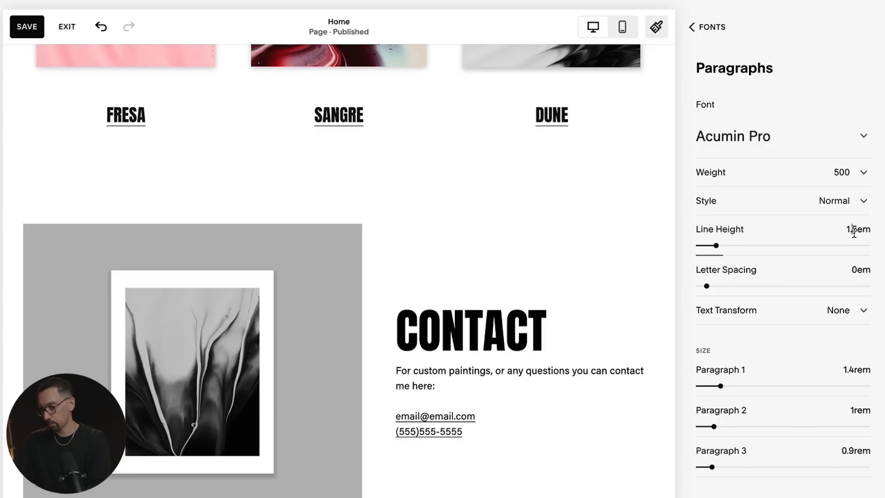
- Set Main Website's paragraph line height to 1.3em and its Paragraph 1 and 2 sizes to 1.6rem and 1.125rem
key(Down)
key(Down)
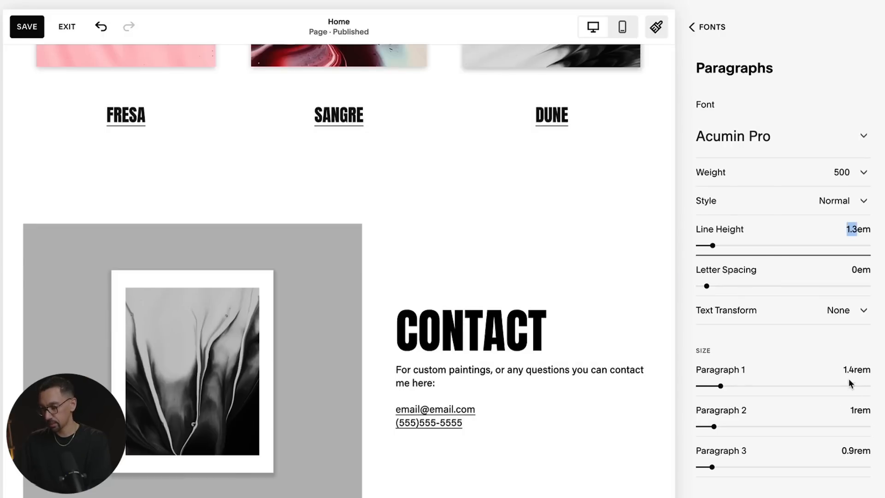
click(853, 371)
key(Up)
key(Up)
click(858, 411)
text(.125)
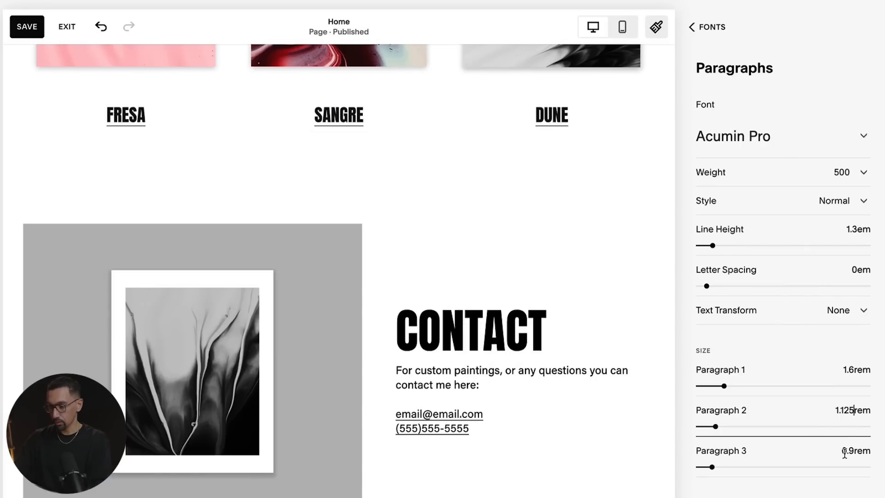
click(714, 26)
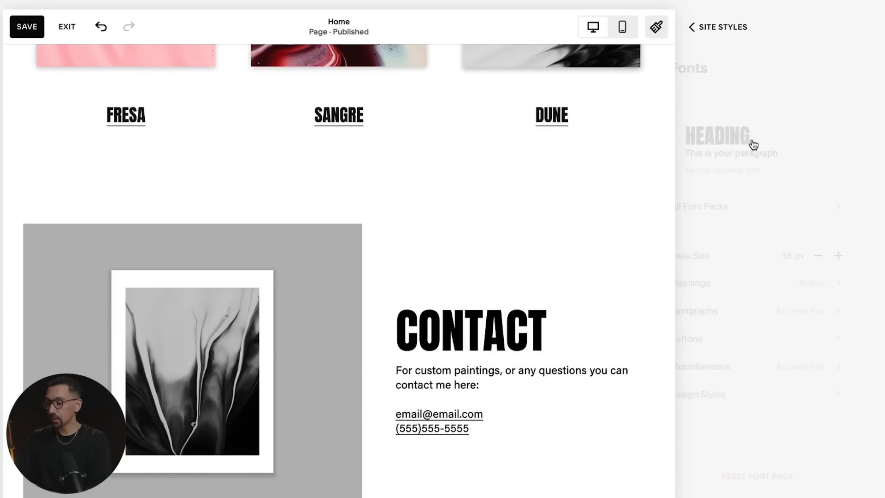
- Review Main Website's Miscellaneous font settings and Second Website's button font settings
click(774, 362)
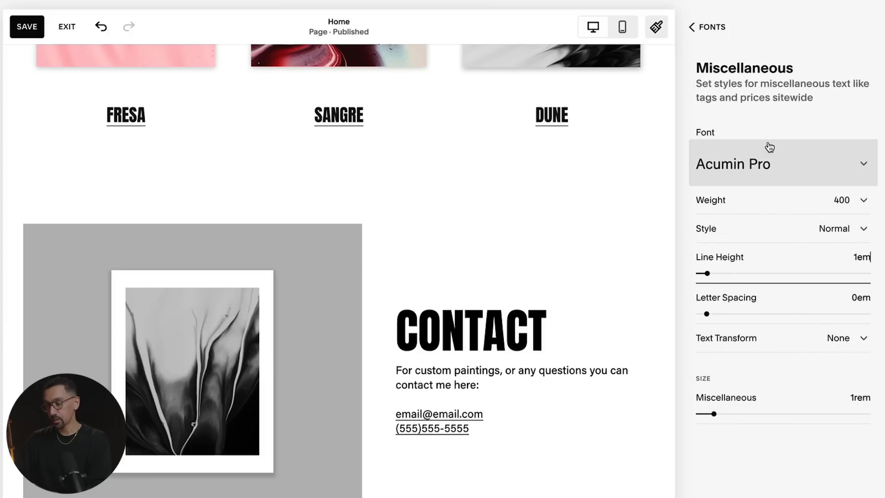
click(707, 30)
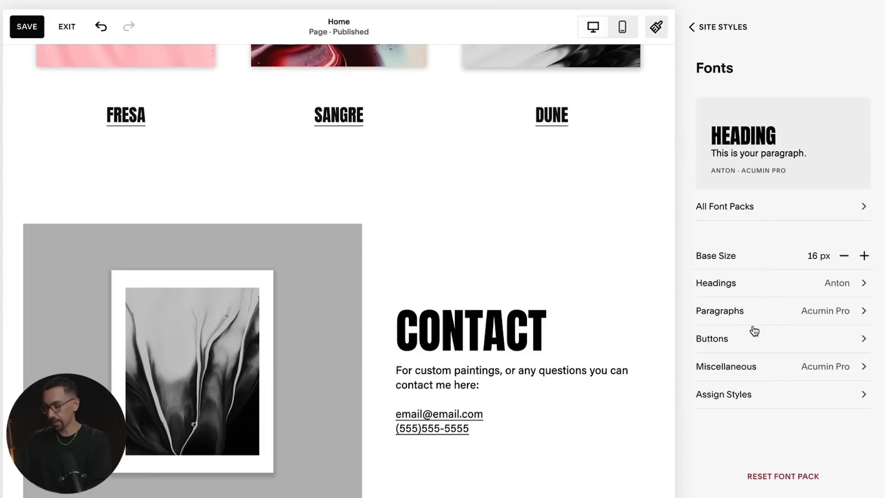
click(753, 334)
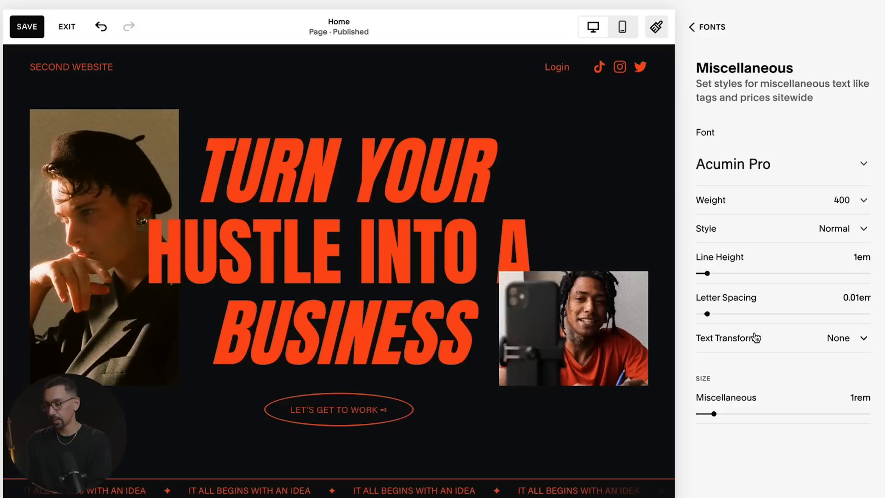
click(712, 29)
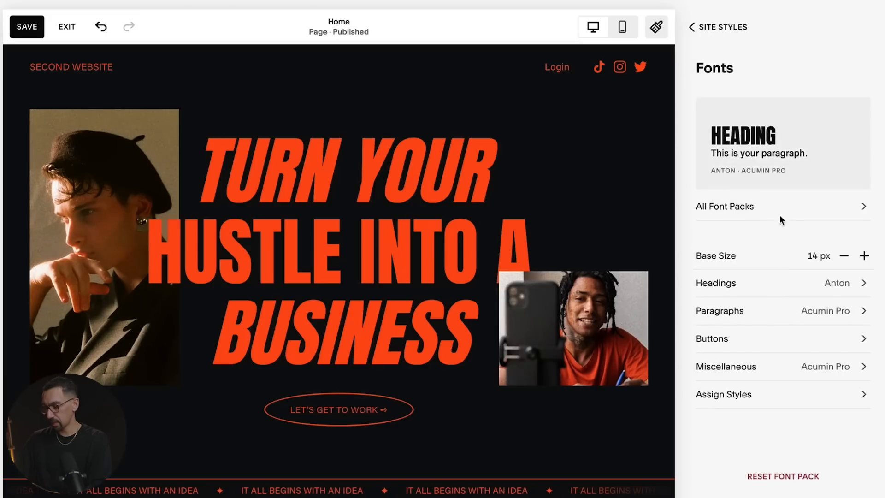
click(775, 335)
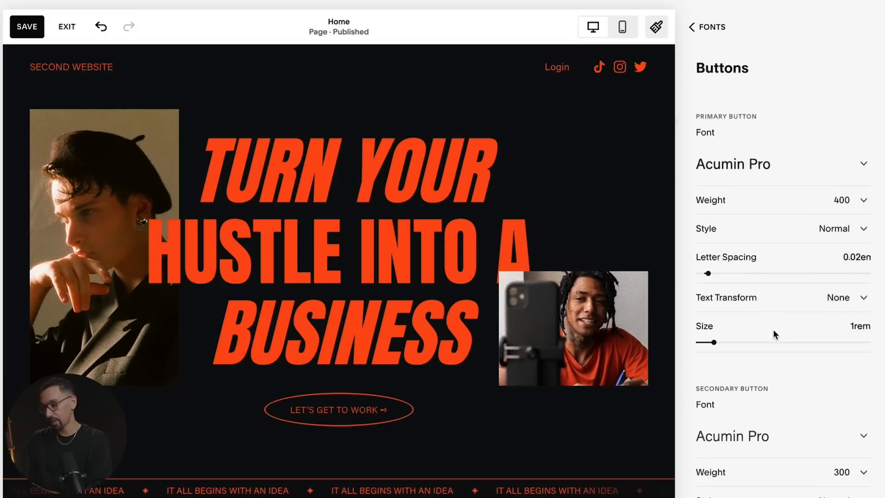
scroll(773, 330, down, 2)
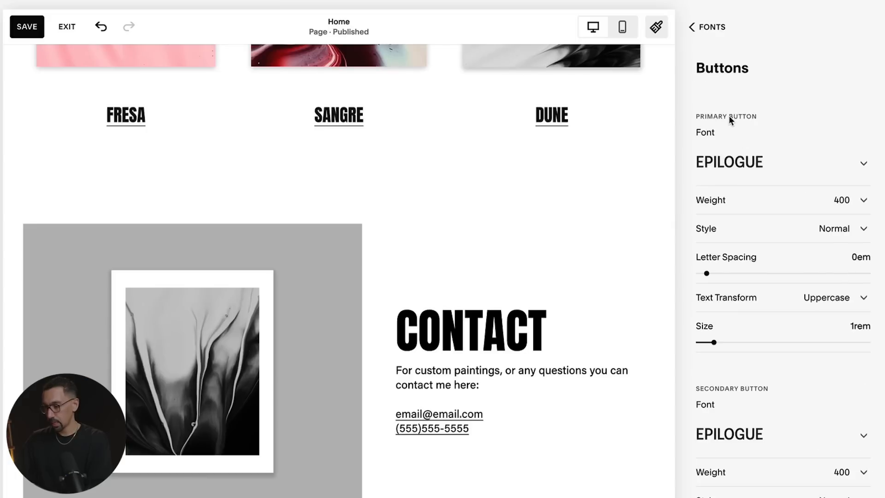
- Set Main Website's primary button font to Acumin Pro with 0.02em letter spacing
click(743, 167)
click(731, 272)
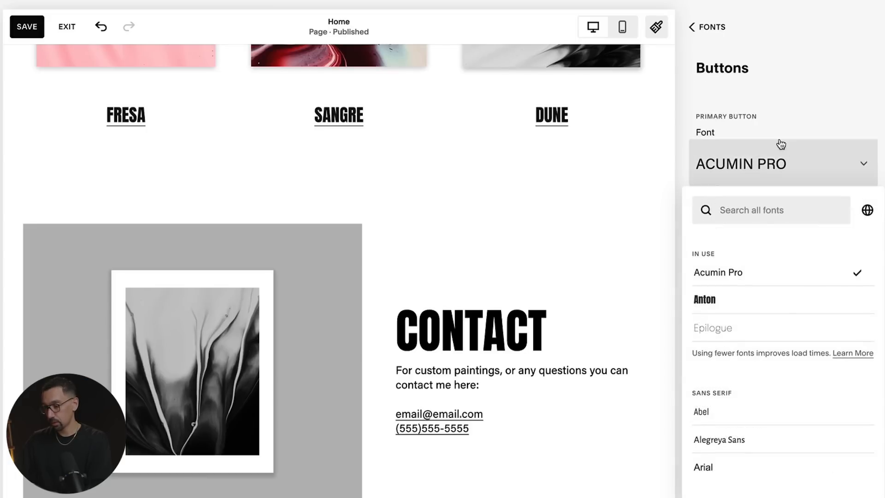
click(821, 87)
scroll(821, 119, down, 3)
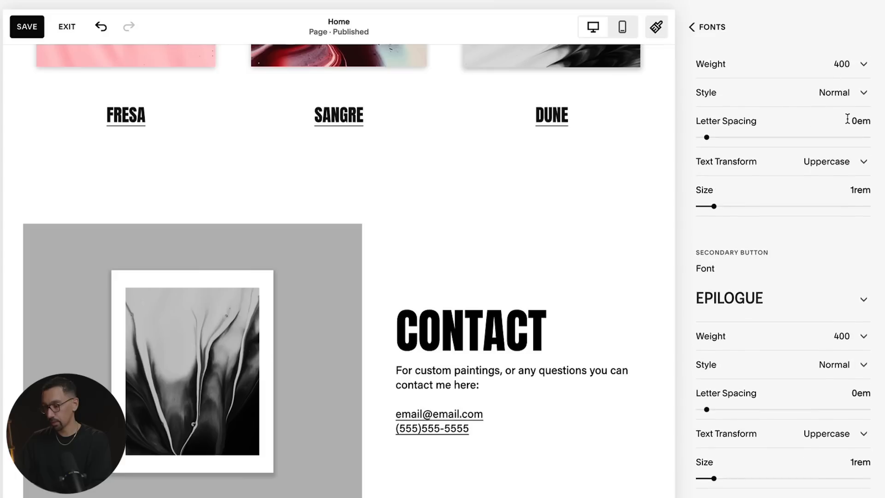
scroll(847, 119, up, 1)
click(857, 152)
text(.)
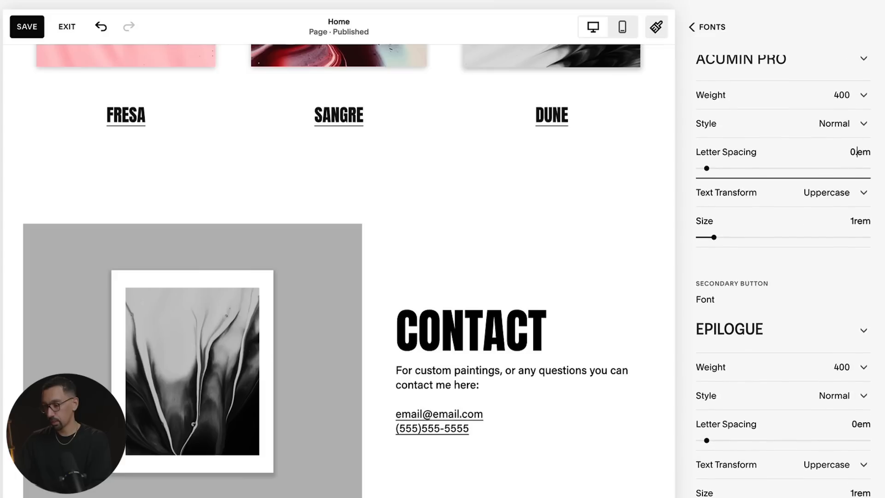
text(02en)
scroll(826, 224, up, 1)
- Set Main Website's secondary button font to Acumin Pro, weight 300, with 0.02em letter spacing
scroll(826, 224, down, 3)
click(774, 268)
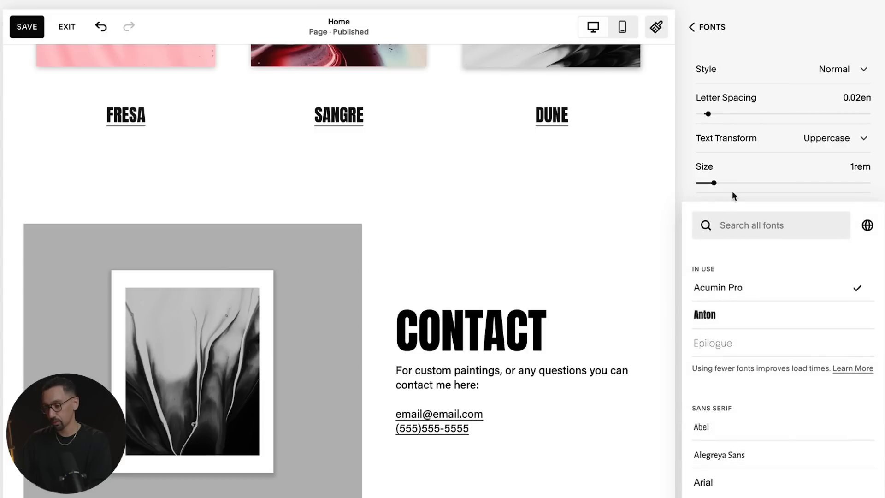
click(769, 51)
scroll(848, 245, down, 2)
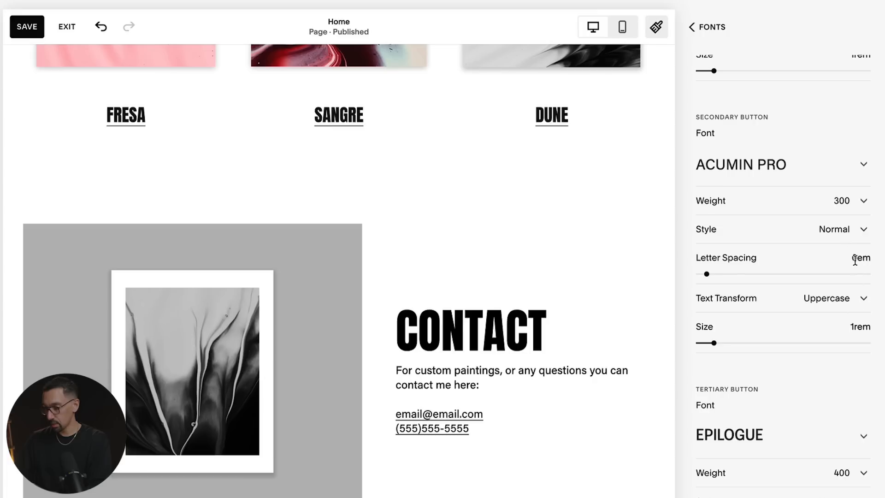
click(856, 260)
text(.02)
- Set Main Website's tertiary button font to Acumin Pro, weight 300, with 0.02em letter spacing, and return to the font overview
key(super+a)
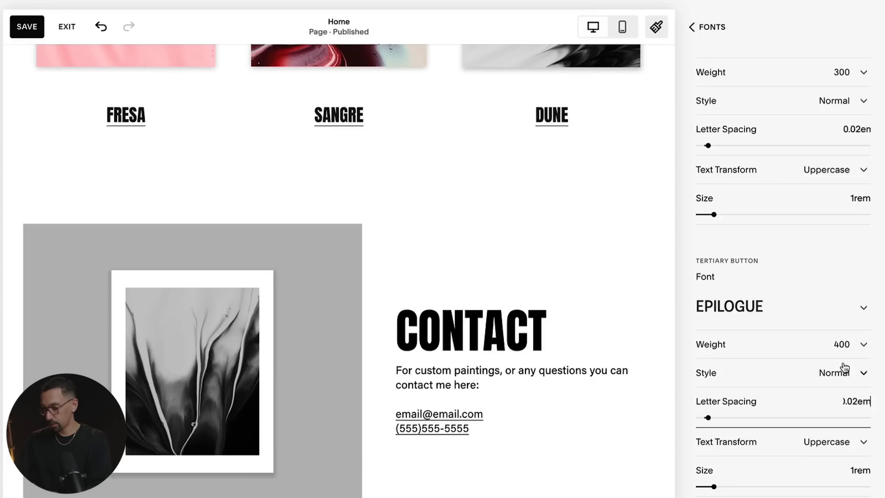
click(842, 346)
click(835, 316)
click(773, 318)
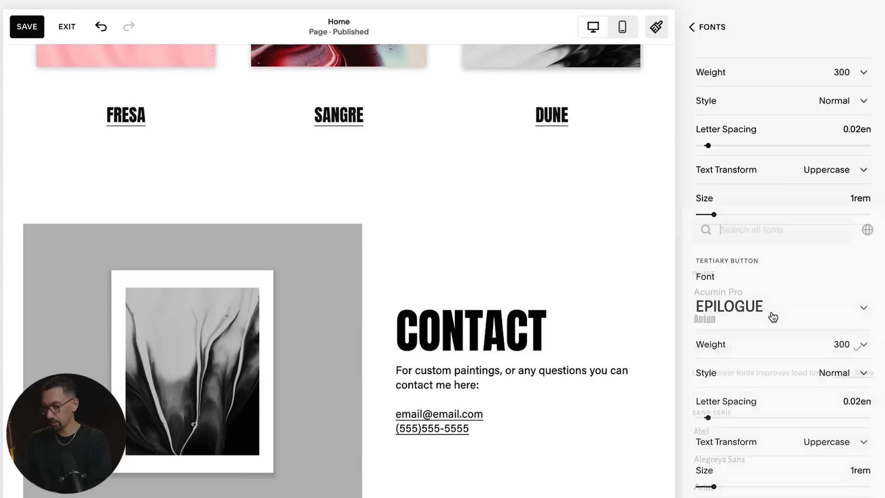
click(773, 115)
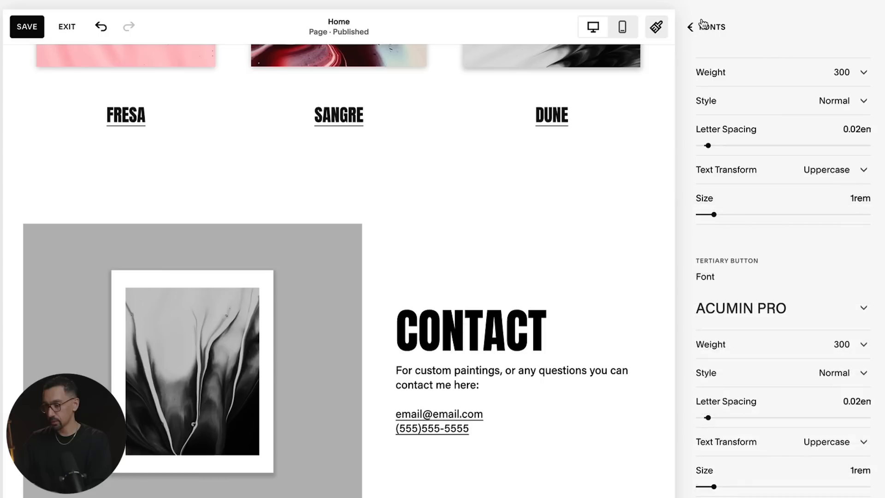
click(691, 27)
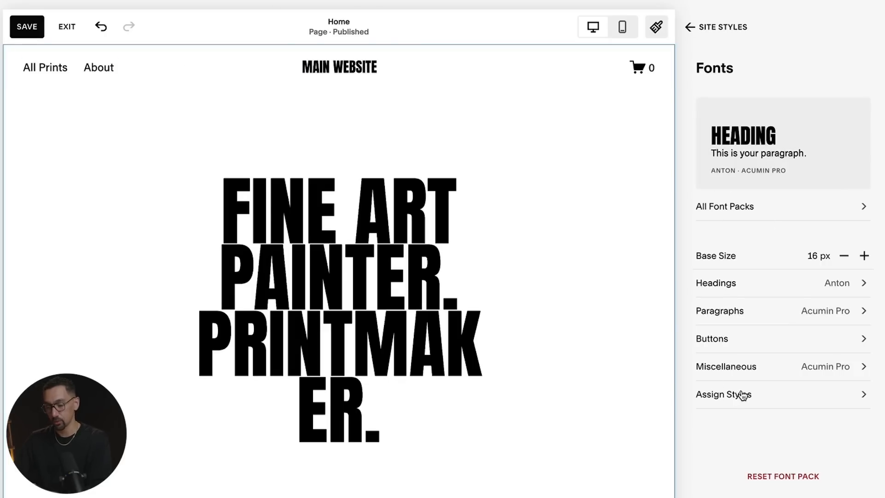
- Open the color palette for editing on both Main Website and Second Website
click(721, 26)
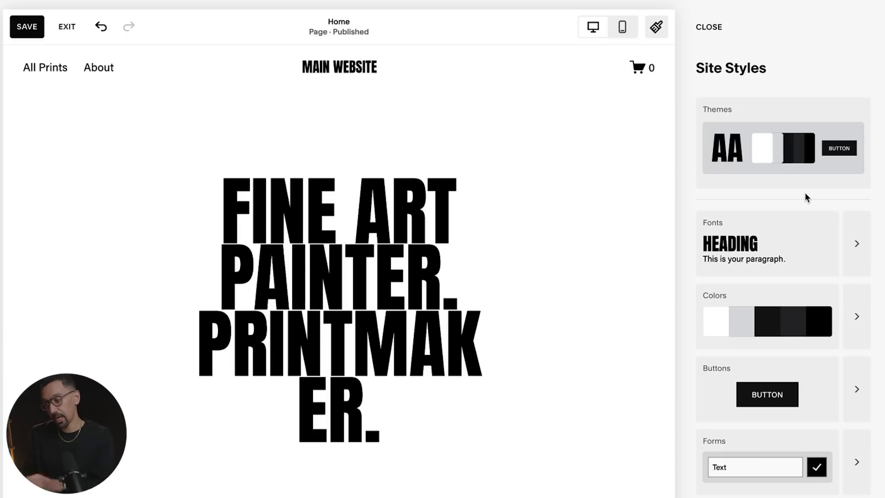
click(857, 317)
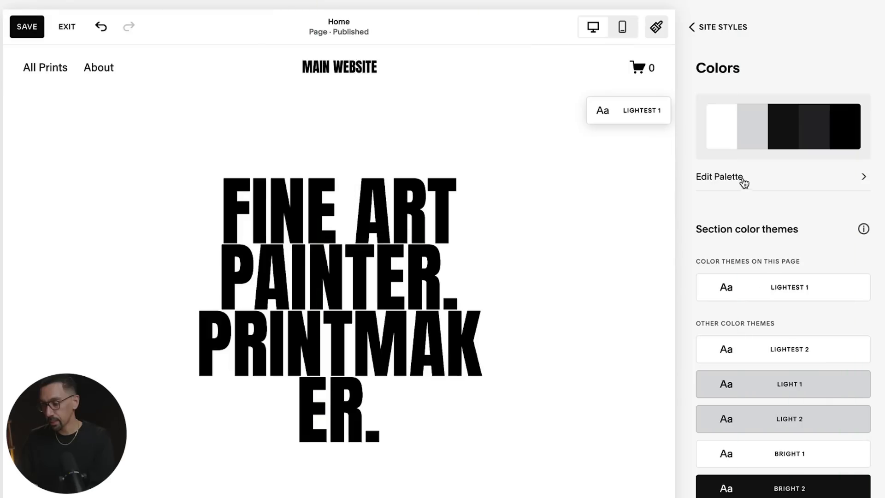
click(738, 178)
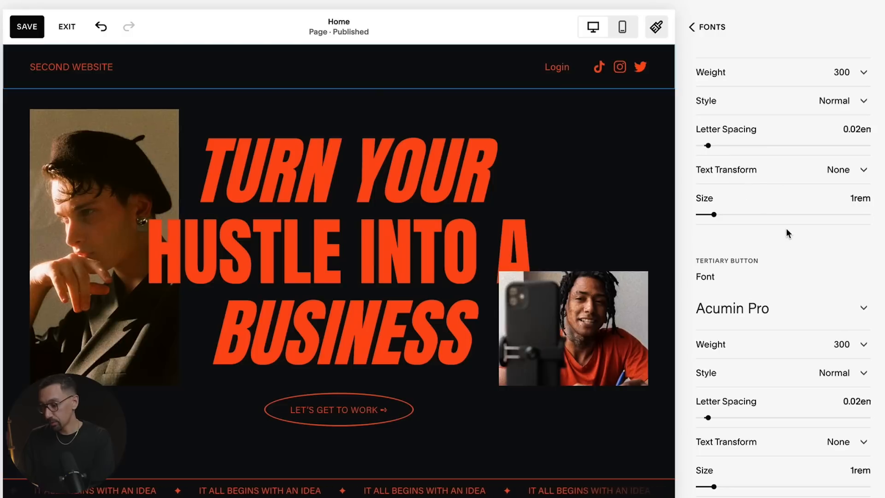
click(705, 25)
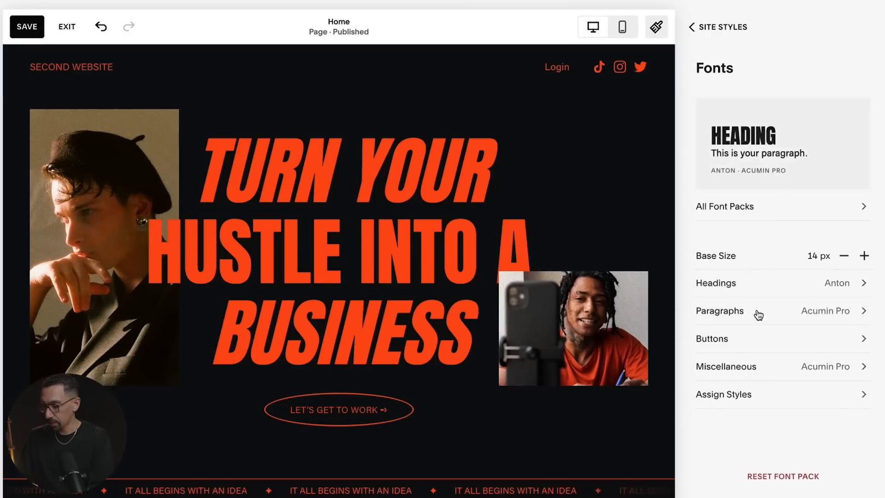
click(720, 28)
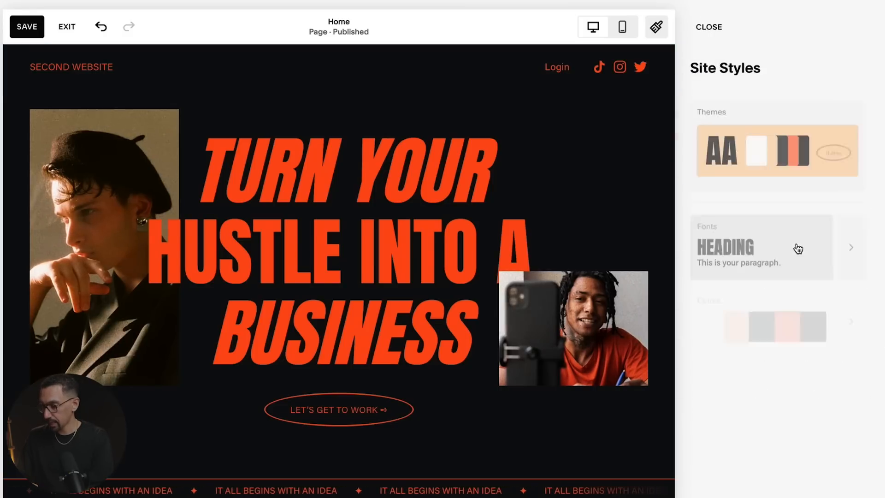
click(856, 307)
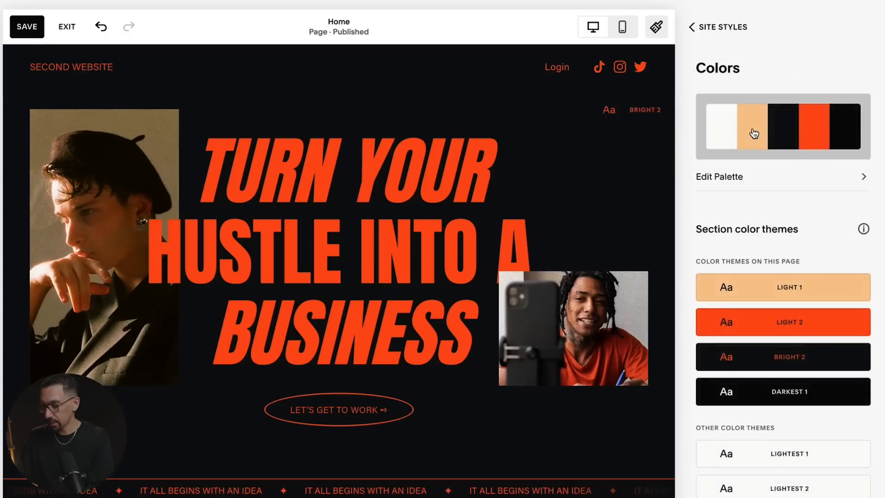
click(771, 181)
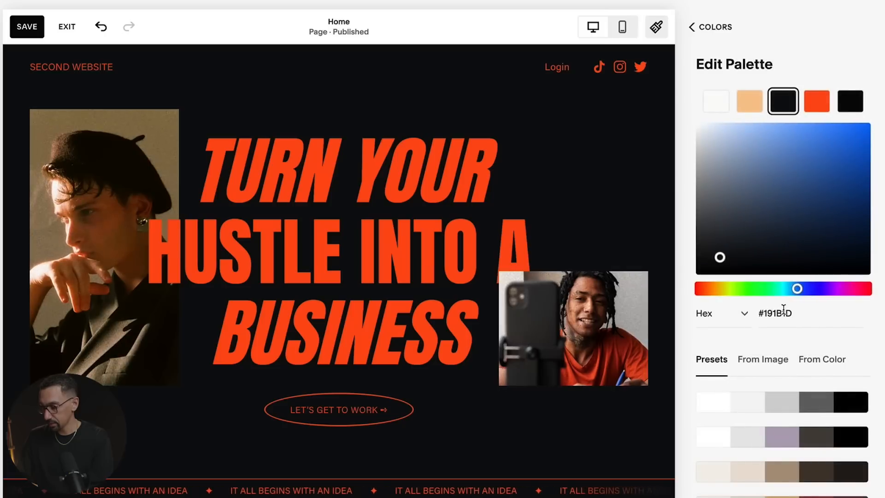
- Copy the hex codes of all five colors in Second Website's palette
click(784, 311)
click(816, 103)
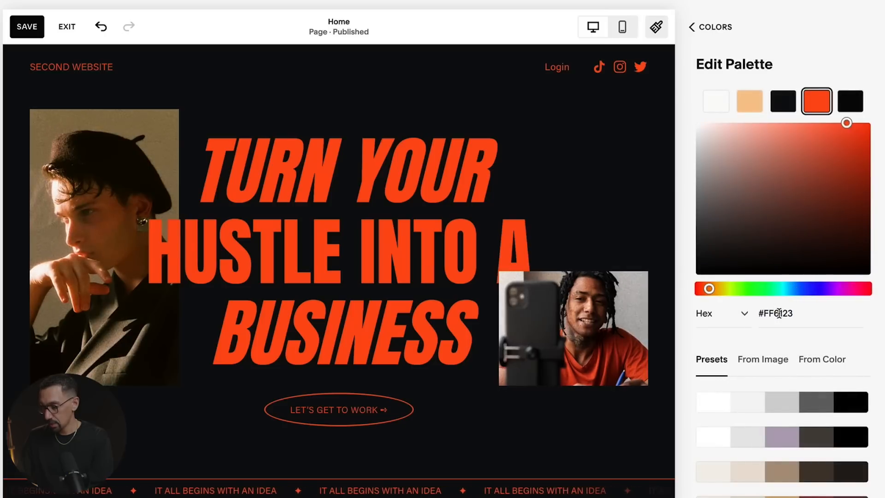
click(851, 101)
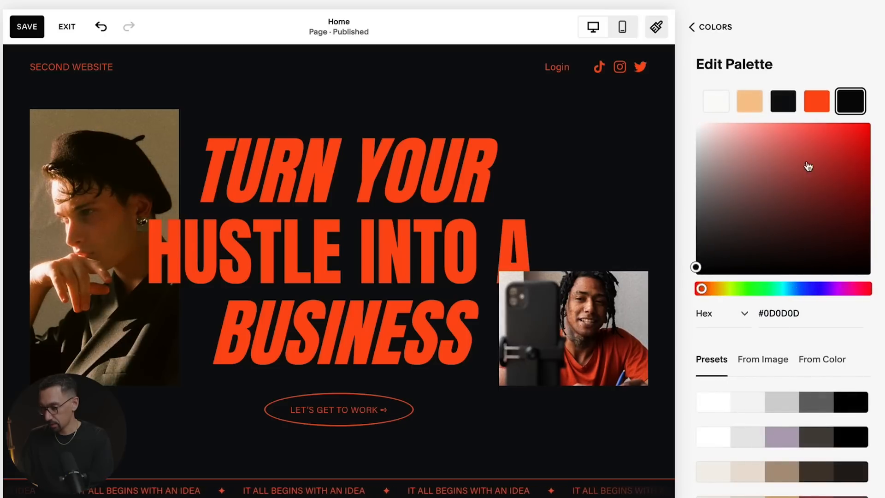
click(781, 312)
click(748, 101)
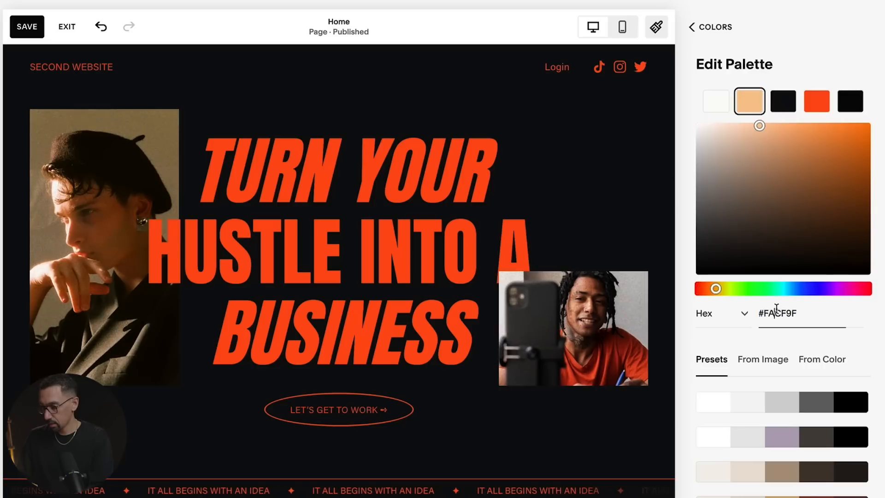
click(777, 310)
click(720, 102)
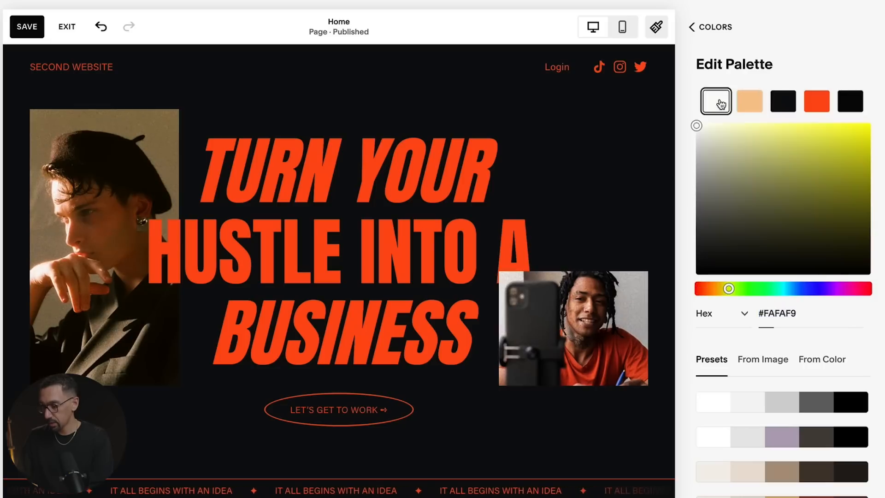
click(798, 310)
key(ctrl+c)
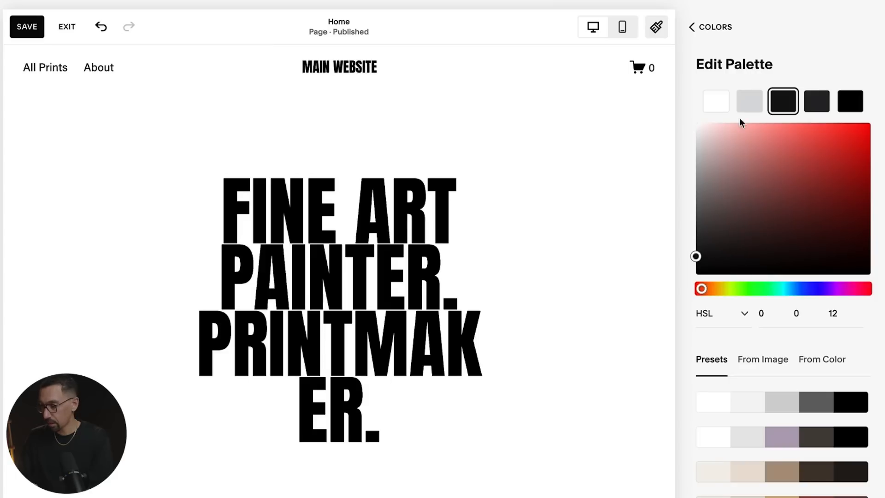
- Paste #FAFAF9 and #FACF9F as the first and second colors of Main Website's palette
click(722, 106)
click(782, 310)
key(ctrl+v)
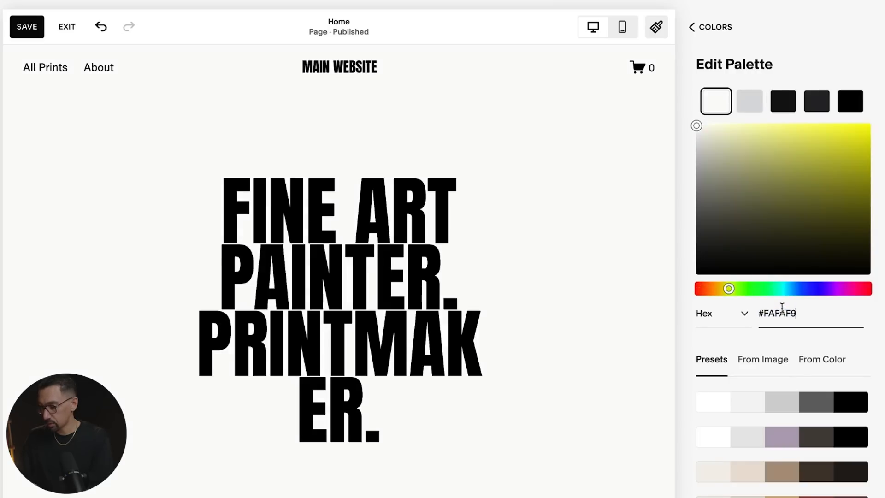
click(751, 106)
click(780, 313)
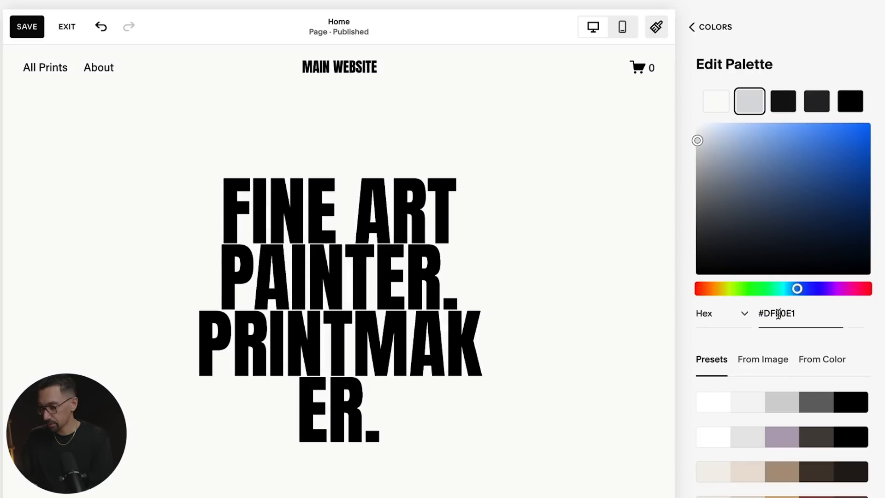
key(super+shift+v)
double_click(206, 465)
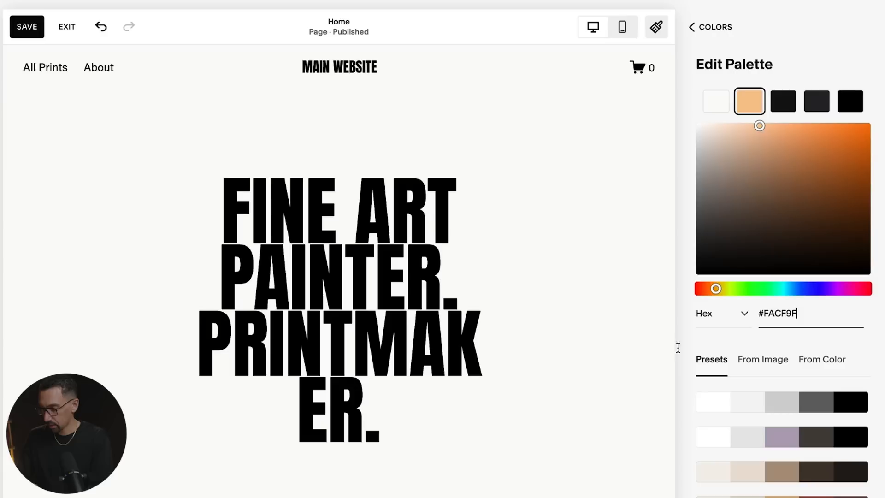
- Switch the third color of Main Website's palette to hex and paste #191B1D as its value
click(784, 101)
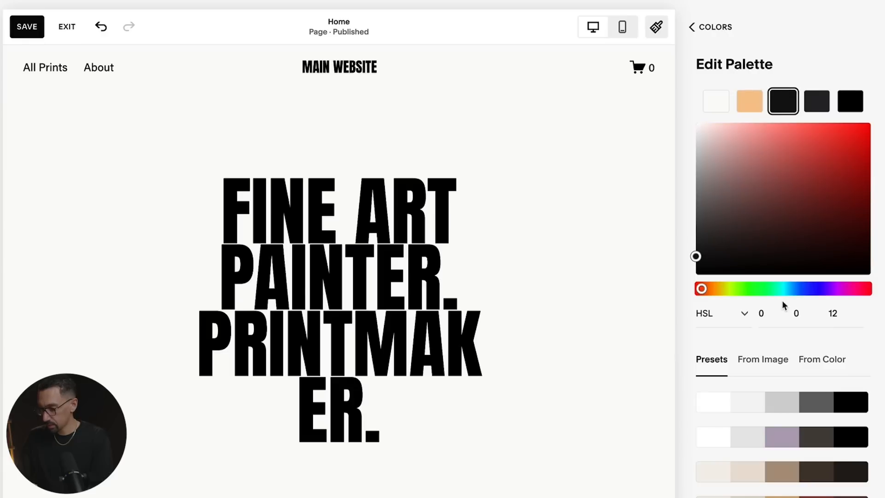
click(724, 314)
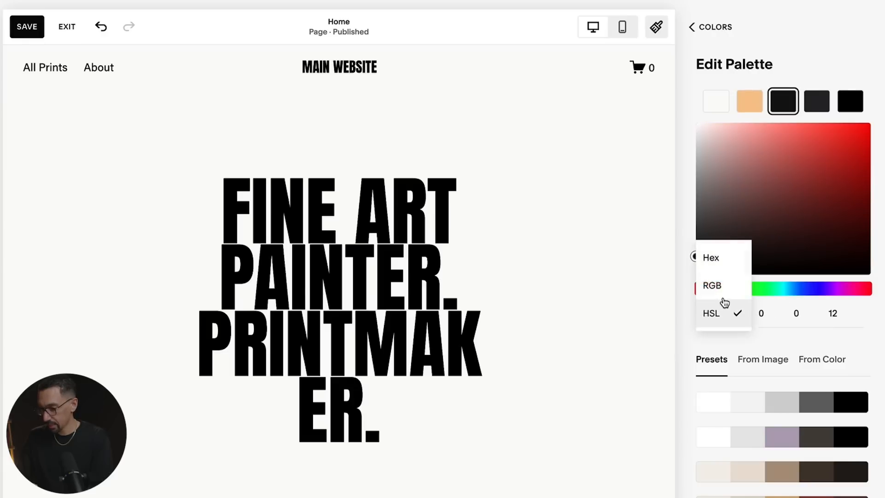
click(723, 261)
click(792, 315)
key(shift+super+v)
double_click(686, 468)
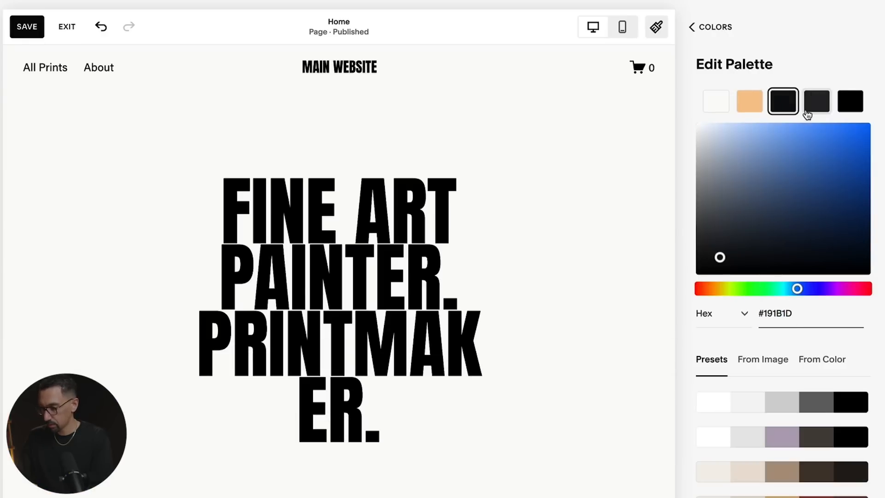
- Paste #FF6123 and #0D0D0D as the fourth and fifth colors of Main Website's palette
click(818, 110)
click(778, 312)
key(shift+super+v)
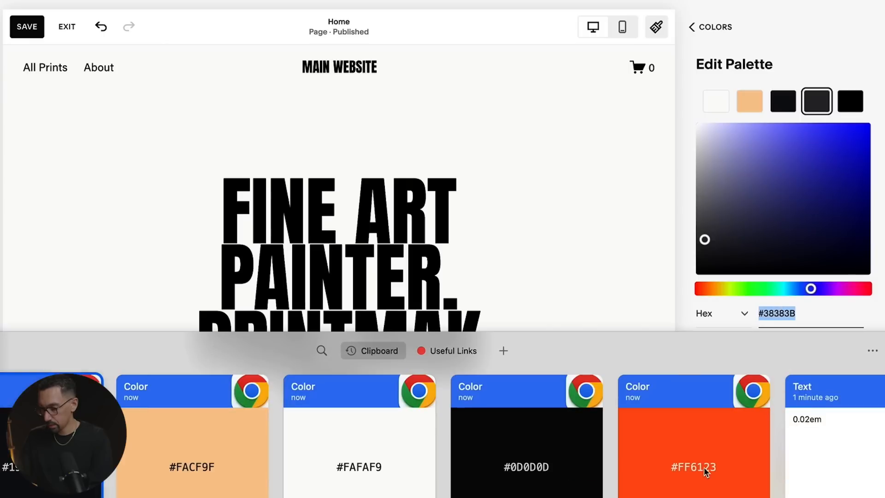
double_click(705, 469)
click(846, 103)
click(797, 313)
key(shift+super+v)
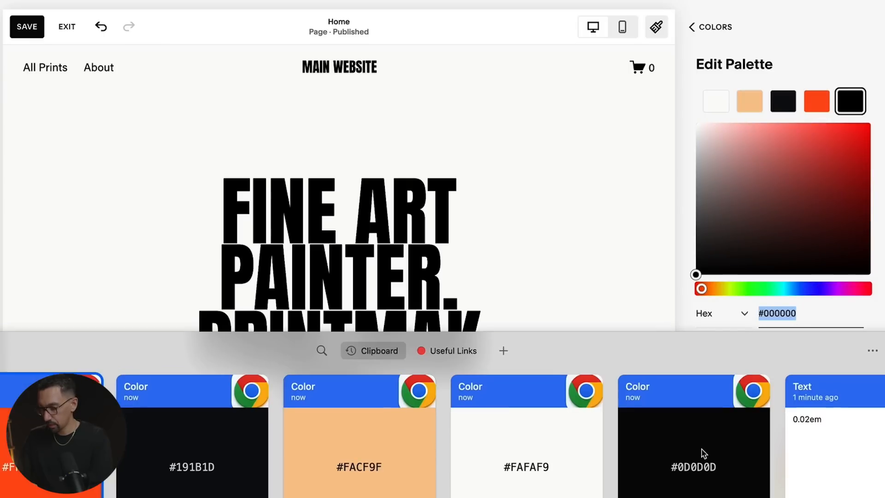
double_click(703, 451)
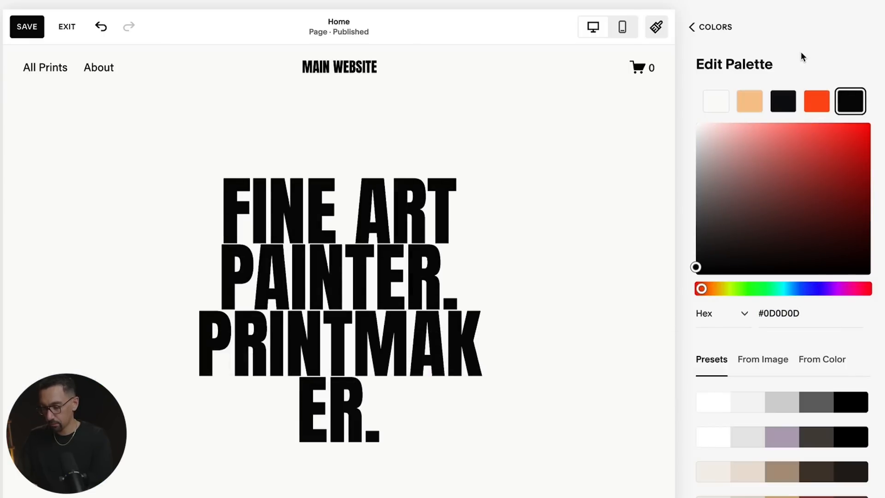
- Check Main Website's recolored home page and return to the section color themes on both Main Website and Second Website
scroll(471, 272, down, 20)
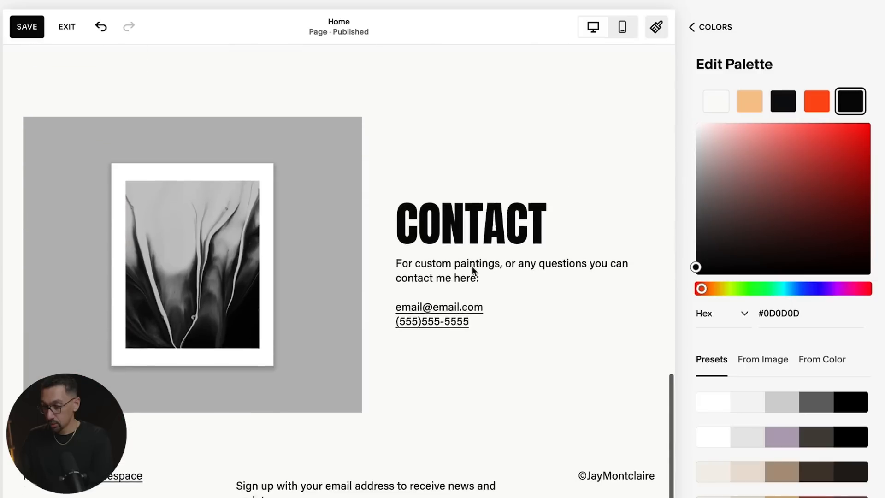
scroll(472, 267, up, 10)
scroll(383, 276, down, 10)
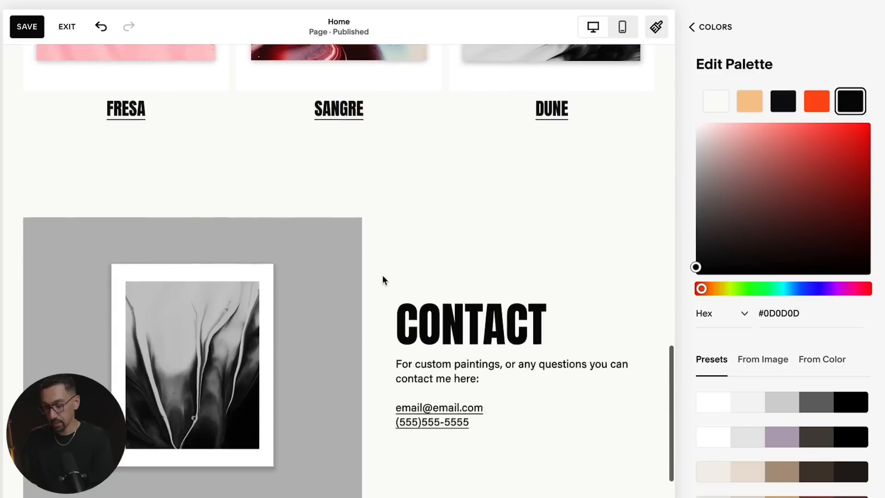
scroll(382, 275, up, 20)
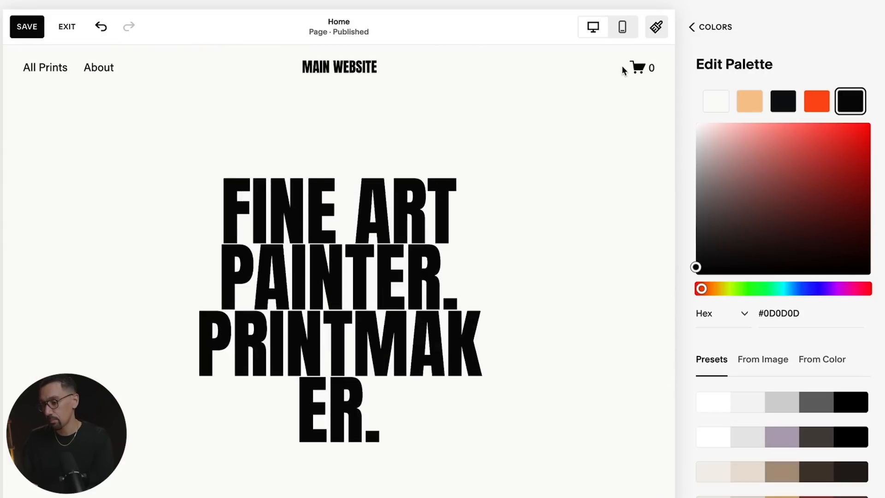
click(708, 26)
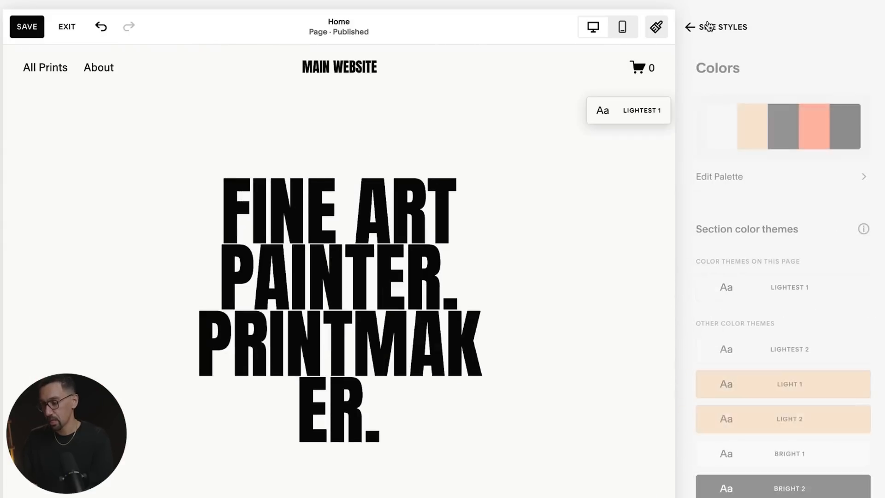
scroll(781, 264, down, 4)
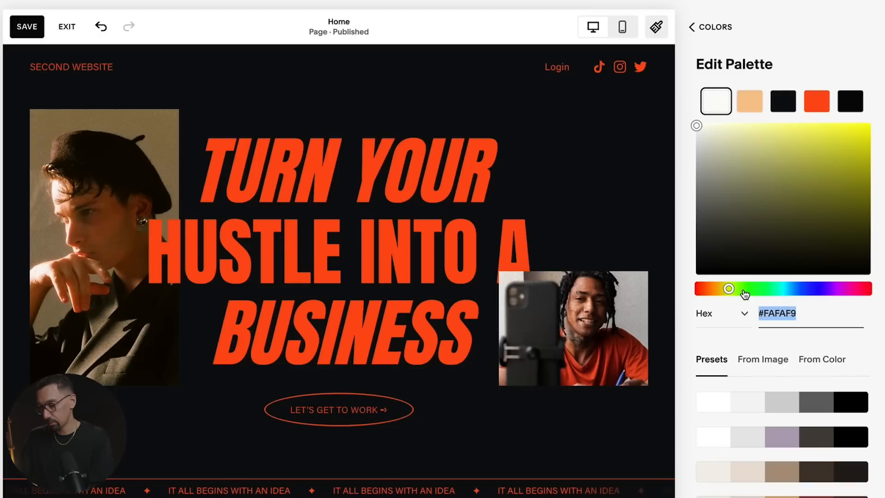
click(706, 27)
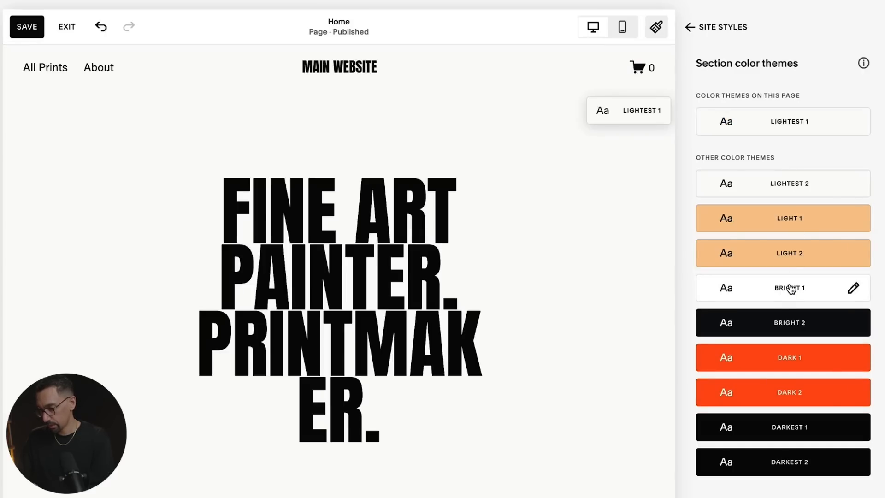
- Set the Section Background of Main Website's Light 2 color theme to the orange-red palette color #FF6123
click(854, 255)
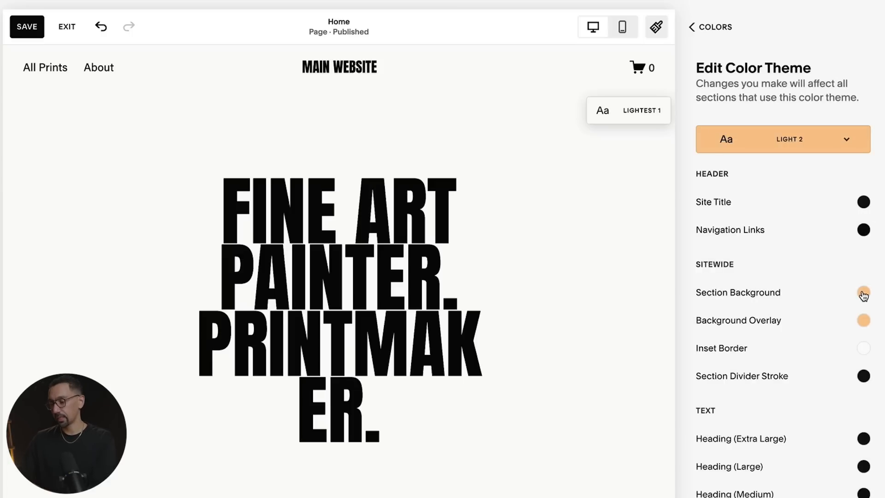
click(864, 293)
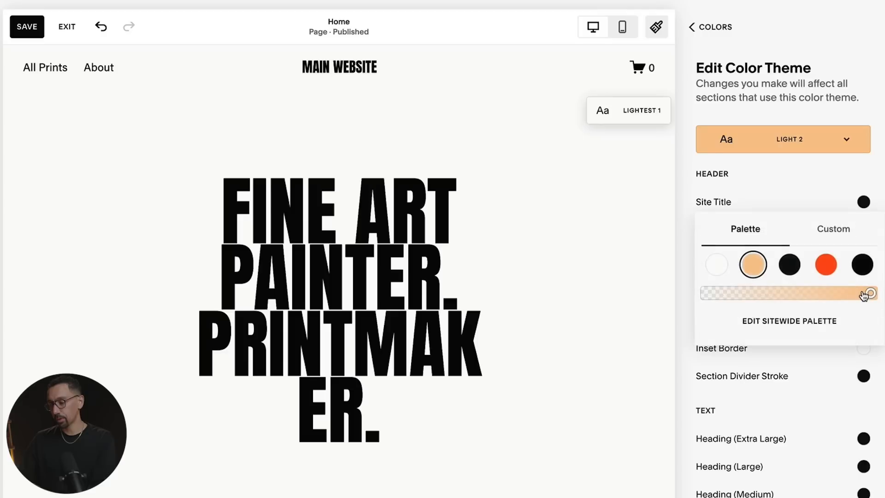
click(826, 265)
click(818, 45)
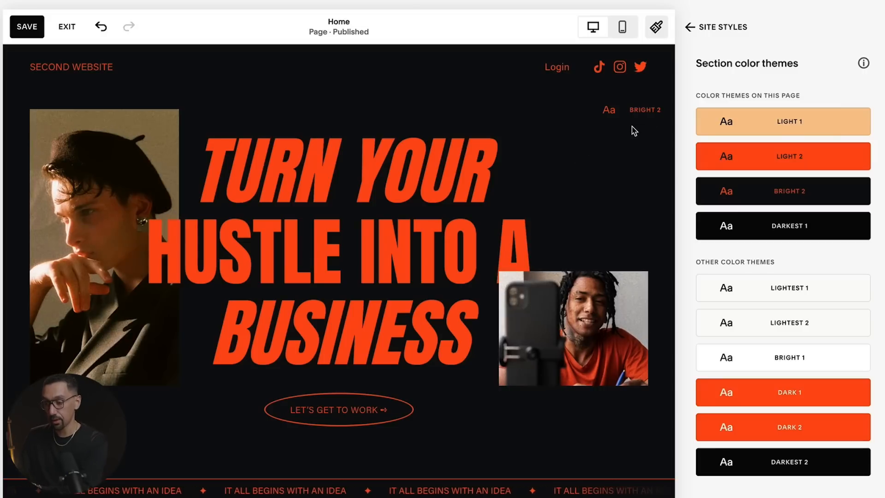
- Examine which color themes the sections of Second Website's home page use
scroll(634, 130, down, 1)
scroll(642, 91, down, 8)
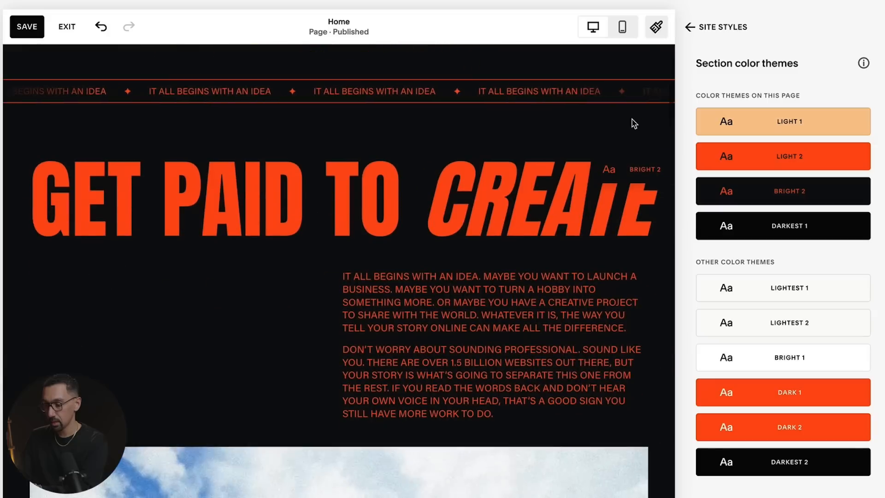
scroll(642, 177, down, 10)
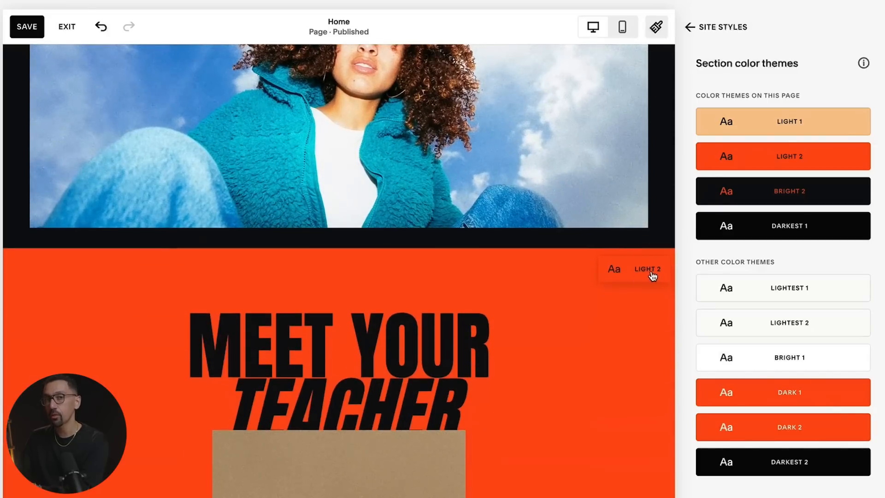
scroll(653, 276, down, 10)
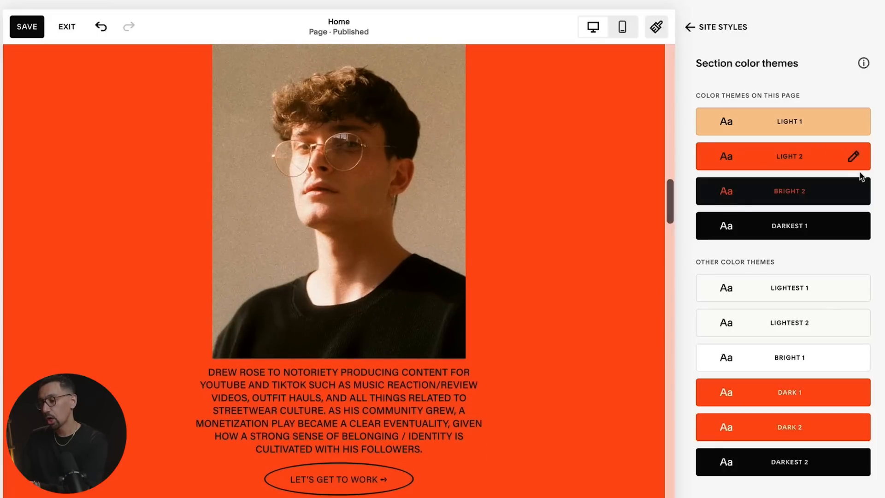
scroll(856, 177, up, 3)
scroll(774, 208, up, 2)
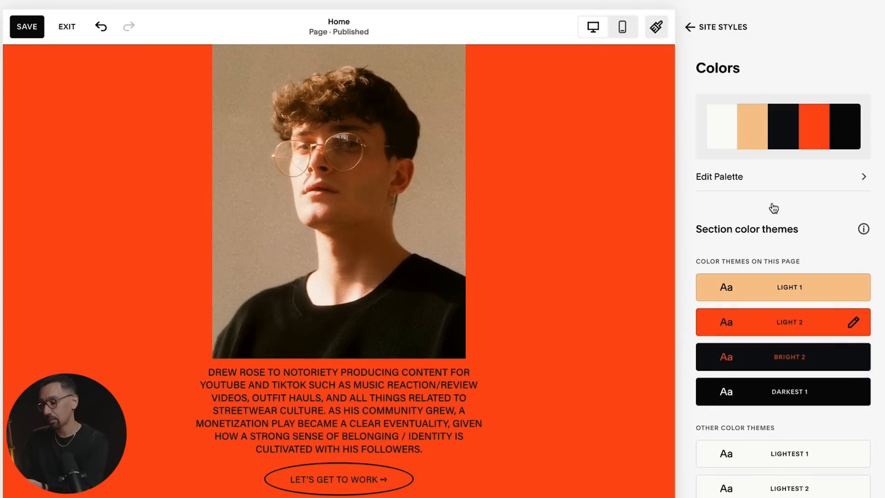
scroll(786, 256, down, 4)
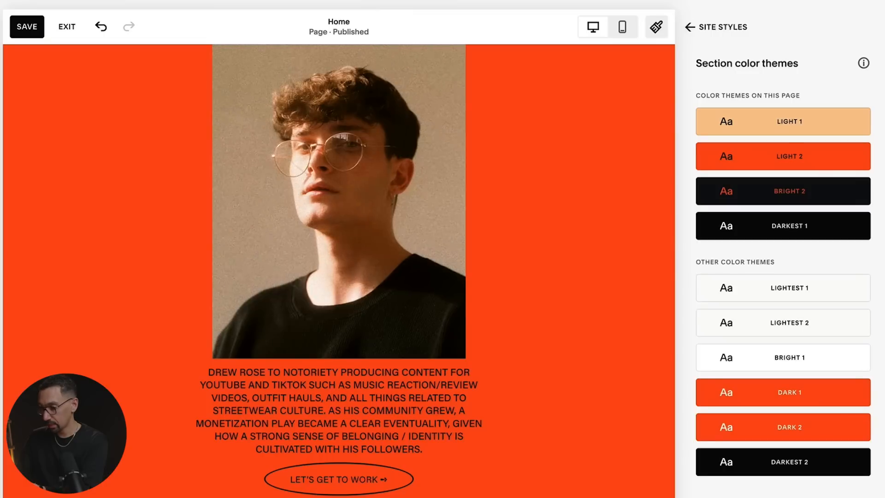
- Open the Light 2 theme on Second Website for comparison and switch Main Website's theme editor to Bright 2
click(756, 155)
scroll(722, 198, down, 1)
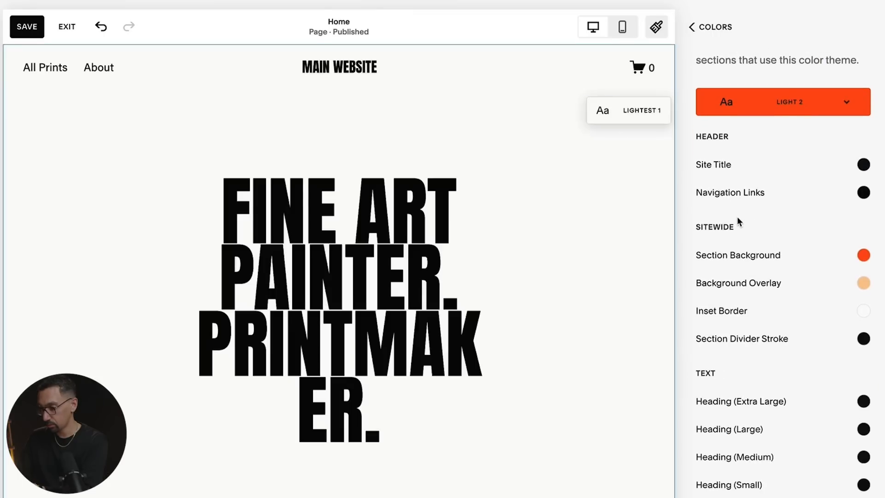
scroll(737, 216, up, 1)
click(777, 138)
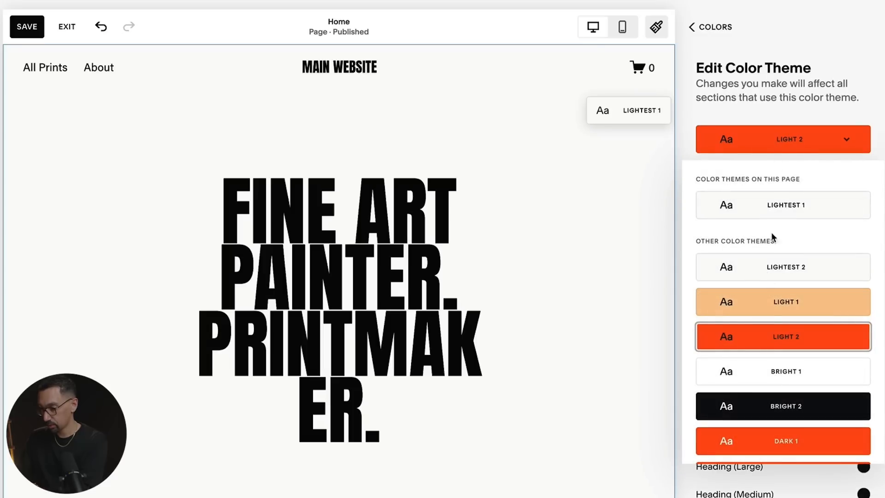
scroll(769, 312, down, 3)
click(813, 313)
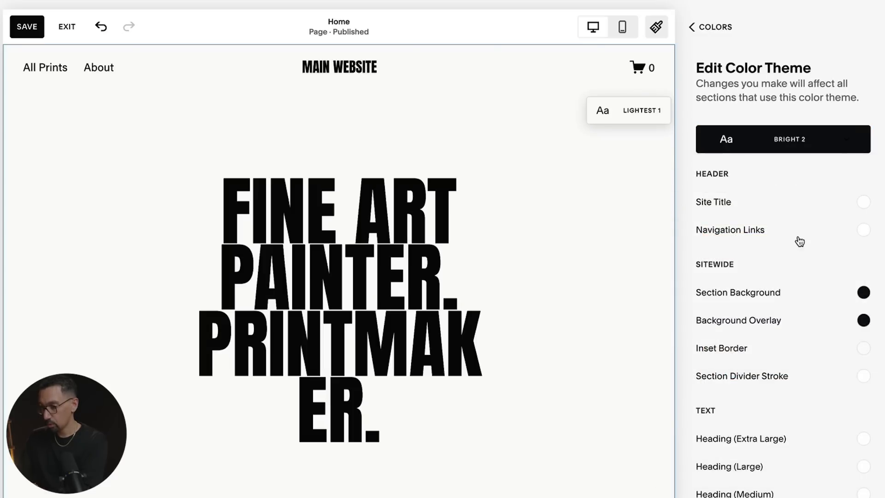
- Open Second Website's Bright 2 theme and compare its text colors with those of Main Website's Bright 2
scroll(784, 218, down, 2)
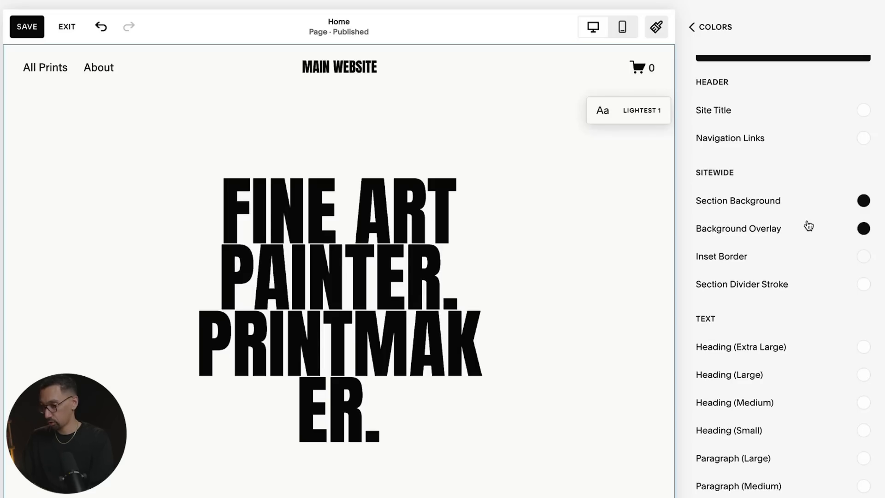
scroll(809, 226, down, 5)
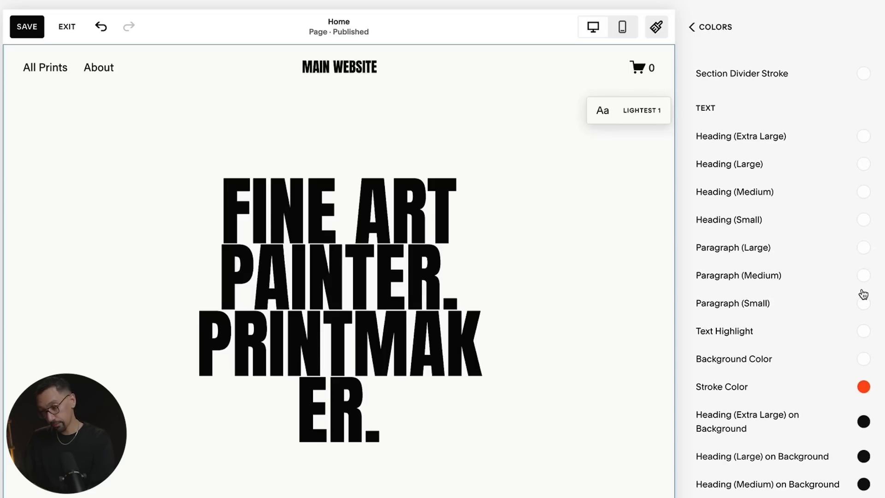
scroll(860, 326, up, 1)
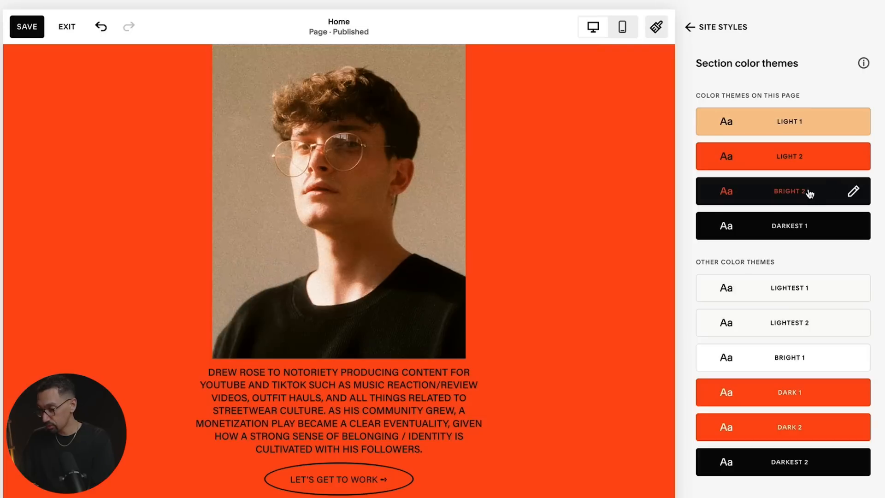
click(811, 194)
scroll(788, 270, down, 5)
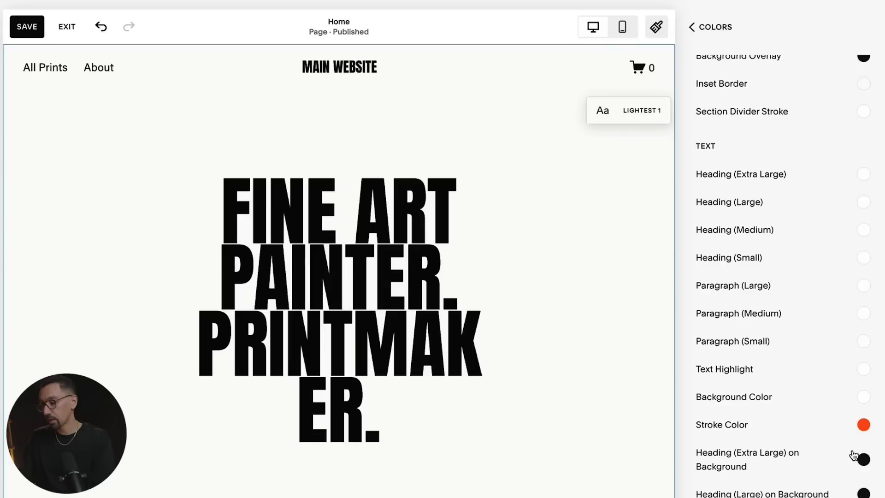
- Set Background Color, Paragraph (Large) and Text Highlight in Main Website's Bright 2 theme to the orange-red palette color
click(864, 399)
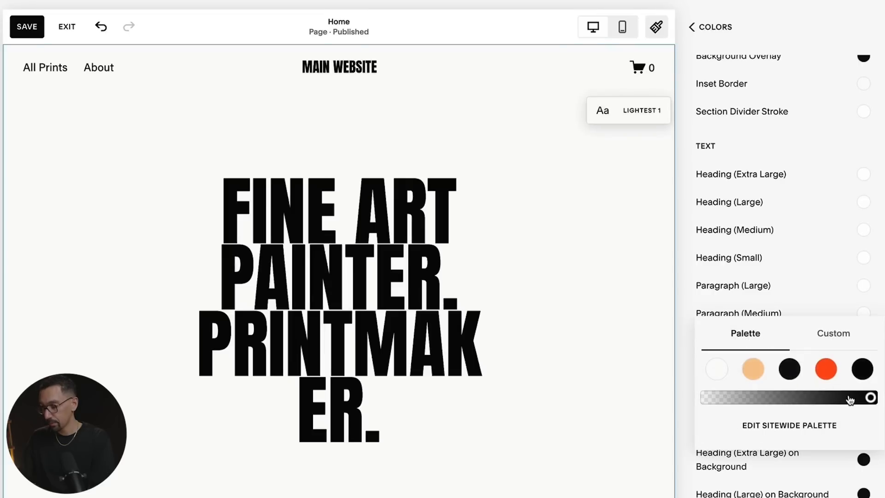
click(827, 375)
click(863, 287)
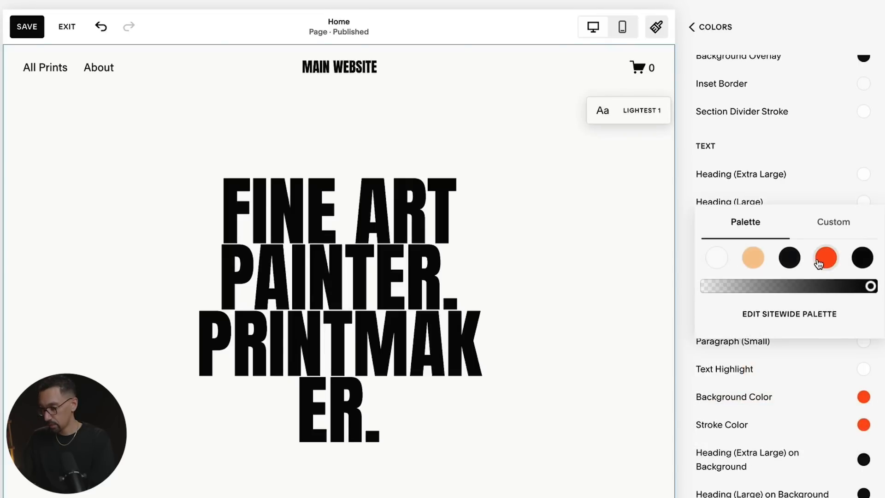
click(825, 257)
click(864, 369)
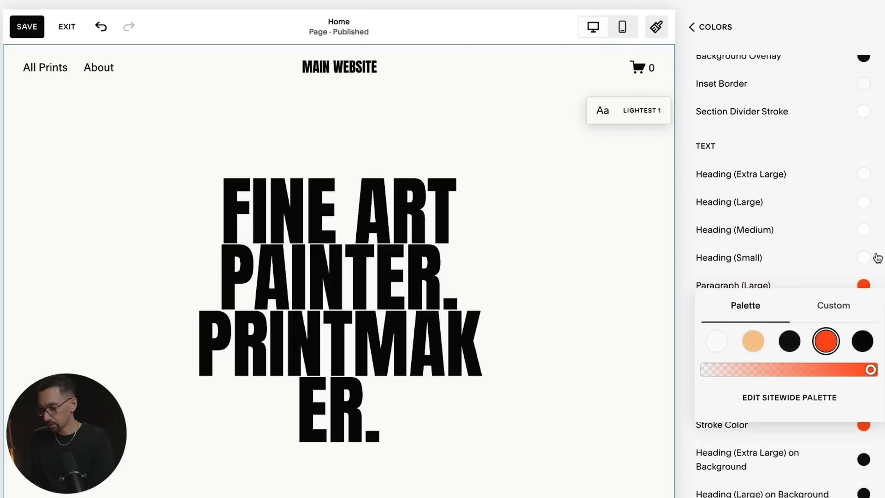
- Set Heading (Small), Heading (Extra Large) and Paragraph (Medium) in Main Website's Bright 2 theme to the orange-red palette color
click(870, 256)
click(827, 231)
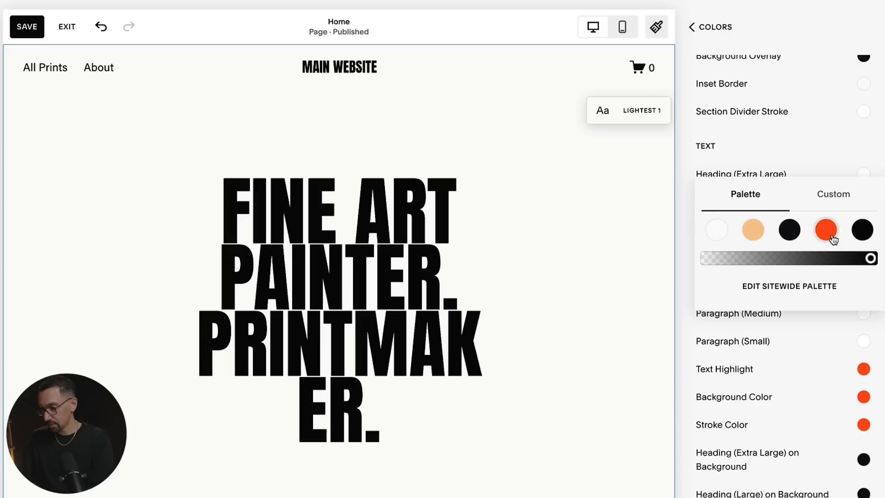
click(863, 174)
click(825, 147)
click(864, 314)
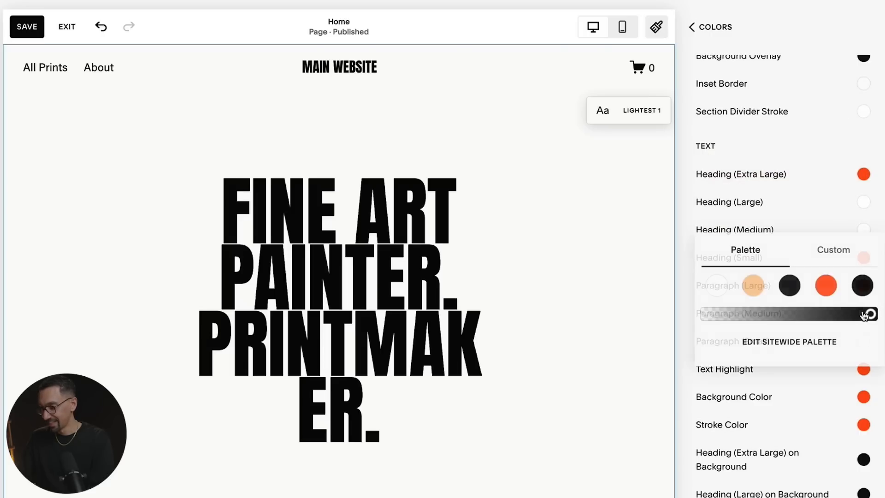
click(826, 286)
- Set Heading (Large), Paragraph (Small) and Heading (Medium) in Main Website's Bright 2 theme to the orange-red palette color
click(868, 206)
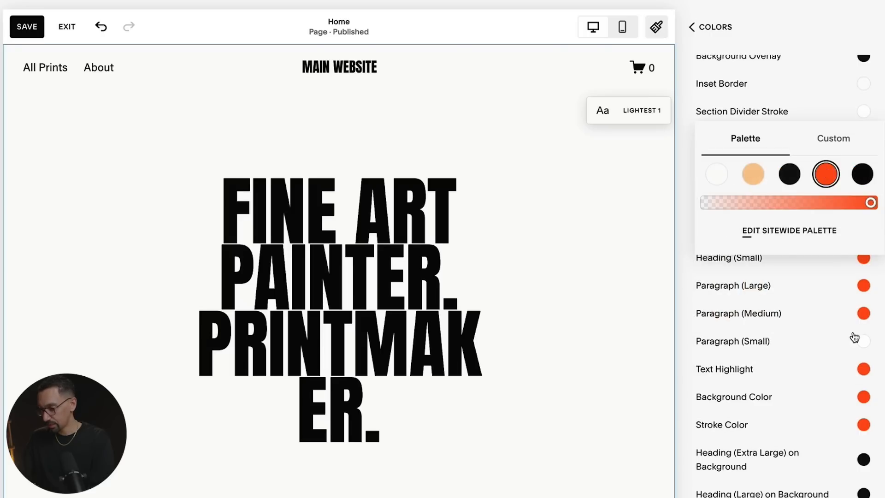
click(864, 257)
click(826, 314)
click(864, 230)
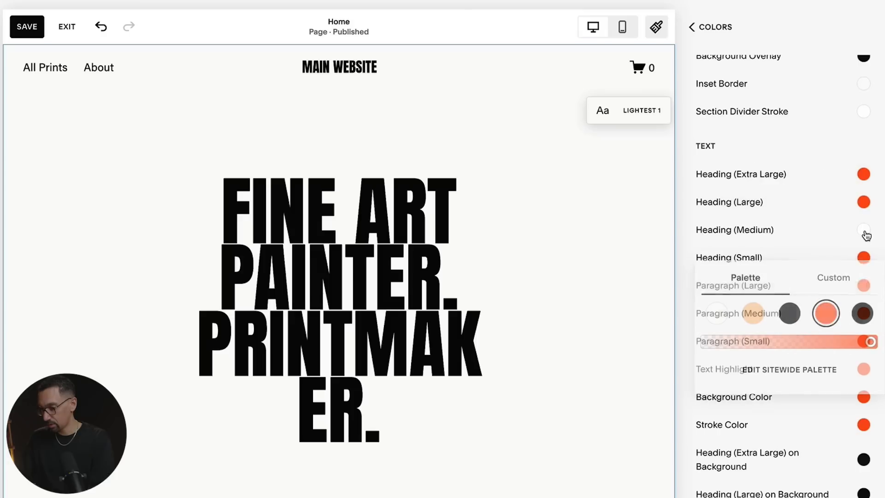
click(826, 203)
click(723, 127)
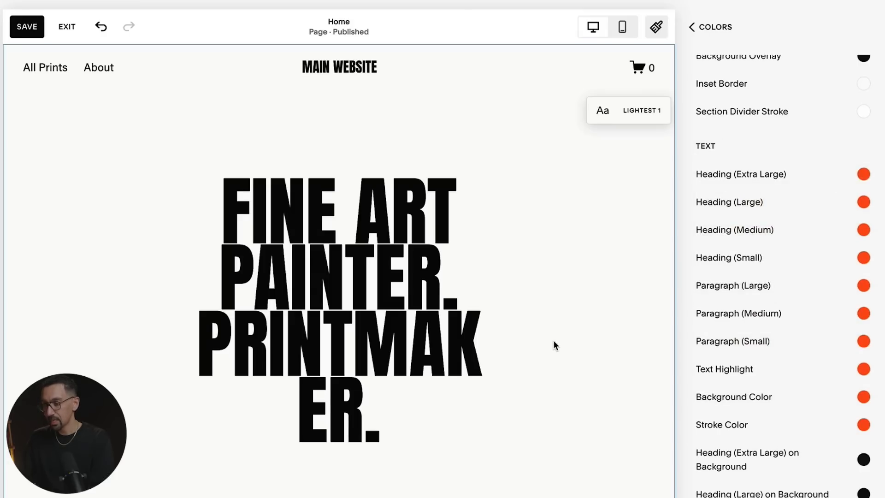
- Look over Main Website's home page down to the footer to check the restyled sections
scroll(553, 339, down, 15)
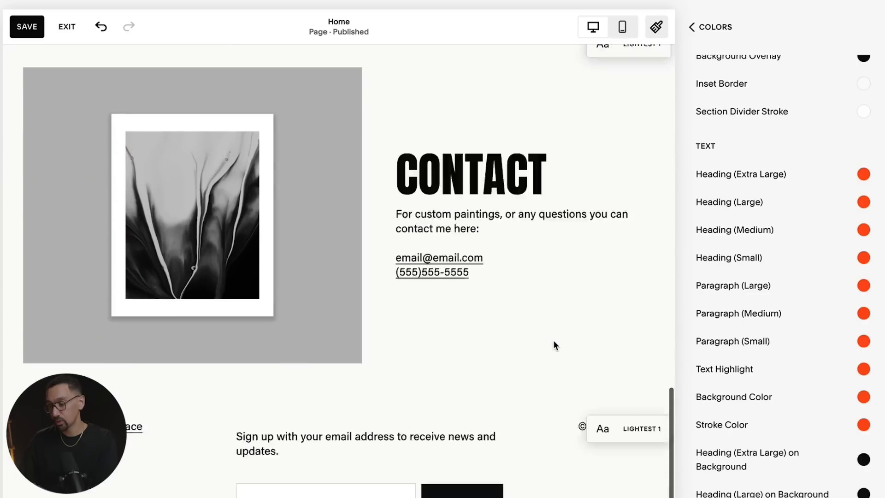
scroll(554, 343, up, 15)
scroll(554, 341, up, 10)
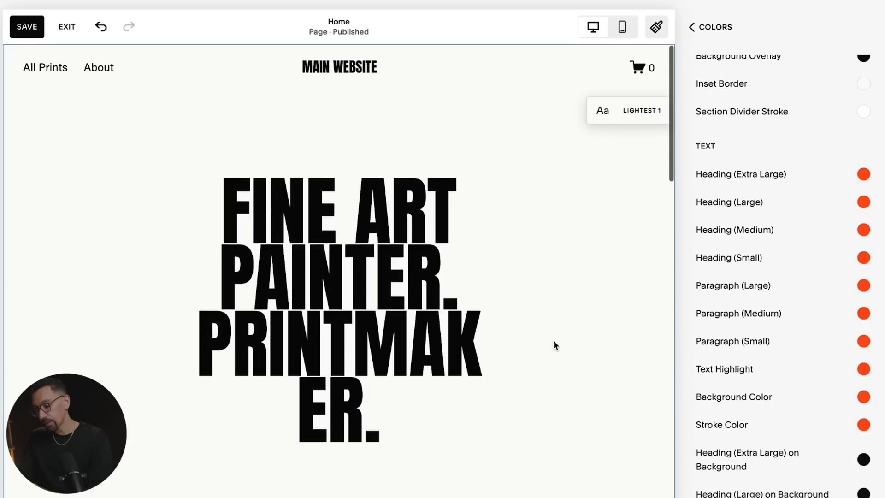
- Open the Scale Creative Wireframes site in a new browser tab and go to its Design Page Main
key(super+t)
text(scale)
key(Return)
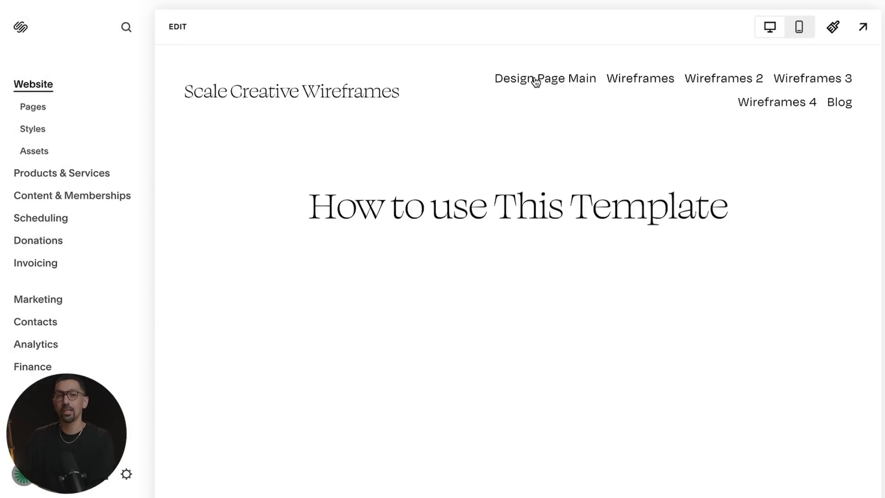
click(578, 78)
- Examine the heading, paragraph, hyperlink and button samples for each color theme on Design Page Main, from Lightest 1 to Darkest 2
scroll(375, 276, down, 6)
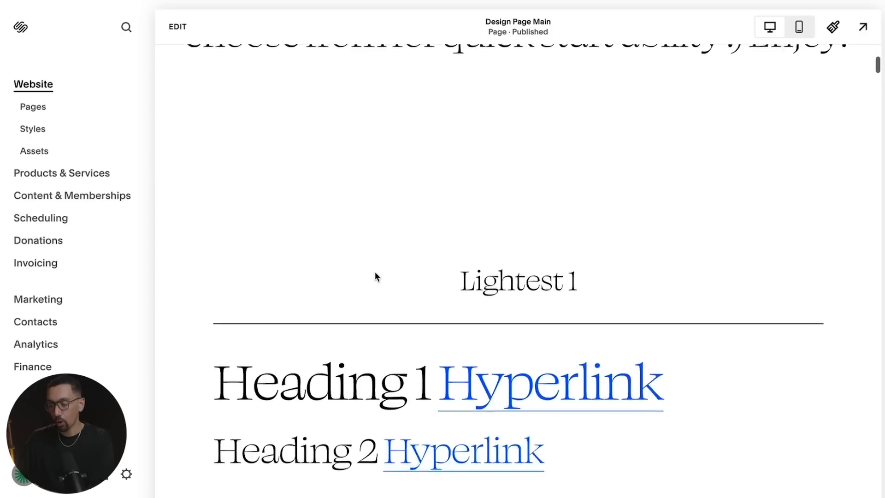
scroll(375, 276, down, 15)
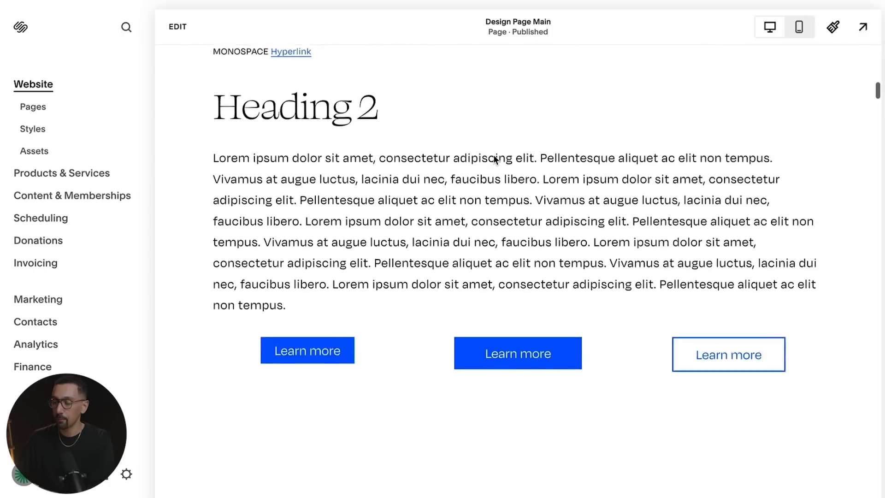
scroll(495, 159, down, 15)
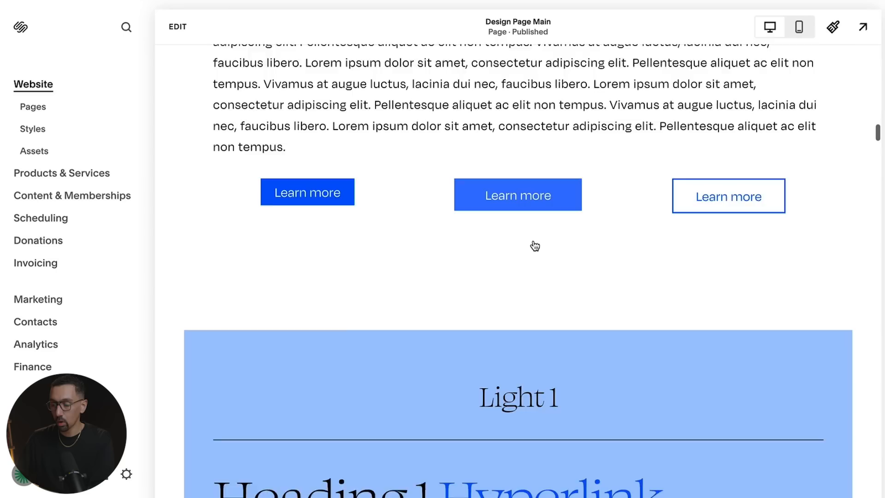
scroll(535, 246, down, 15)
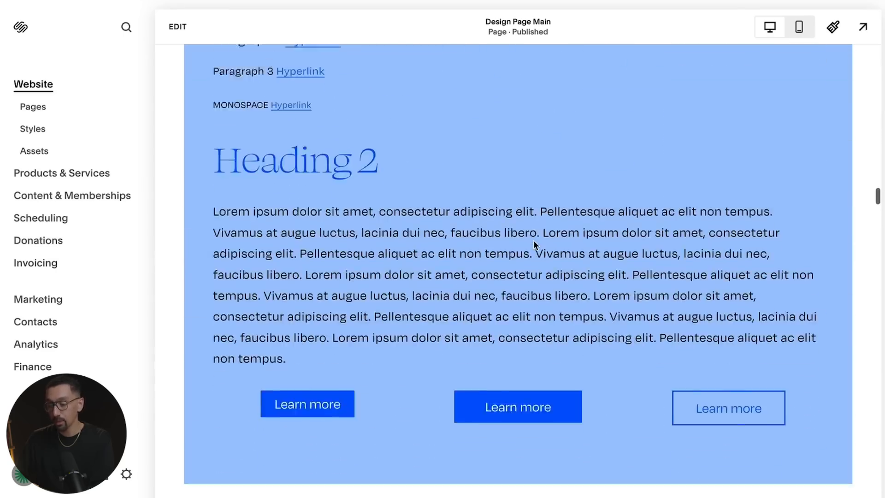
scroll(535, 245, down, 15)
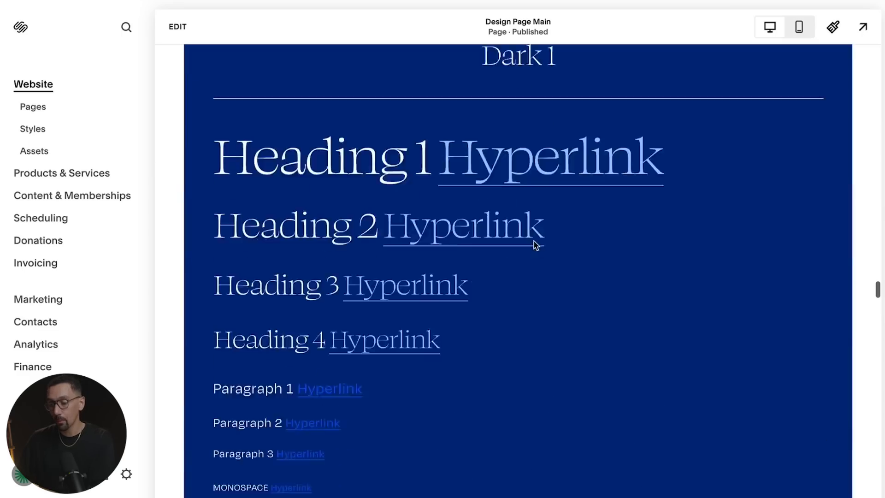
scroll(535, 245, down, 15)
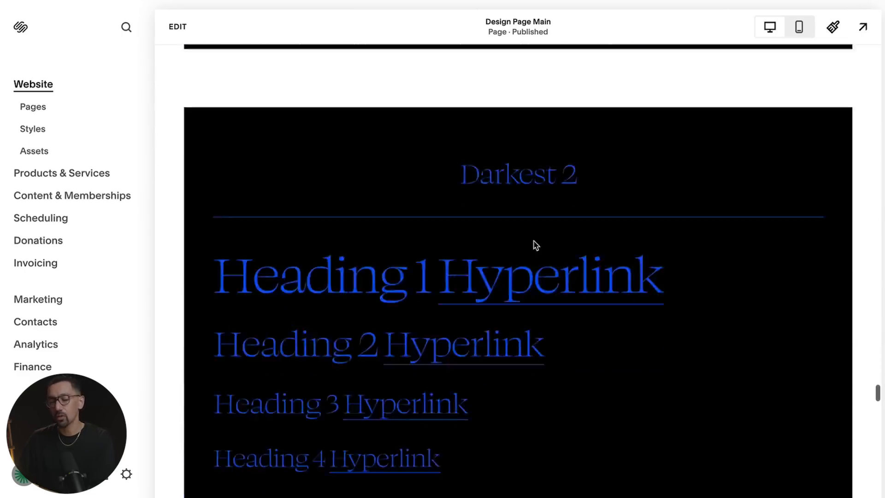
scroll(535, 245, down, 15)
scroll(535, 246, up, 15)
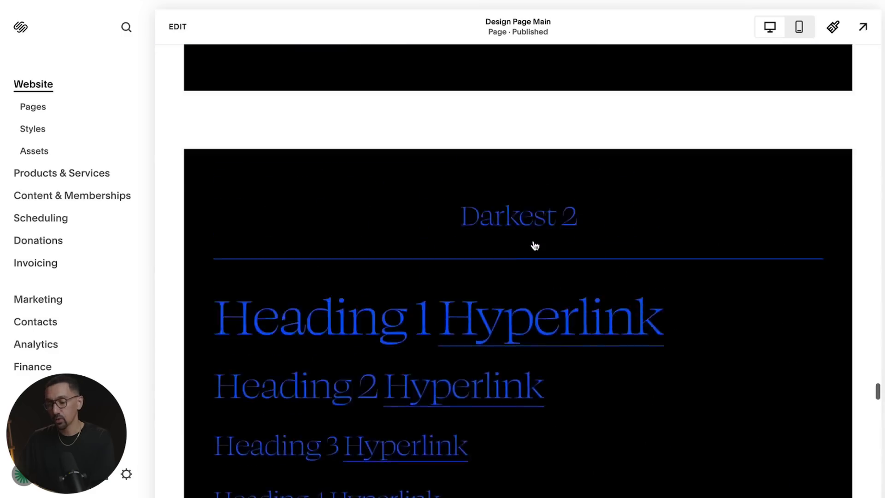
scroll(535, 245, up, 20)
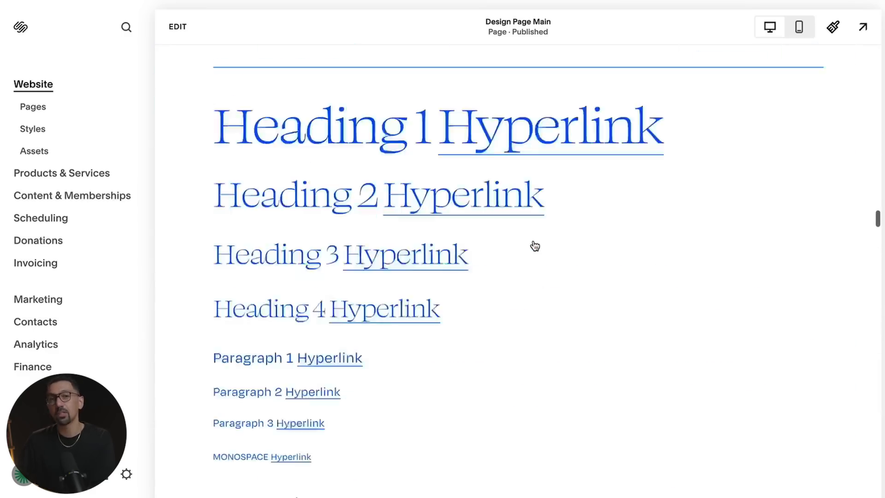
scroll(535, 246, up, 20)
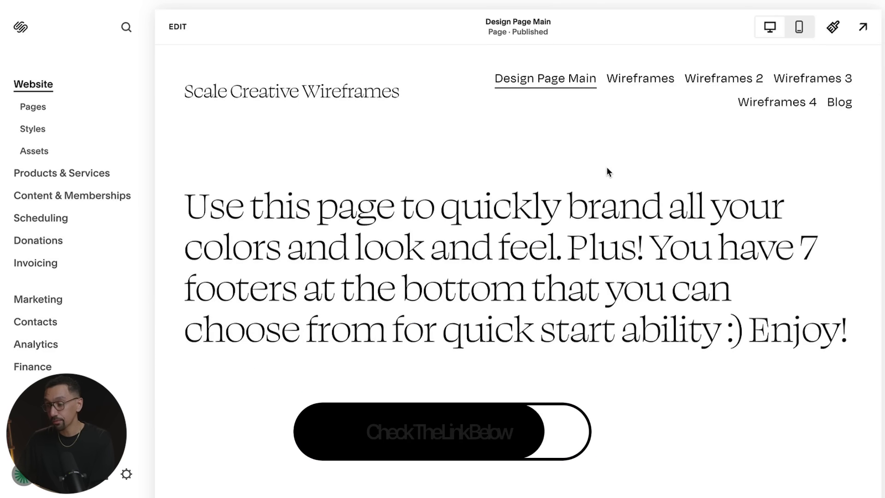
- Open the Wireframes page of the Scale Creative Wireframes site and look through its section layouts
click(646, 79)
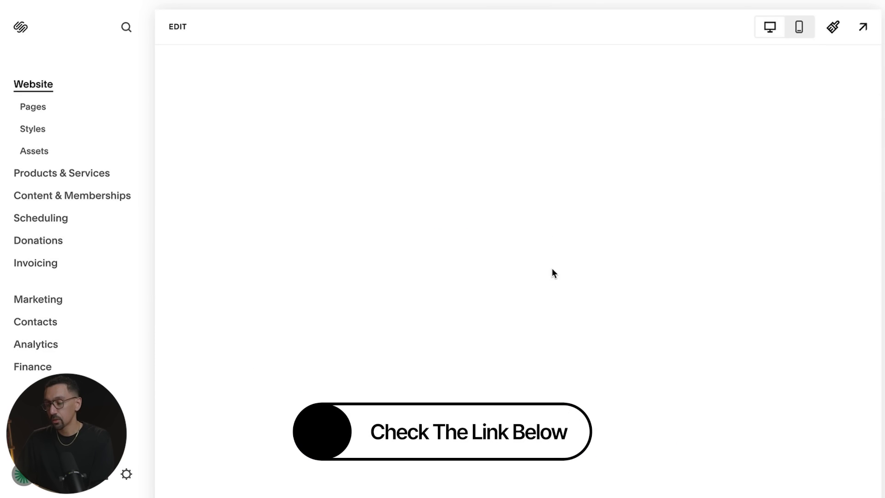
scroll(552, 272, down, 15)
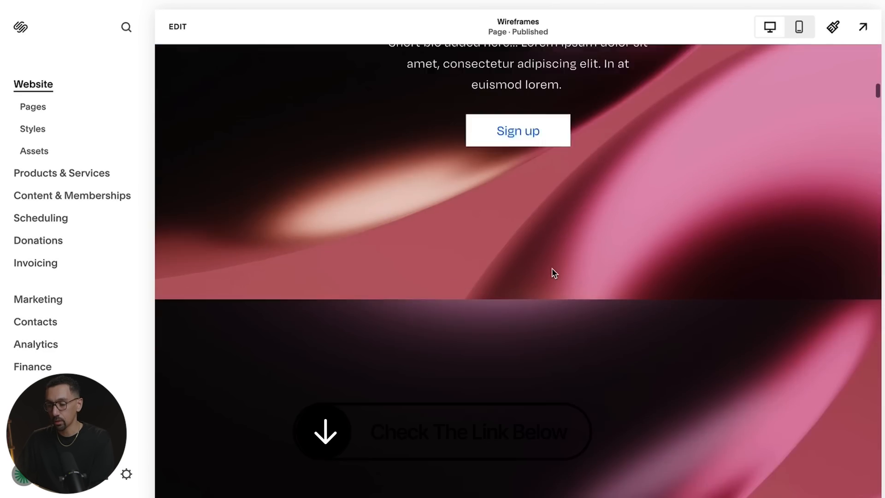
scroll(554, 273, down, 15)
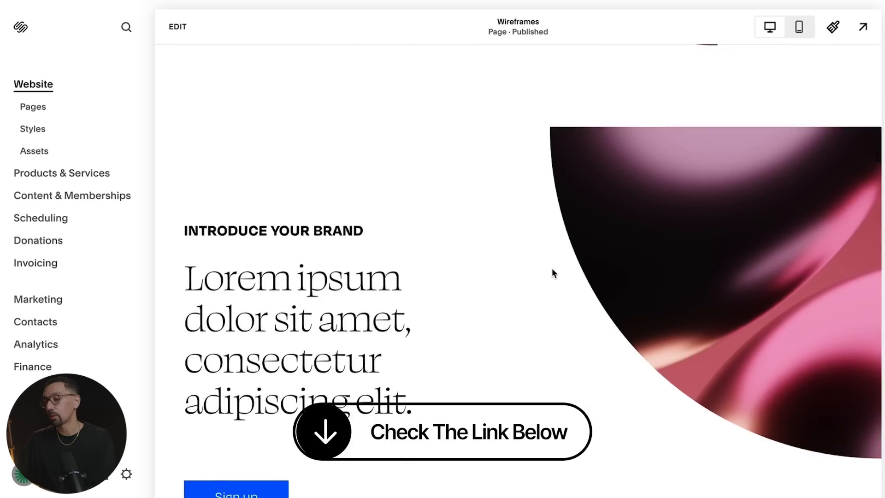
scroll(553, 273, down, 15)
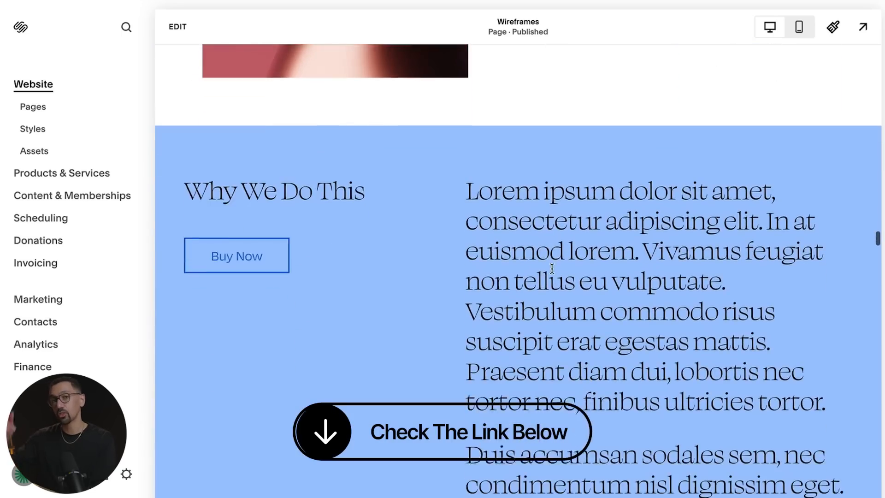
scroll(553, 268, down, 1)
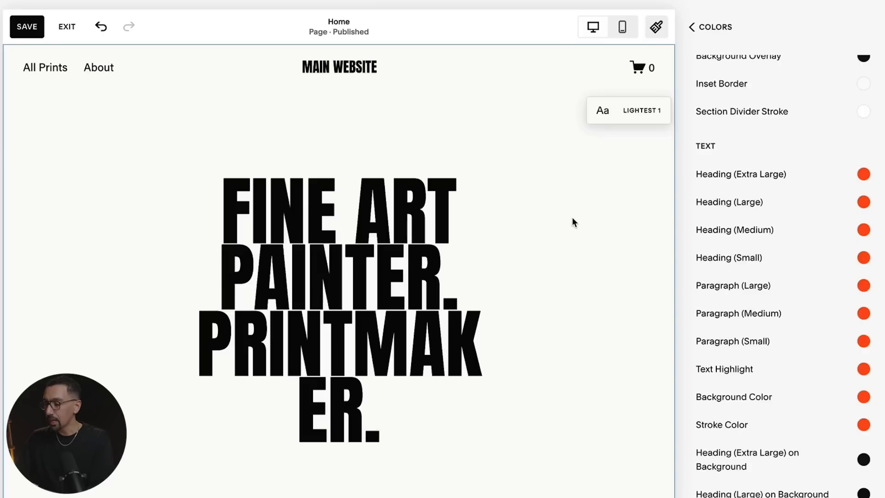
- Return from the color themes to Site Styles in both Main Website and Second Website, and open the Buttons settings
click(706, 31)
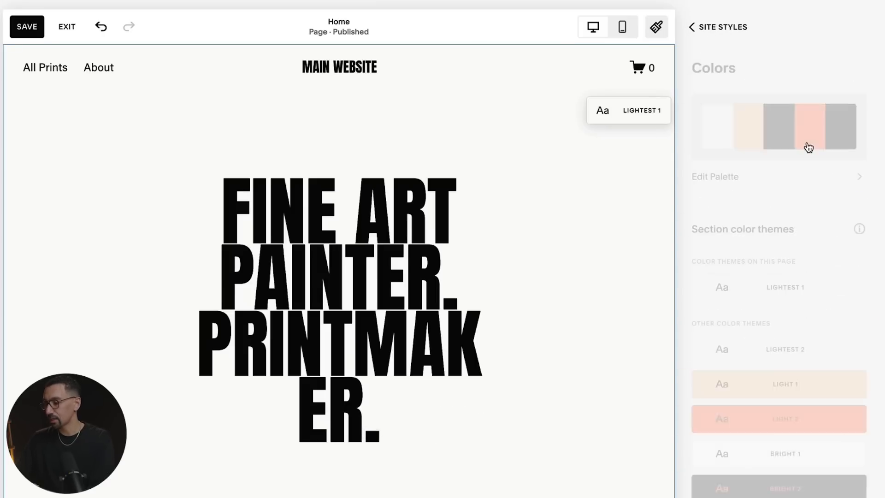
click(725, 28)
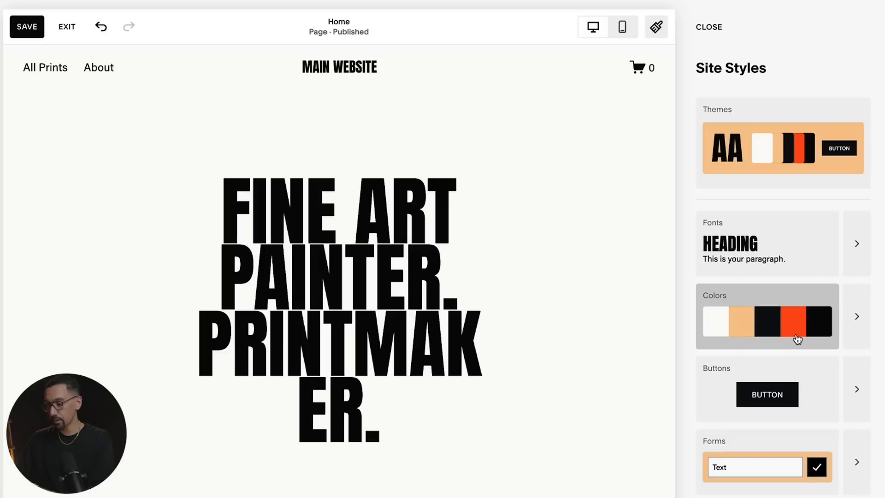
mouse_move(812, 382)
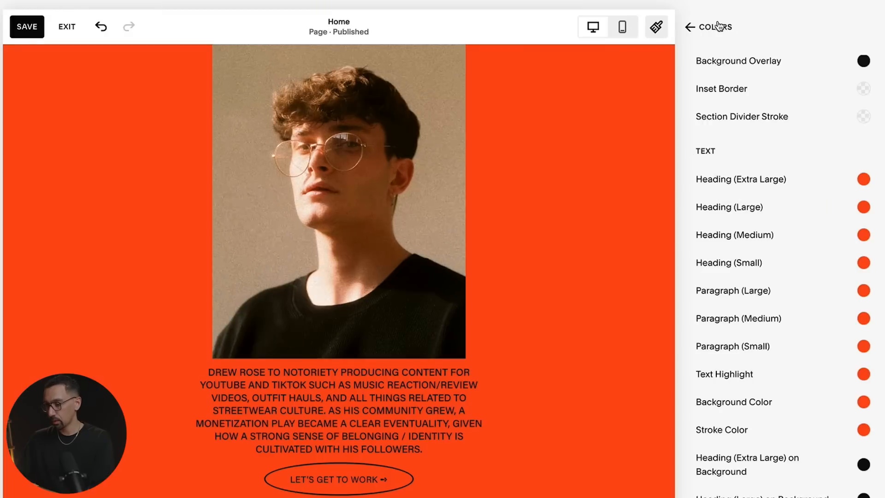
click(717, 26)
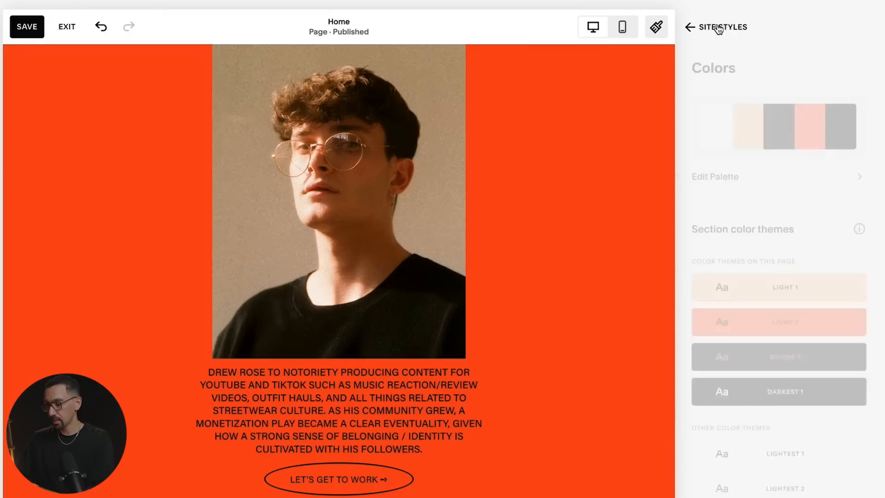
click(712, 26)
click(869, 374)
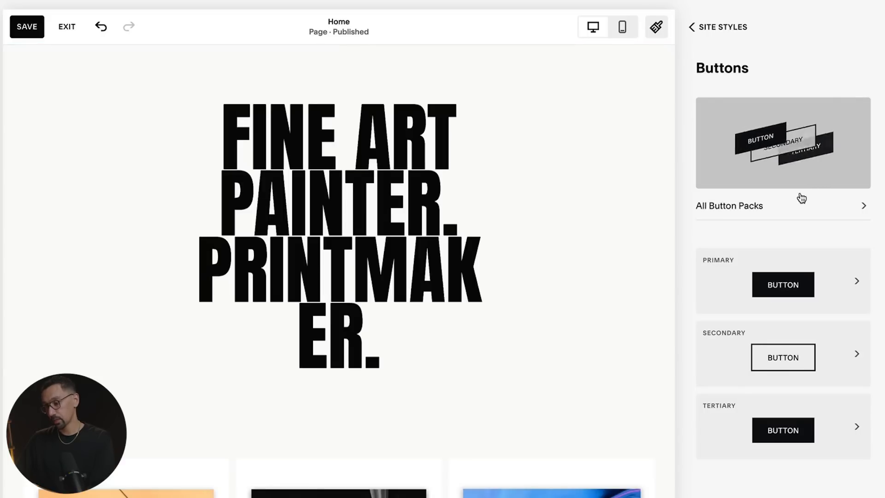
- Apply the button pack with outlined oval primary and secondary buttons and an underlined tertiary button to Main Website
click(790, 207)
click(786, 214)
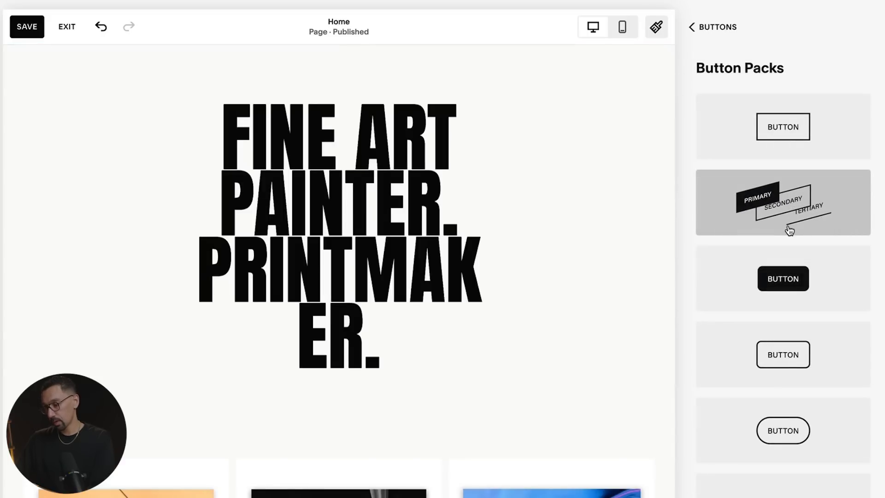
scroll(789, 231, down, 6)
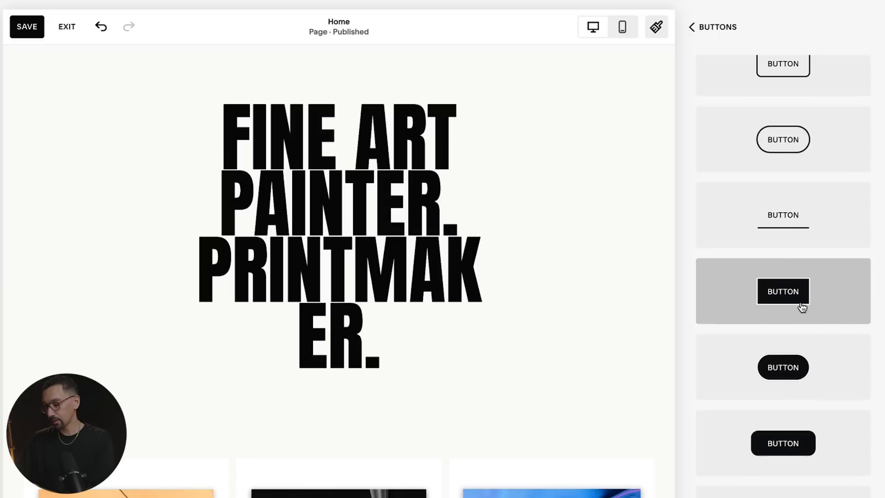
scroll(803, 307, down, 8)
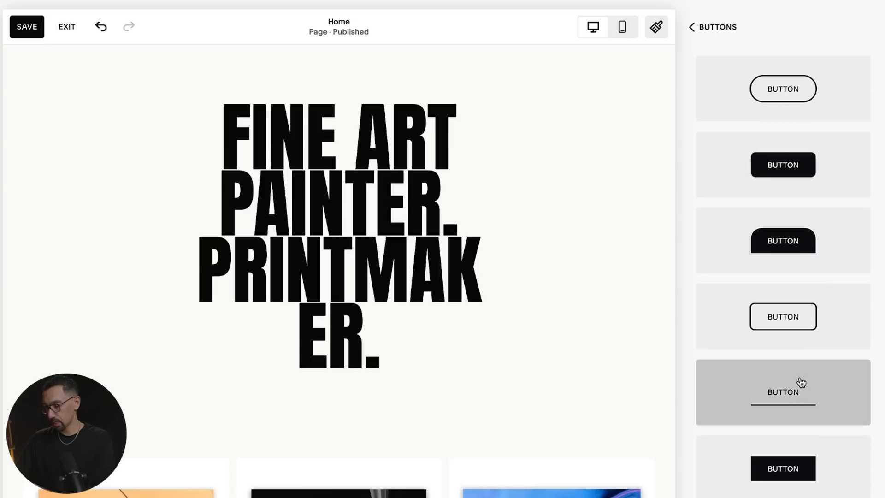
scroll(802, 382, down, 8)
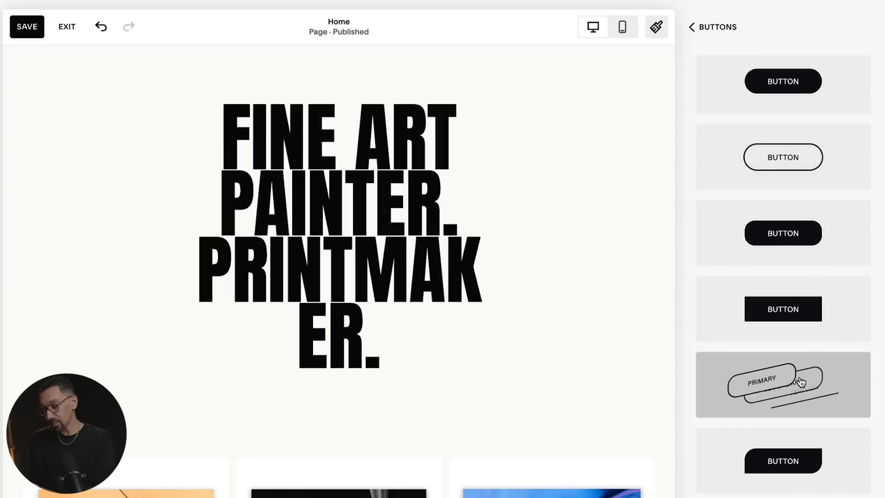
scroll(801, 382, down, 8)
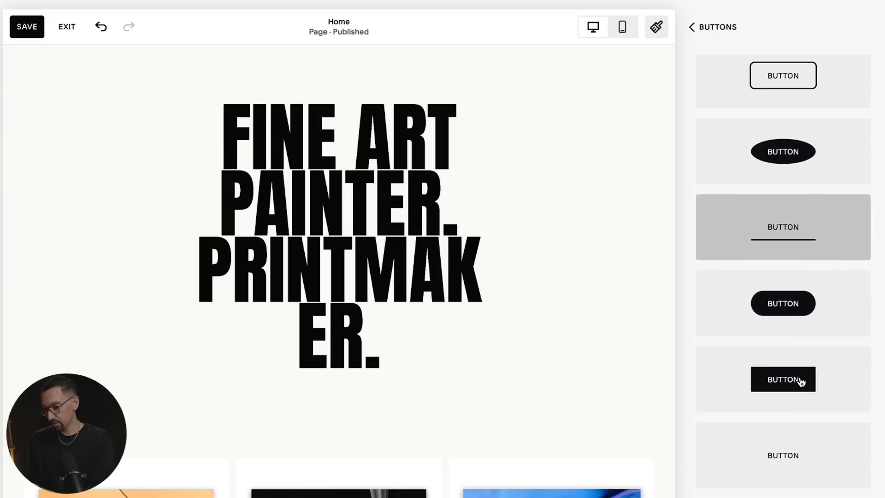
scroll(801, 382, down, 5)
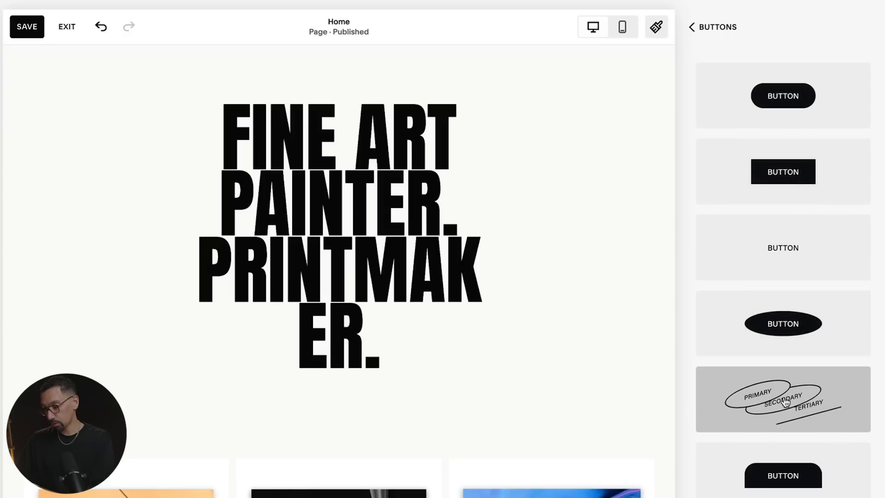
scroll(802, 401, down, 3)
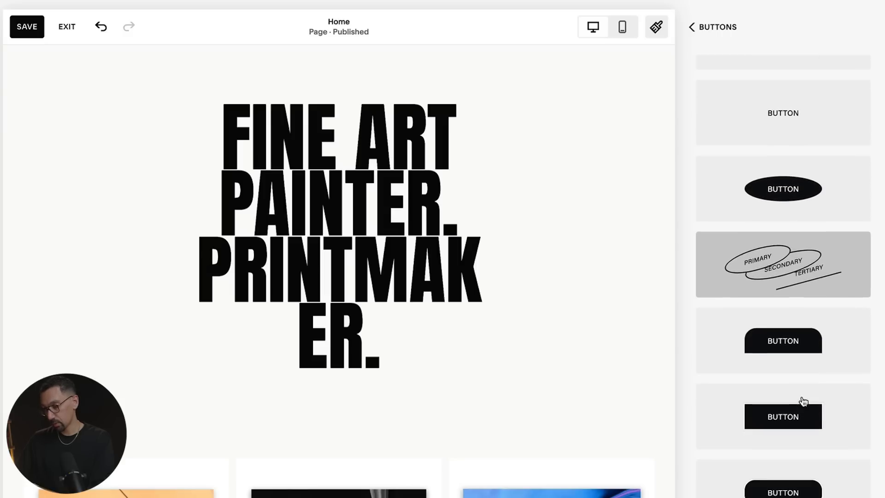
click(798, 281)
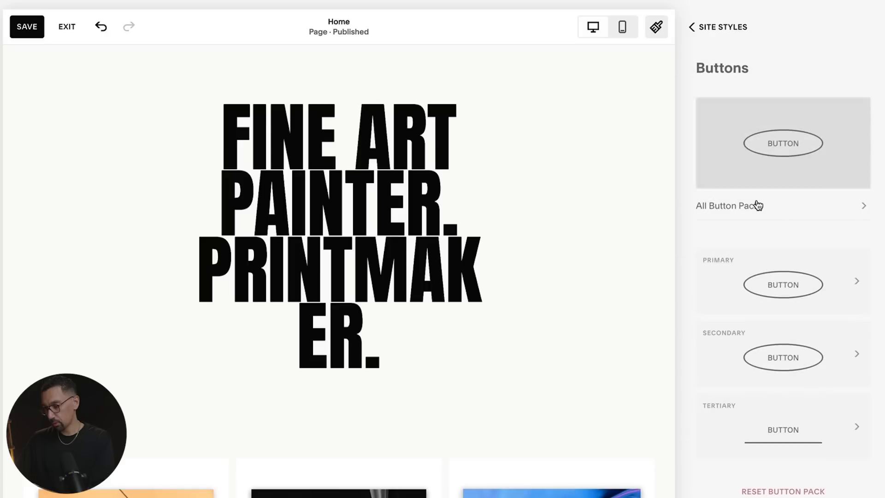
- Set the shape of Main Website's secondary and tertiary buttons to Square with no fill
click(817, 350)
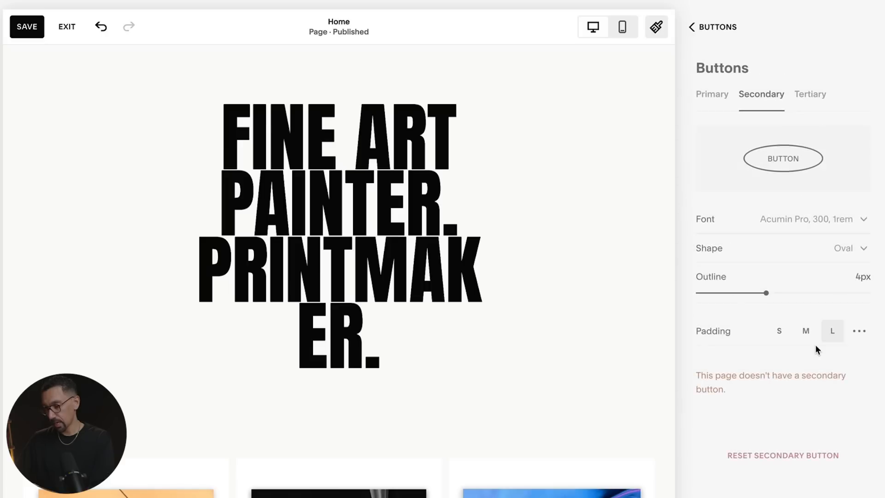
click(841, 249)
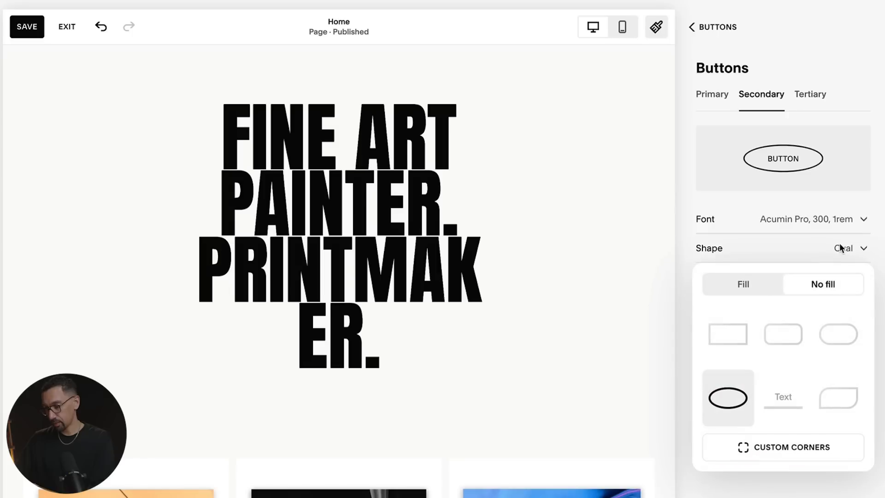
click(722, 345)
click(810, 94)
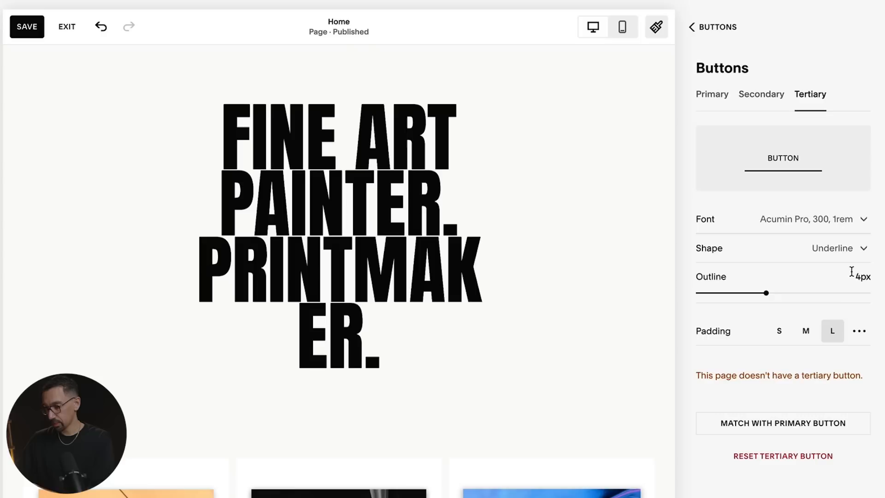
click(837, 251)
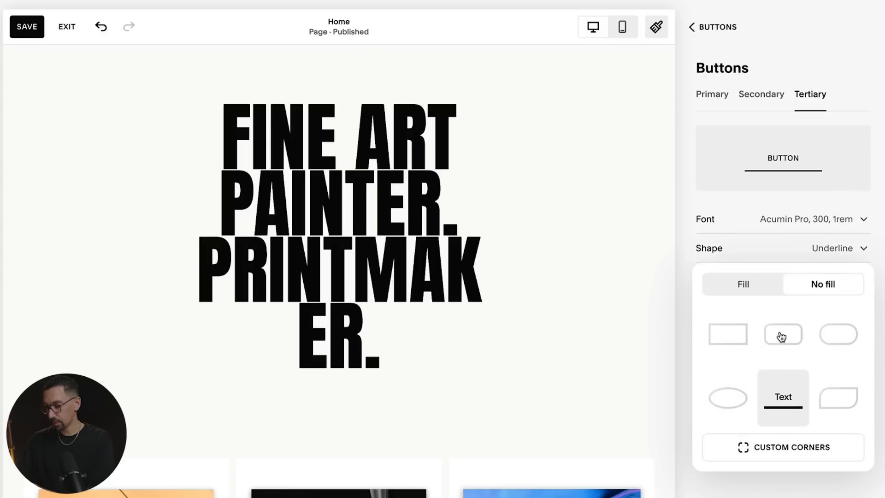
click(723, 335)
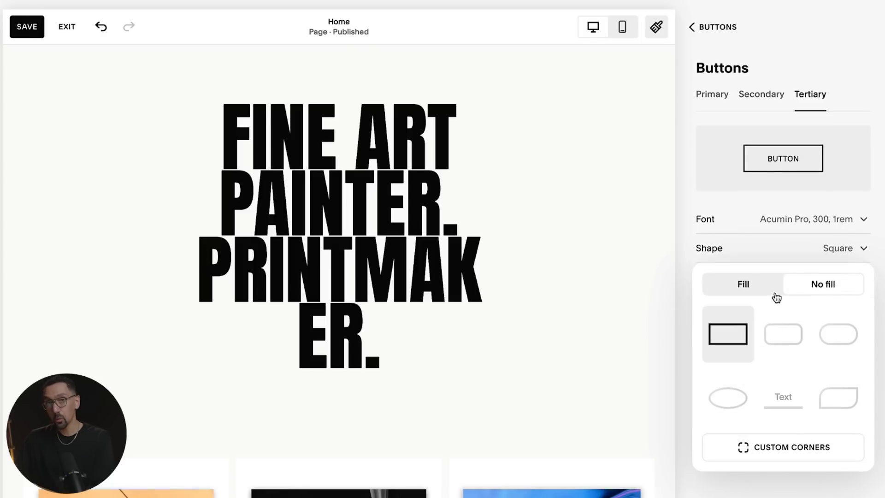
- Set Main Website's primary button padding to 1.2rem top and bottom and 2rem left and right, matching Second Website, and apply the style to all button types
click(794, 46)
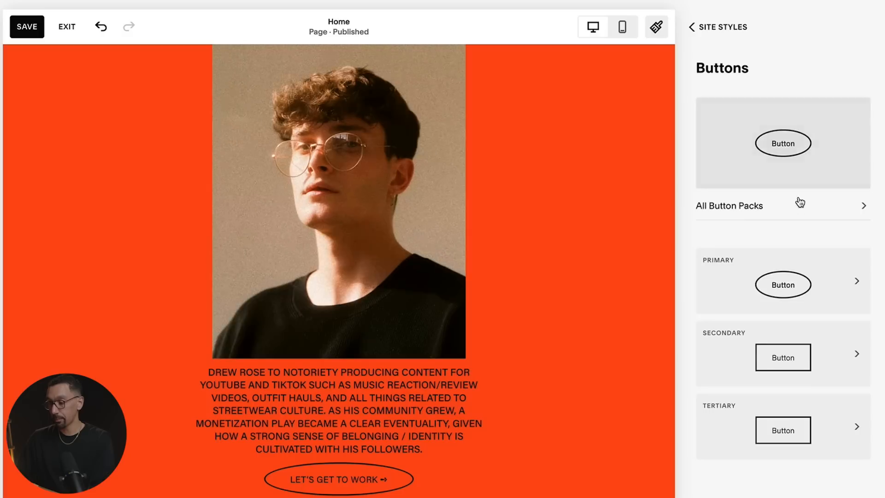
click(784, 289)
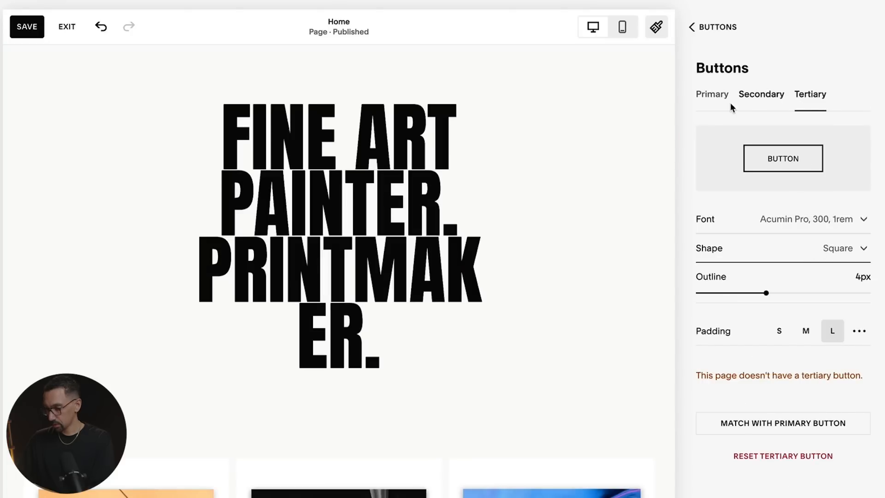
click(731, 106)
click(859, 332)
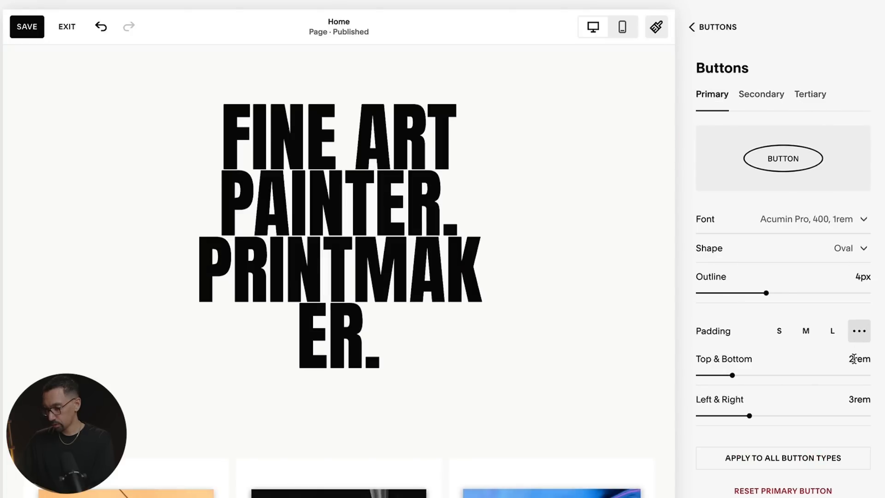
text(1.)
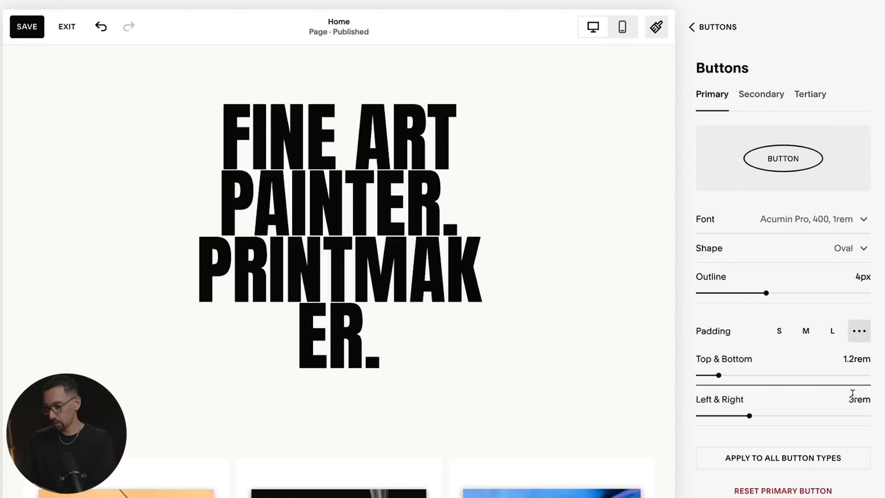
text(2)
click(822, 459)
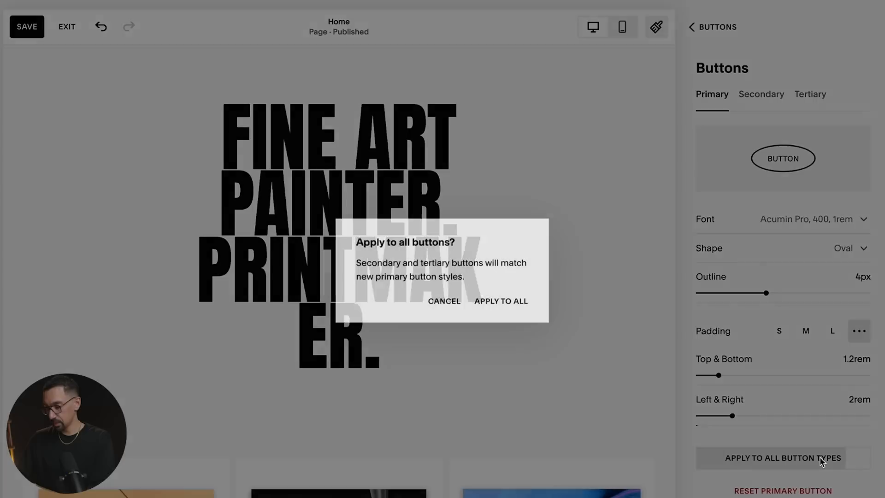
click(495, 304)
- Change the shape of Main Website's secondary and tertiary buttons to Square with no fill
click(767, 97)
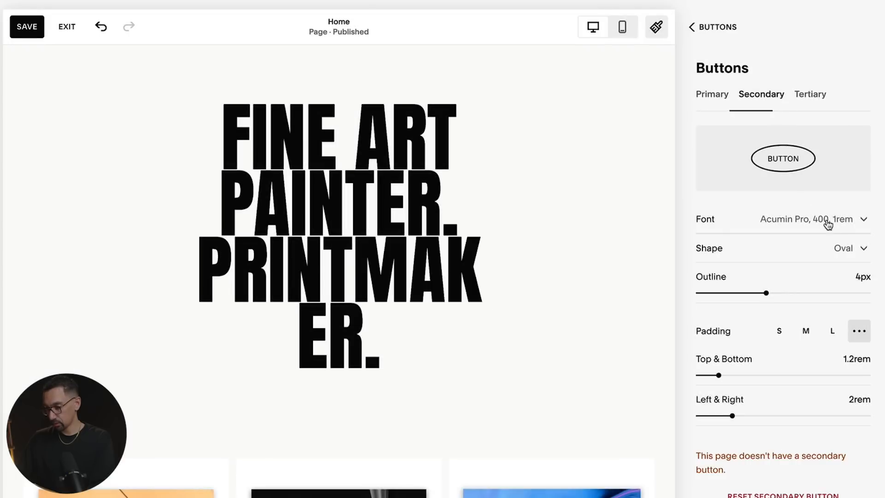
click(850, 248)
click(731, 336)
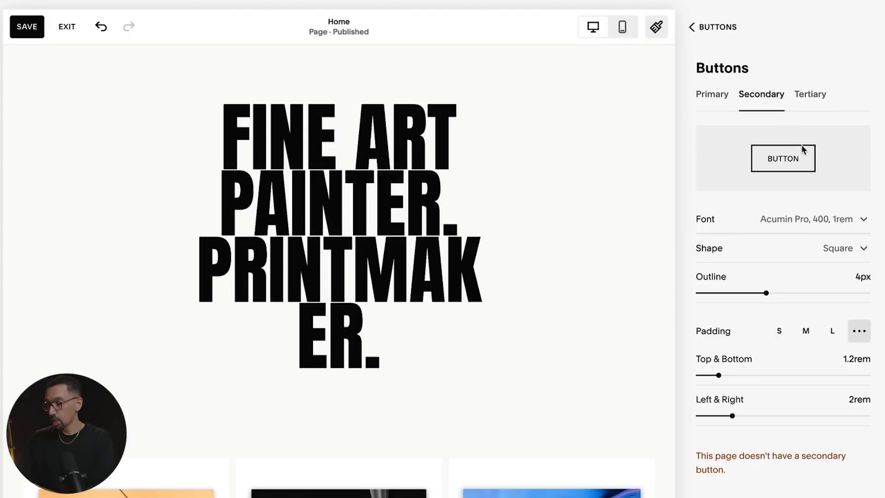
click(815, 98)
click(847, 249)
click(727, 334)
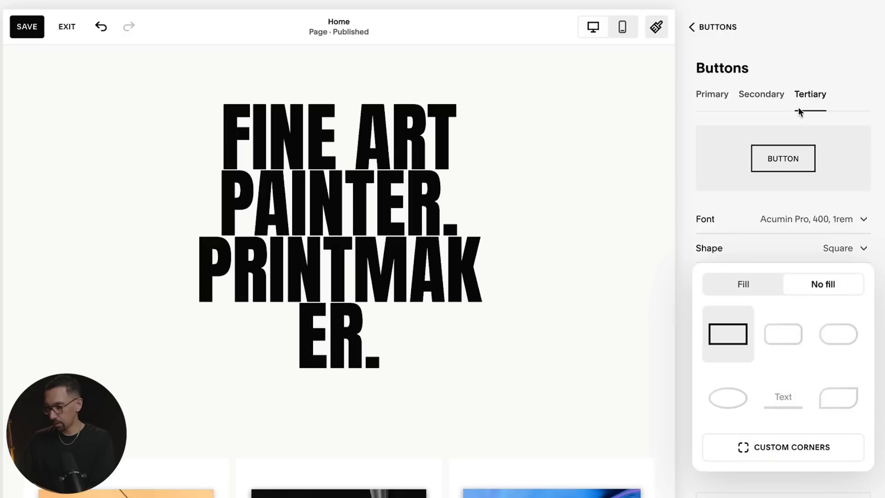
- Set the outline of Main Website's tertiary and secondary buttons to 1px
scroll(516, 212, down, 20)
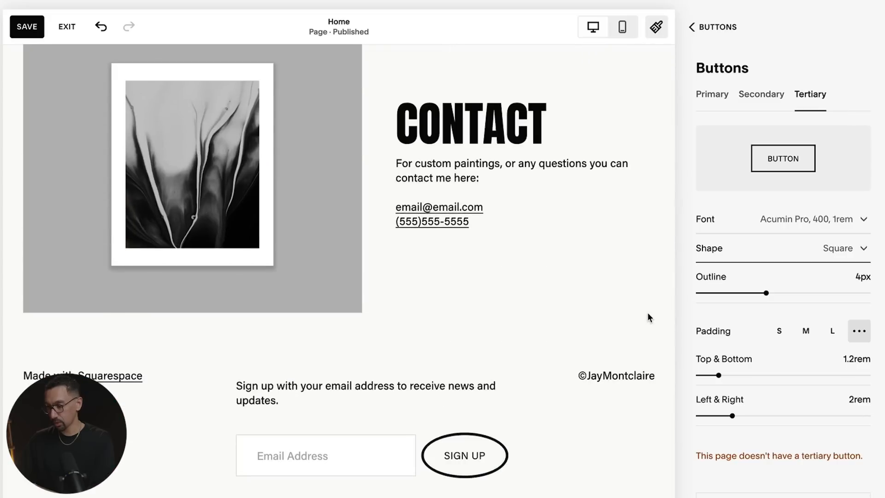
click(860, 277)
text(1)
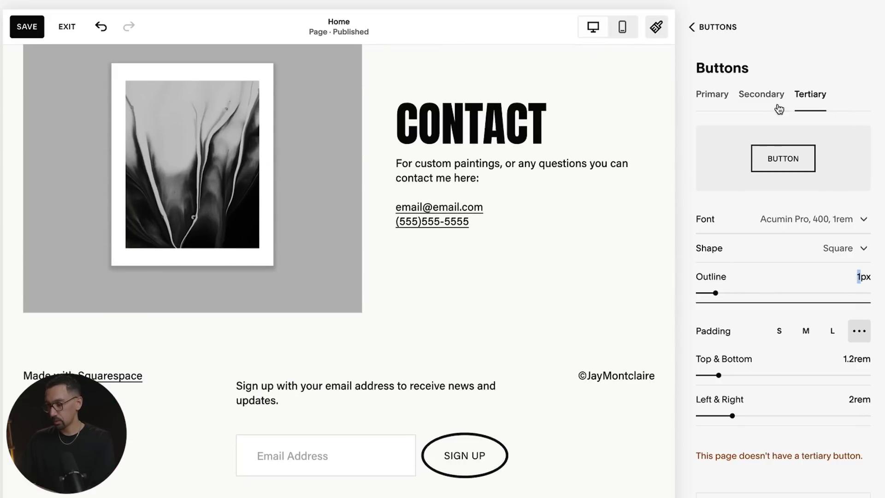
click(762, 94)
click(857, 277)
text(2)
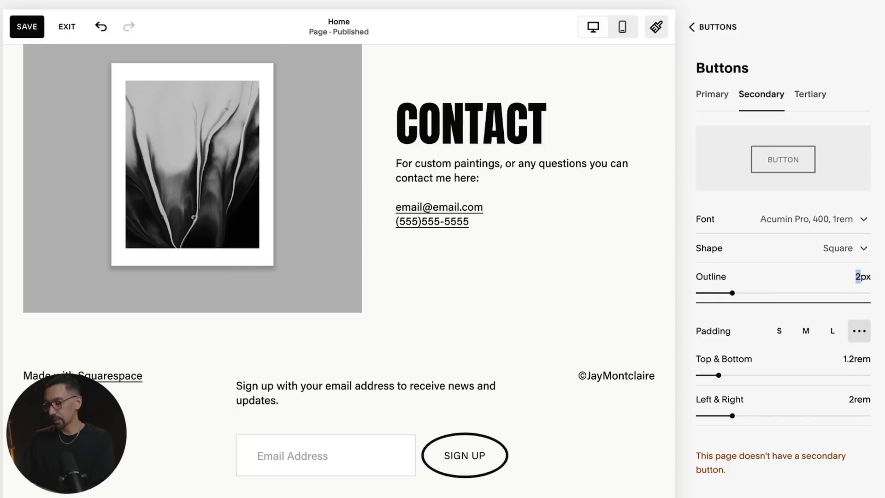
text(1)
- Set the outline of Main Website's primary, secondary and tertiary buttons to 2px
click(714, 97)
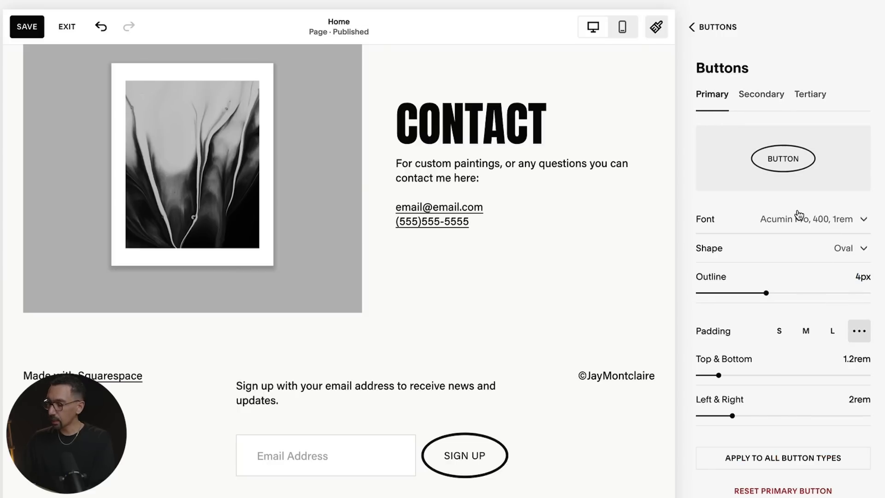
click(860, 277)
text(1)
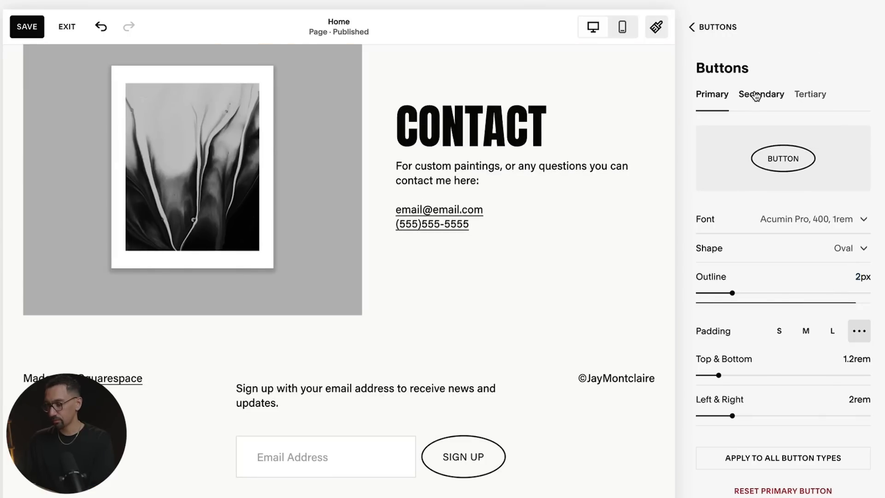
click(748, 93)
click(862, 276)
key(Up)
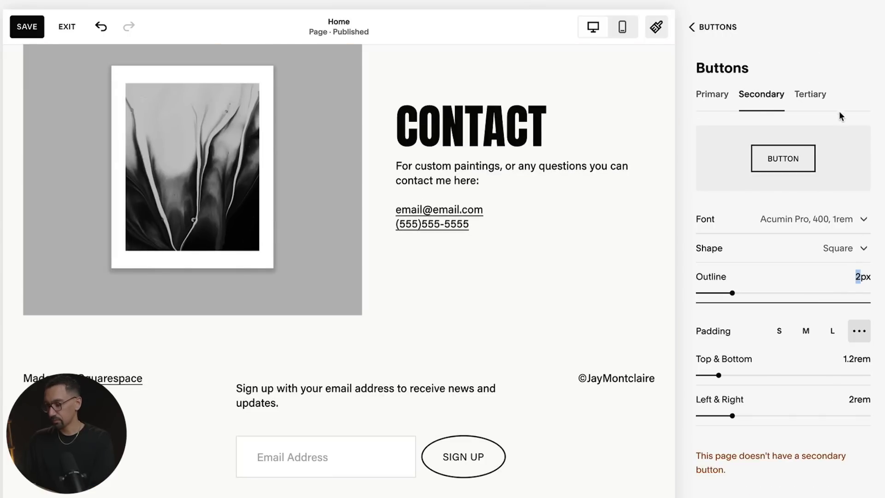
click(818, 97)
click(859, 276)
key(Up)
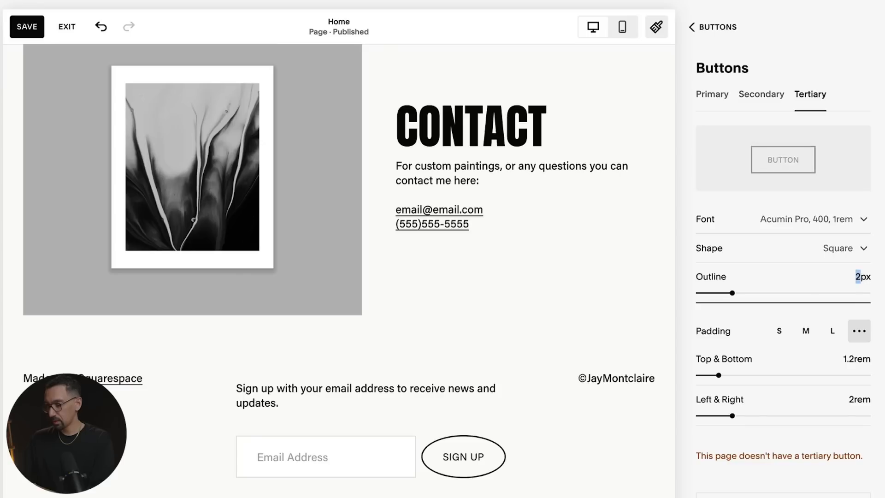
- Return to Main Website's Site Styles, look through the Forms settings and go back to Site Styles
click(716, 27)
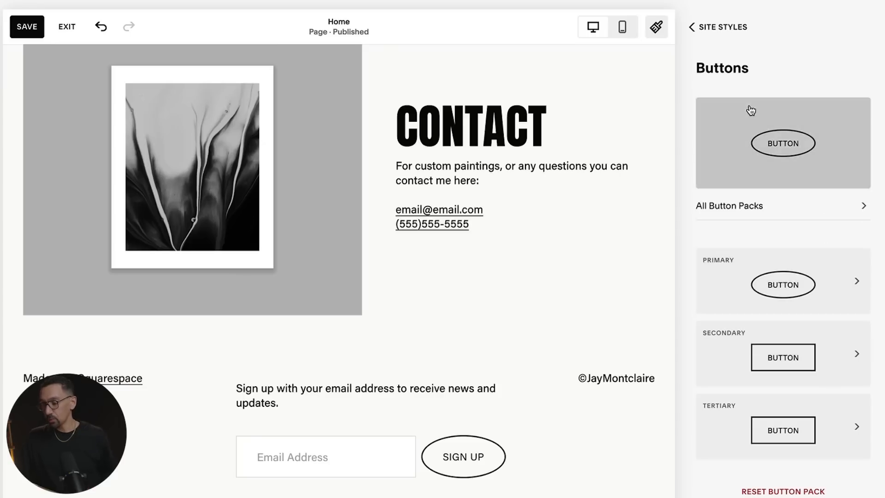
click(713, 29)
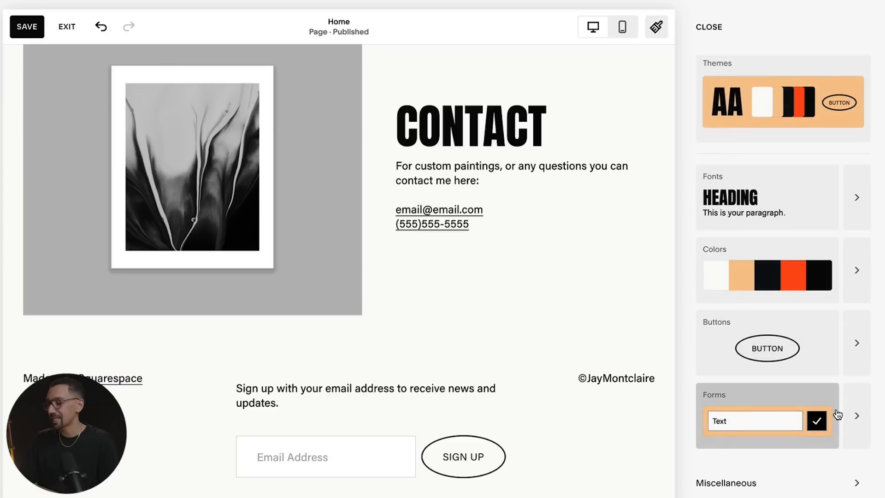
click(859, 411)
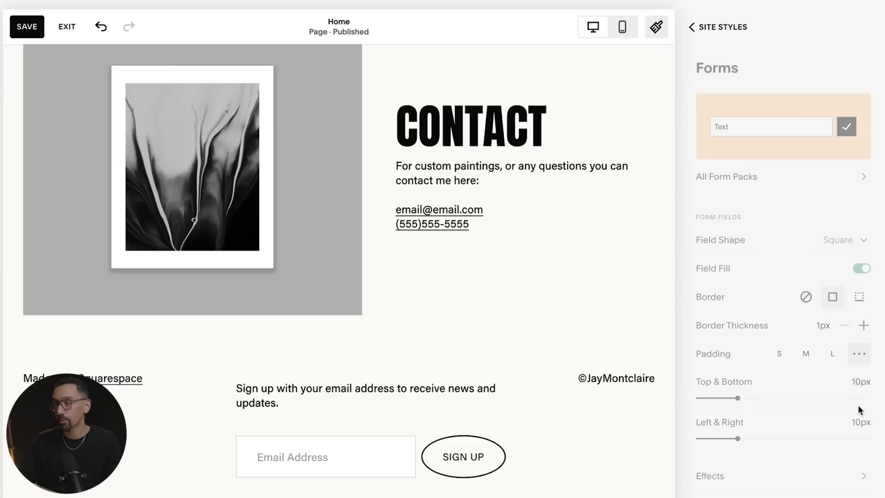
click(726, 27)
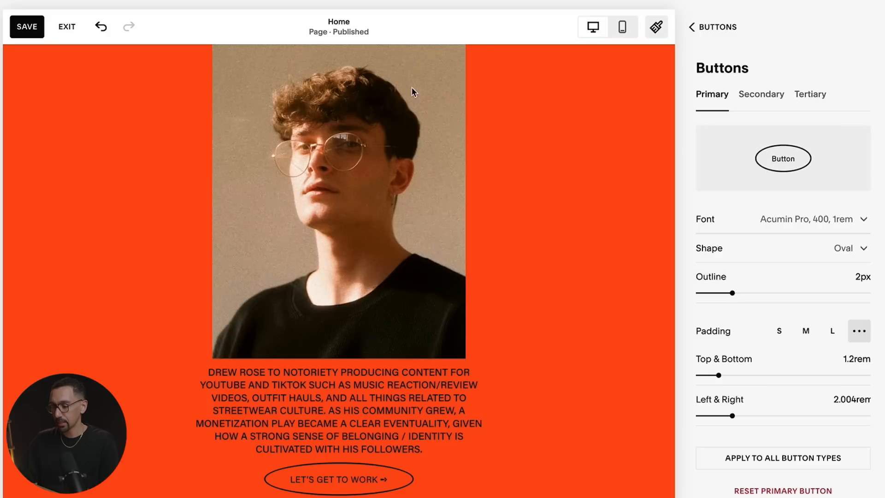
- Switch to Second Website and exit its page editor without saving the pending changes
scroll(401, 115, up, 20)
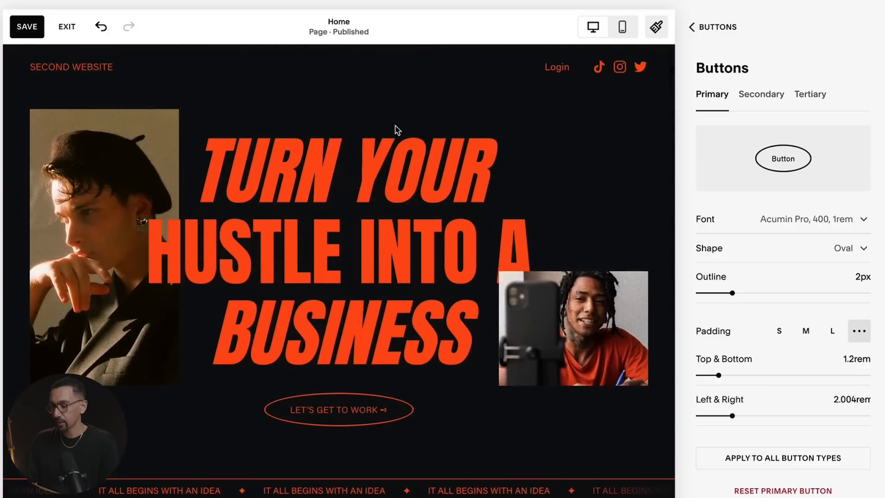
click(65, 28)
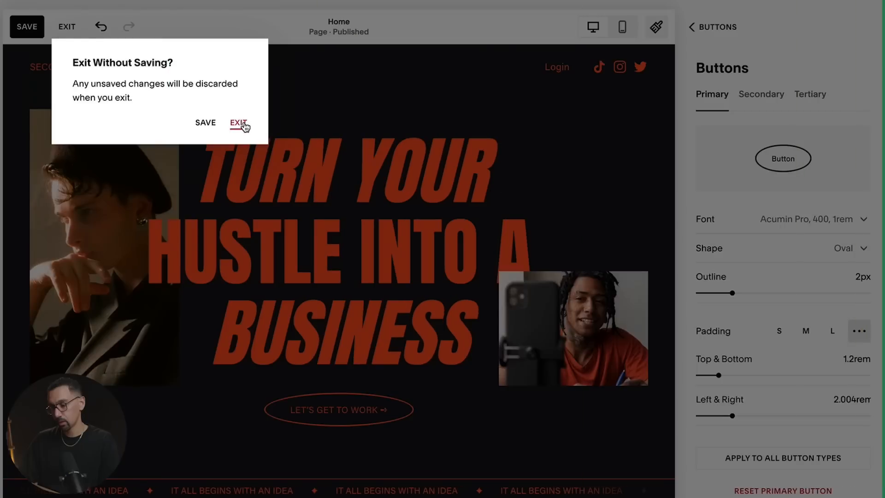
click(242, 125)
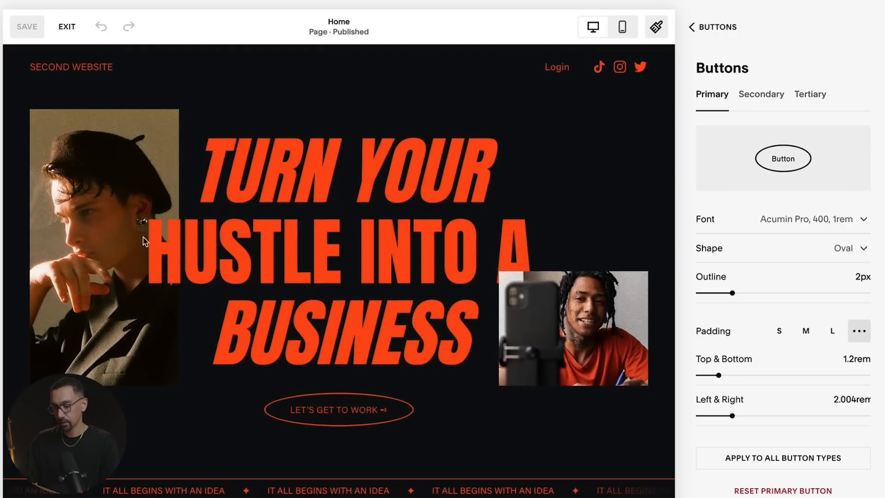
- Open the Animations settings under Miscellaneous in Second Website's Site Styles to check its animation style
scroll(292, 272, down, 8)
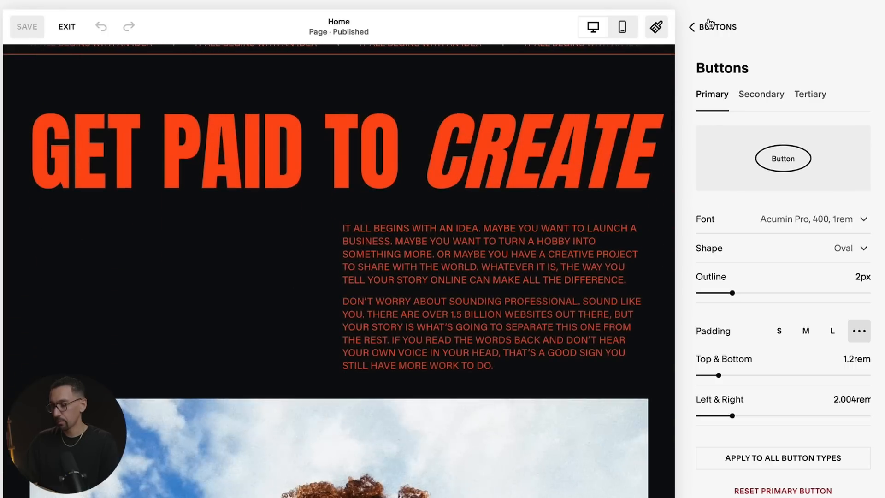
click(691, 27)
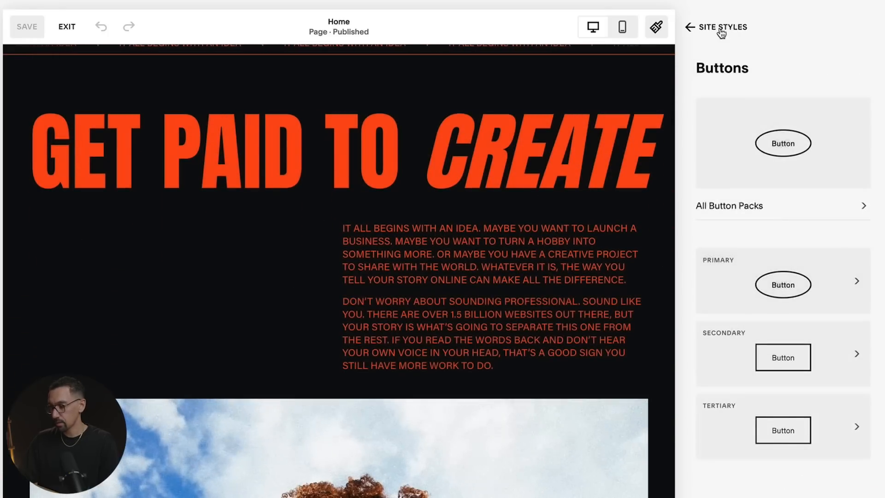
click(691, 27)
scroll(754, 423, down, 1)
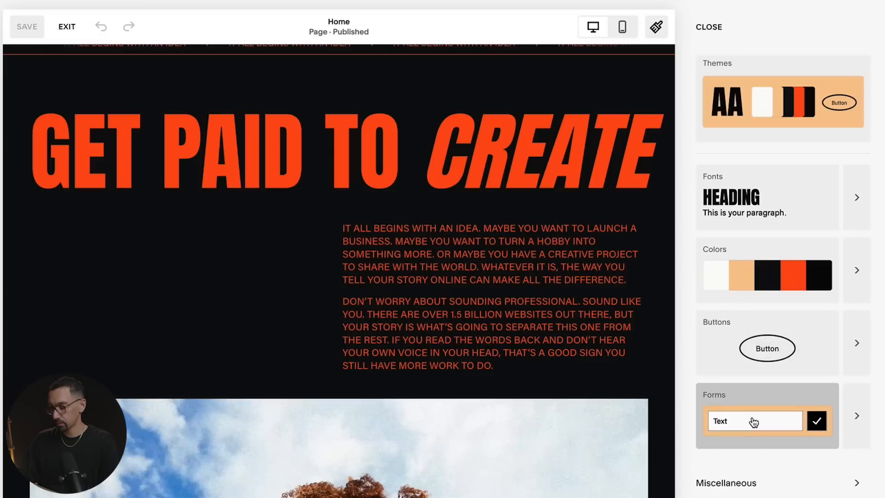
click(740, 484)
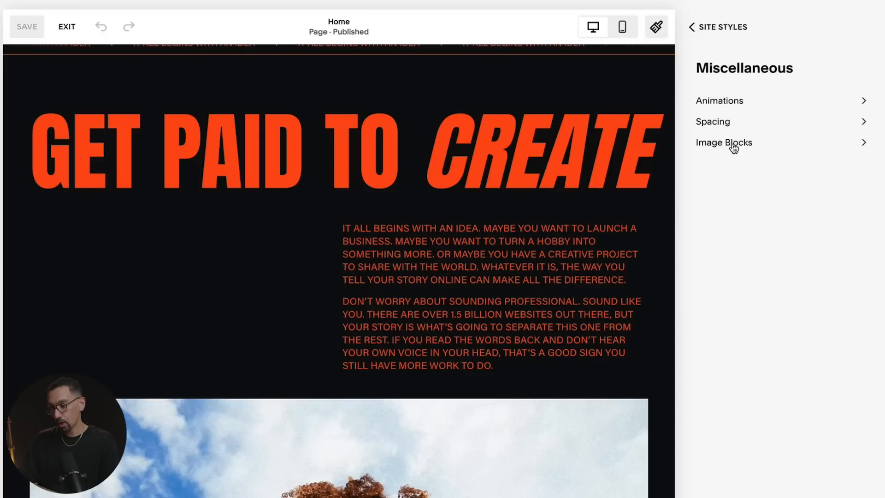
click(716, 100)
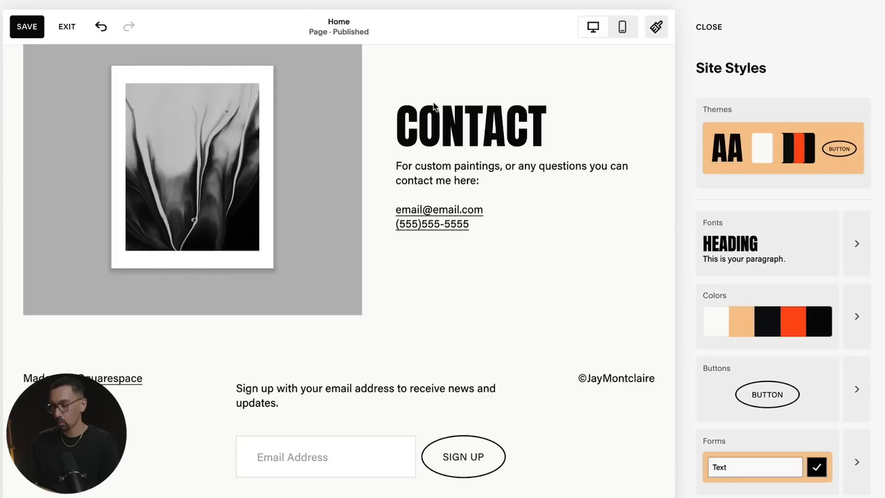
- Set Main Website's site animation style to Slide
scroll(761, 138, down, 2)
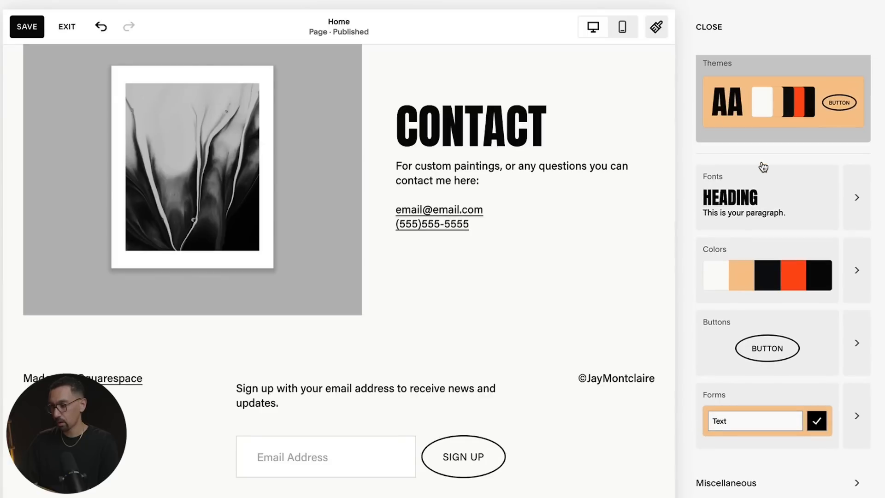
click(733, 479)
click(722, 99)
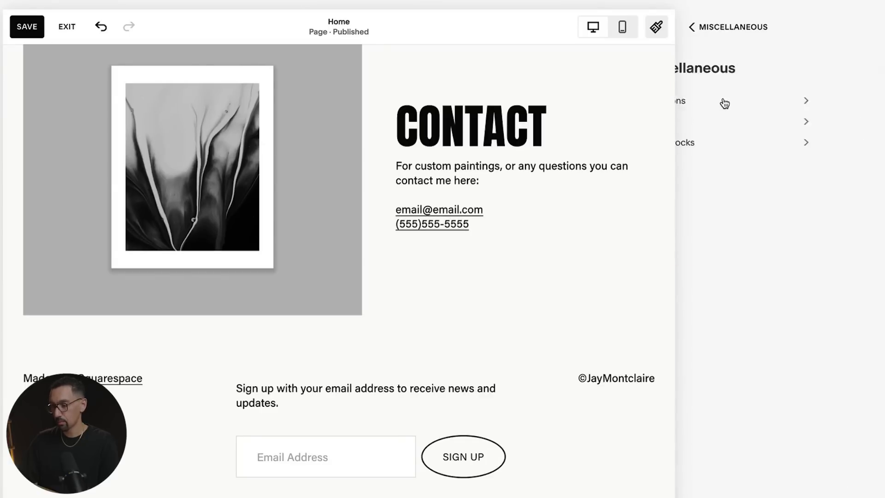
click(740, 260)
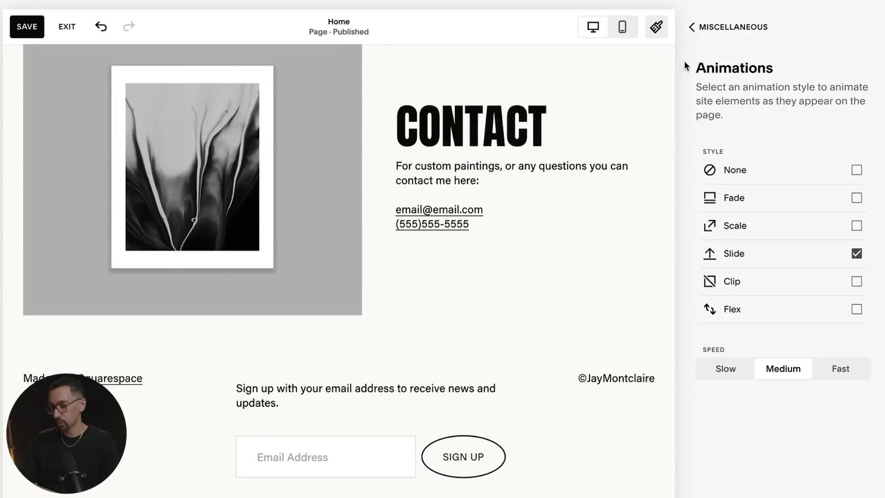
- Match Main Website's spacing to Second Website by setting the maximum page width to 2560px and the site margin to 4vw
click(721, 27)
click(719, 126)
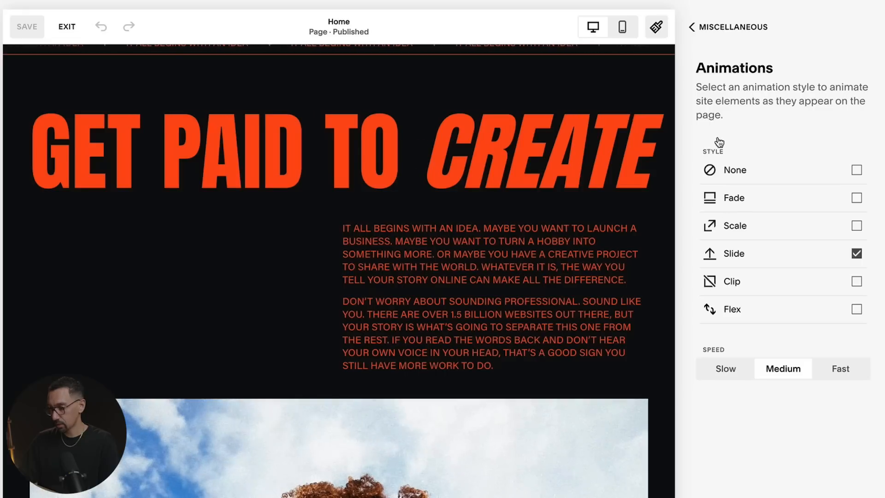
click(731, 27)
click(735, 121)
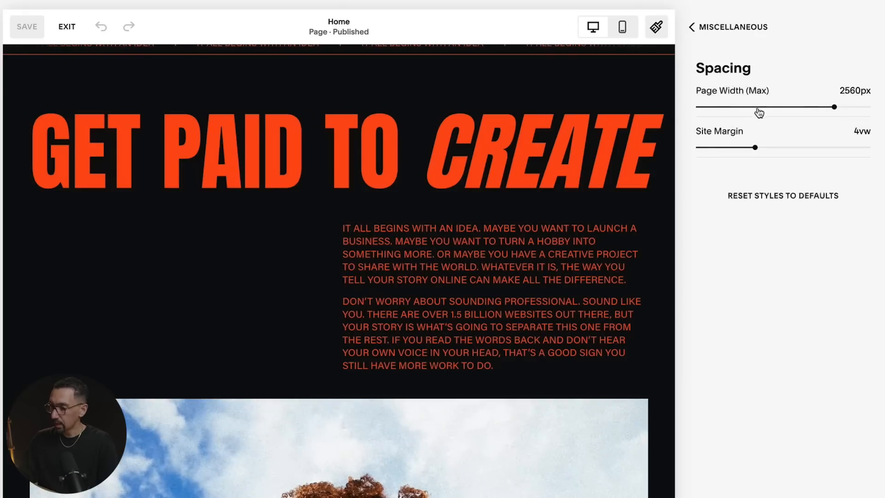
click(841, 91)
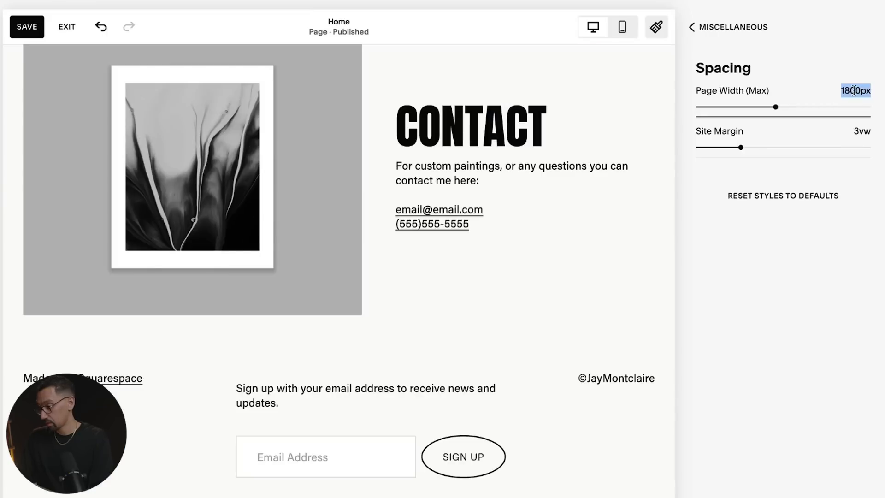
click(855, 91)
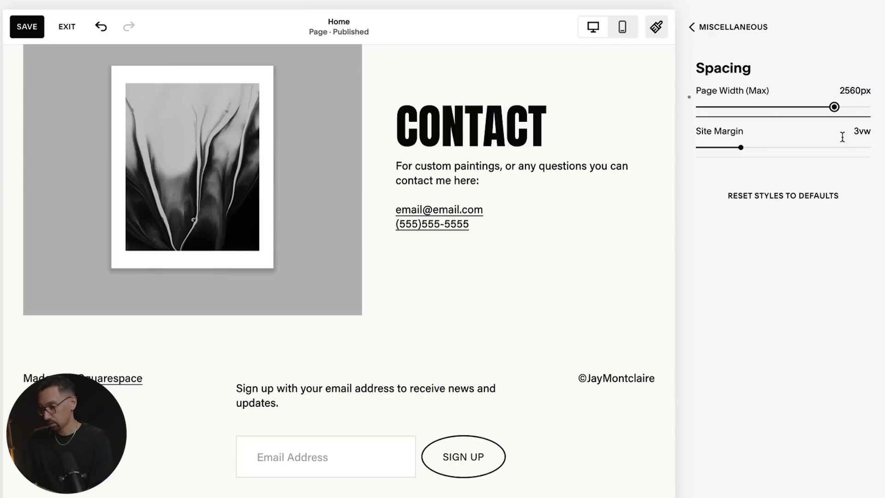
key(Up)
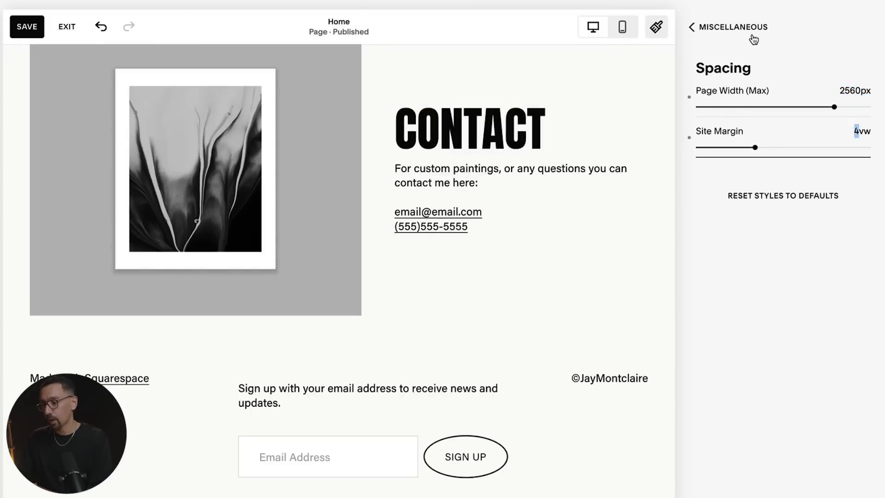
- Leave Main Website's spacing settings, close Site Styles and return to the start of the home page
click(727, 28)
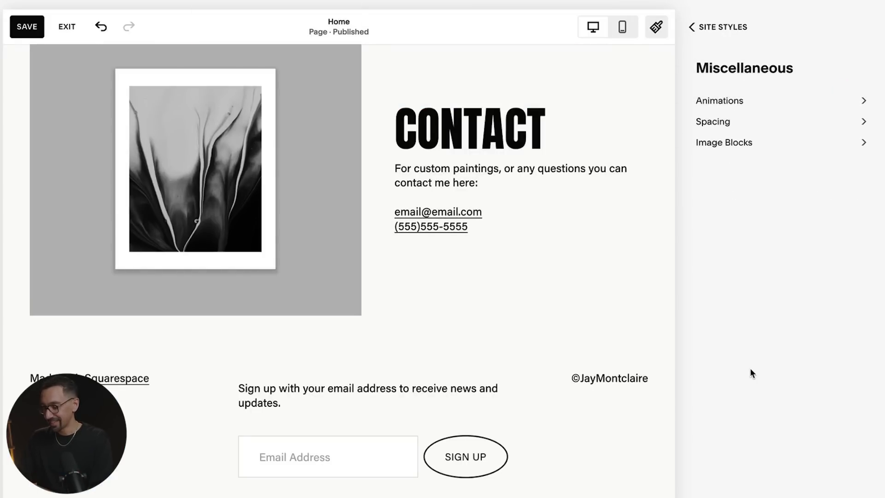
click(720, 24)
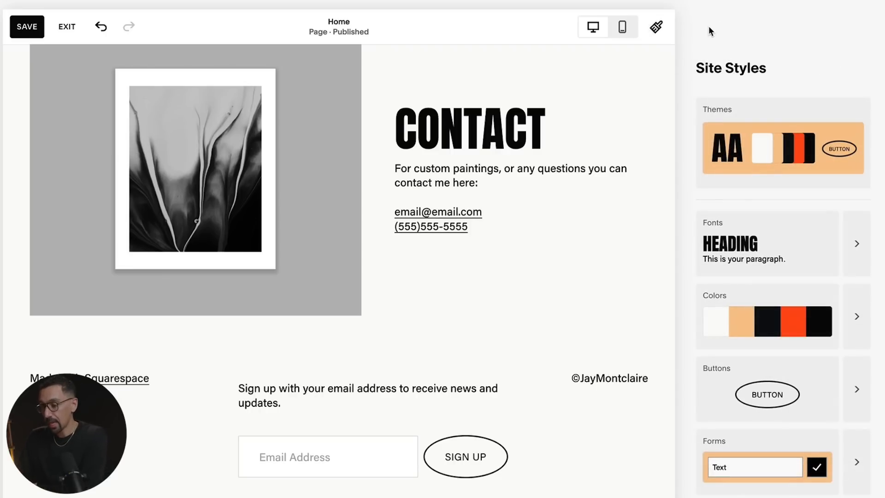
click(710, 31)
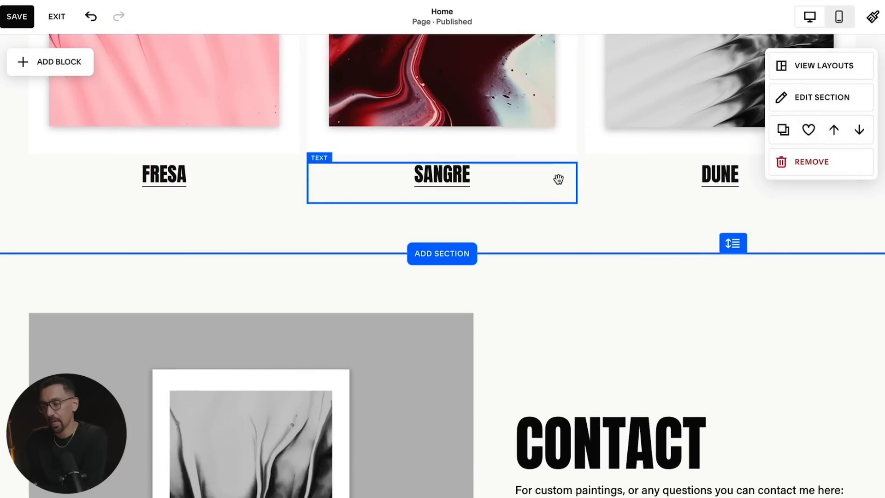
scroll(559, 179, up, 15)
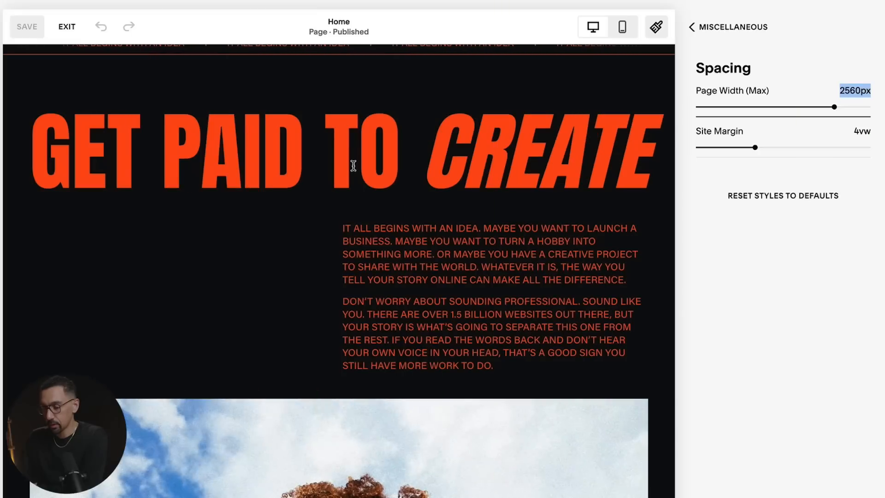
- On Second Website, close Site Styles, edit the home page and open the site header's design settings to check its layout
scroll(355, 166, up, 5)
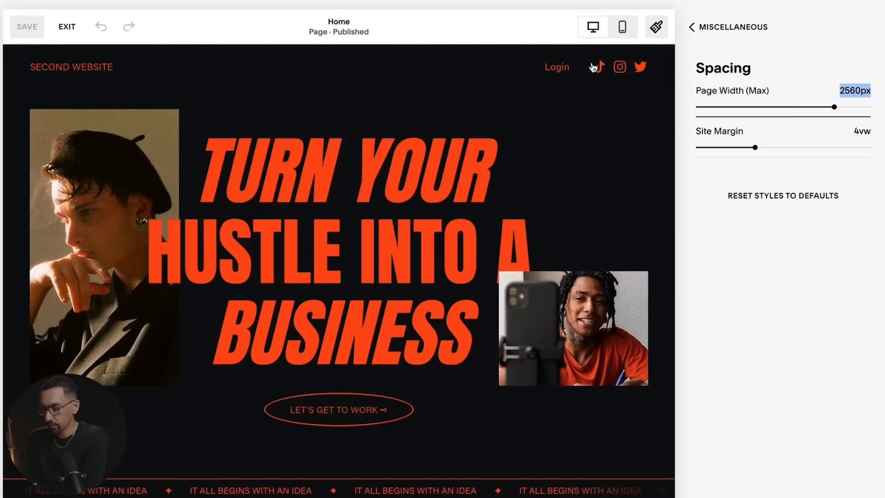
click(721, 28)
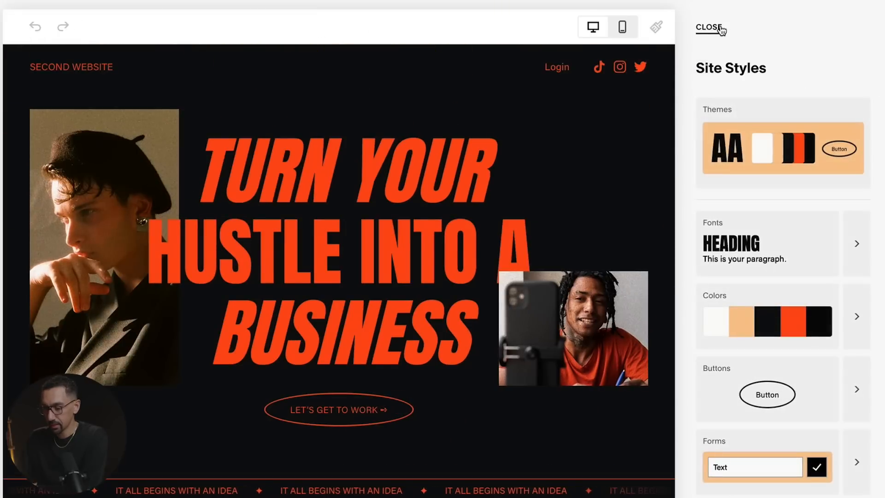
click(720, 28)
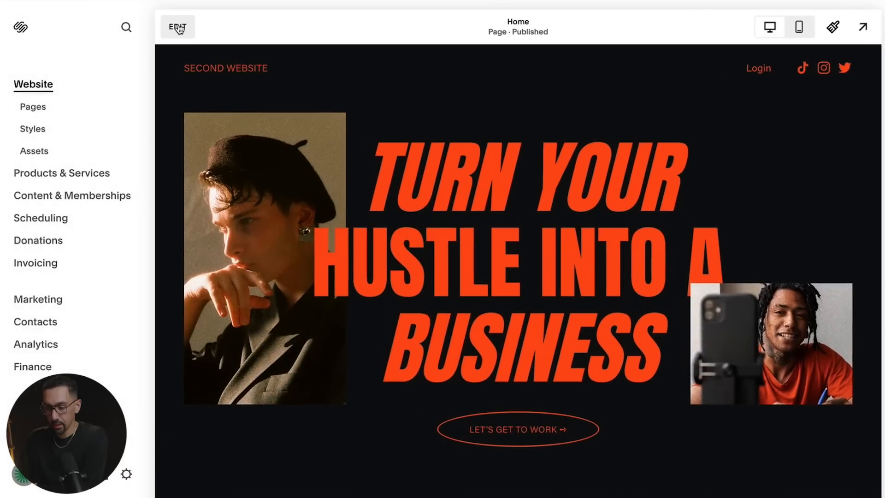
click(178, 27)
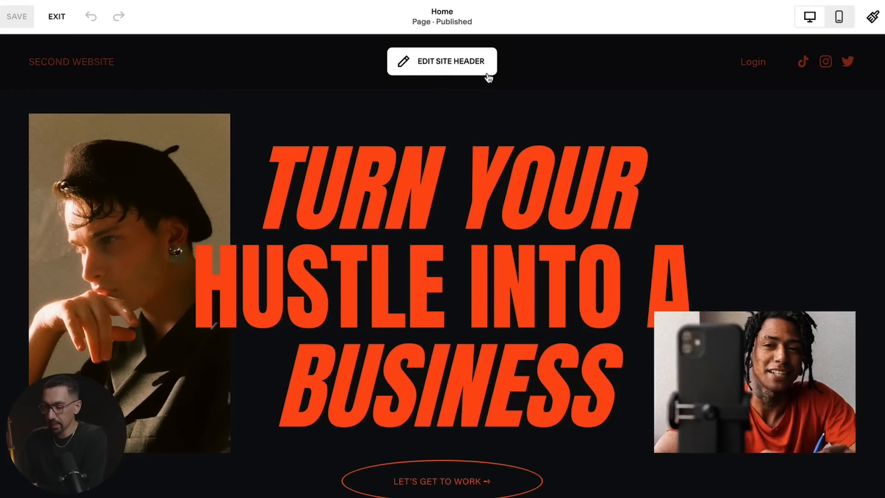
click(478, 70)
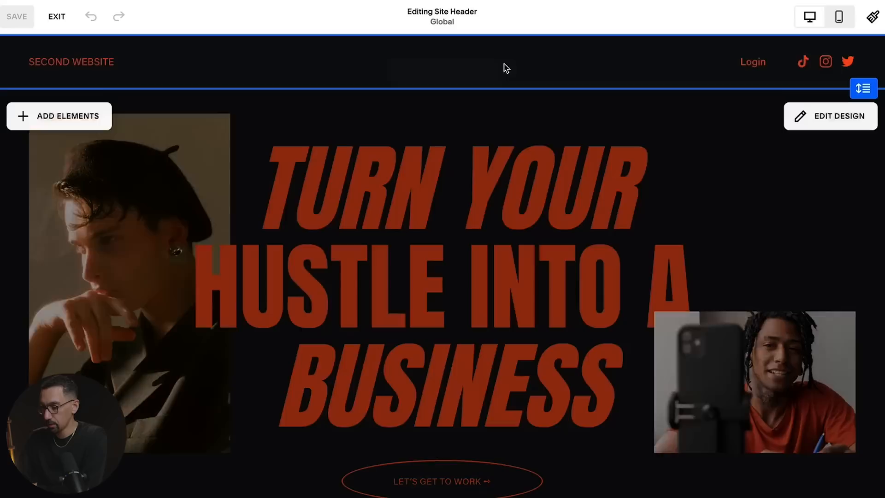
click(812, 110)
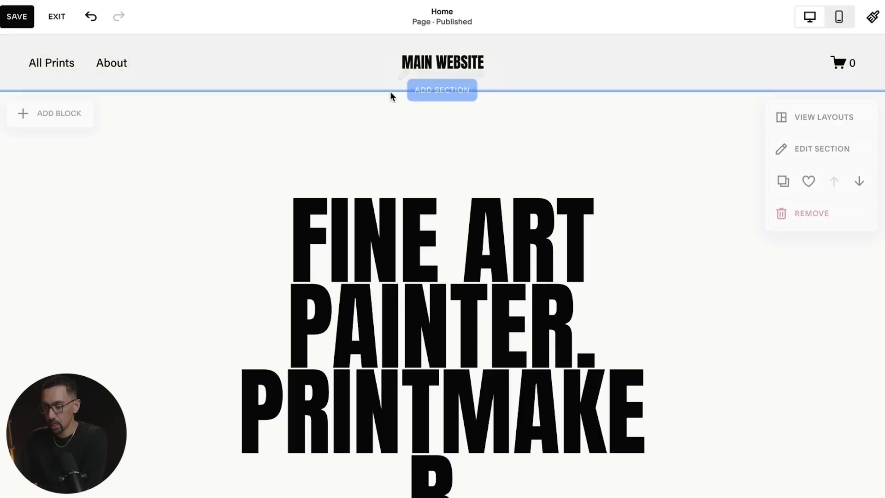
- Change Main Website's header layout to logo followed directly by the navigation links, with the action elements at the far end
click(443, 65)
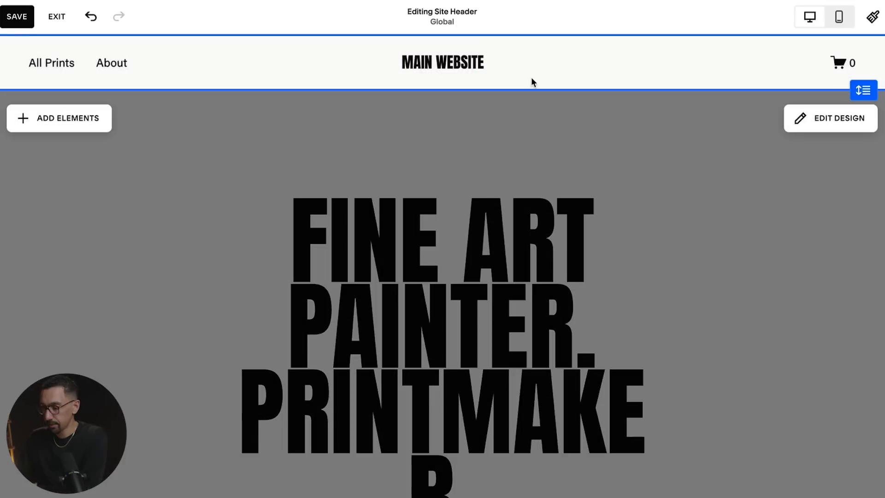
click(827, 117)
click(791, 209)
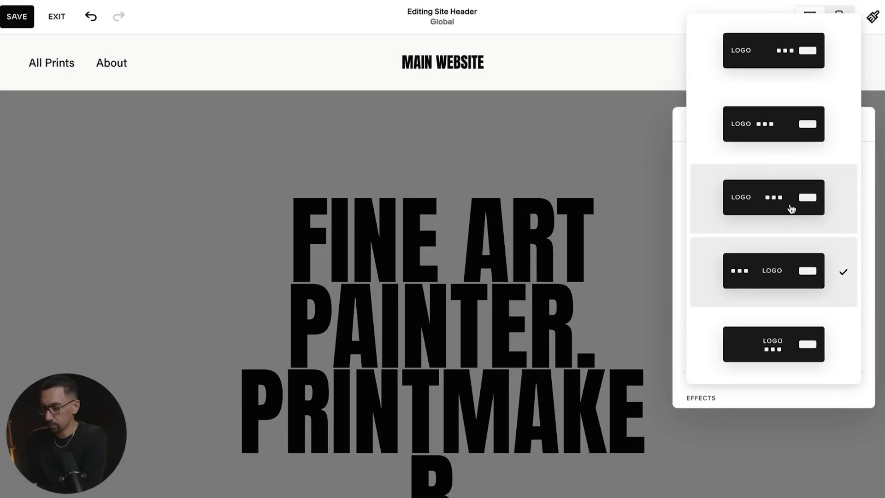
click(751, 127)
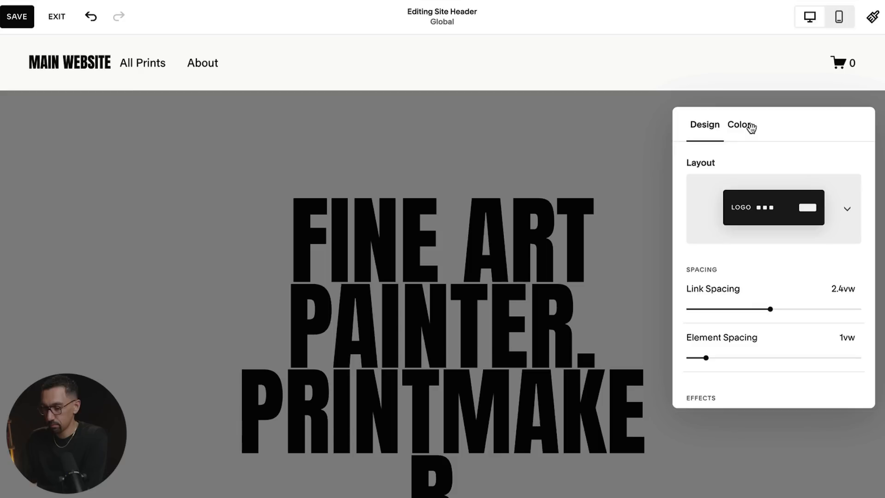
click(765, 210)
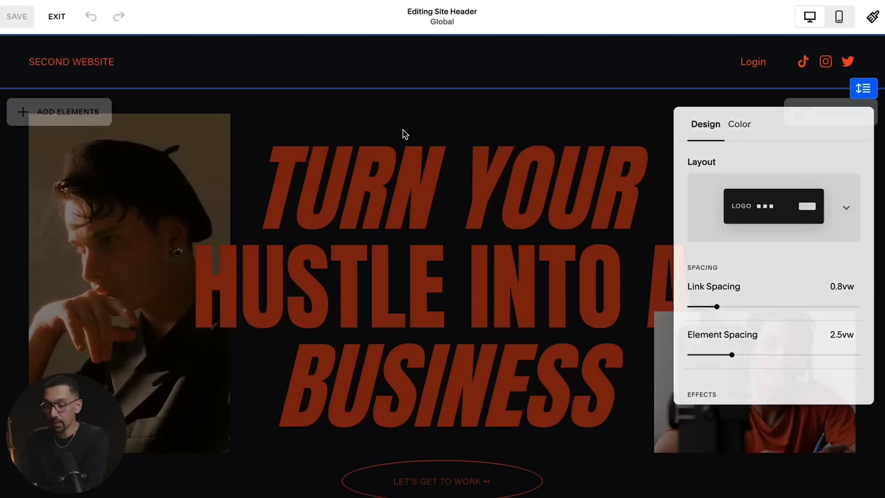
- On Second Website, close the header design settings and examine the site title's content and logo options
click(403, 131)
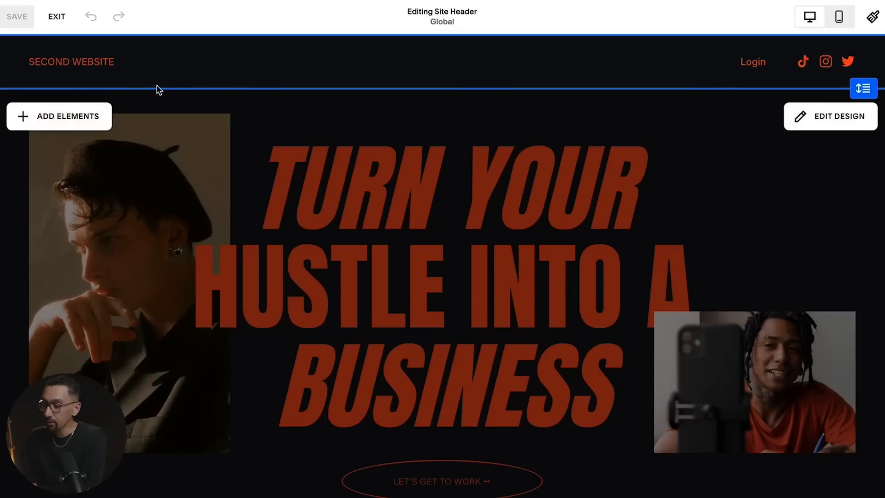
click(68, 63)
click(136, 64)
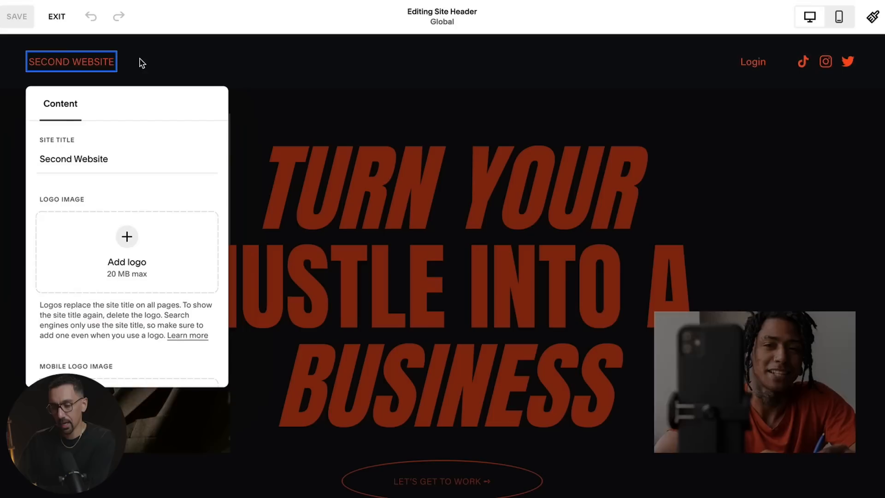
scroll(131, 153, down, 3)
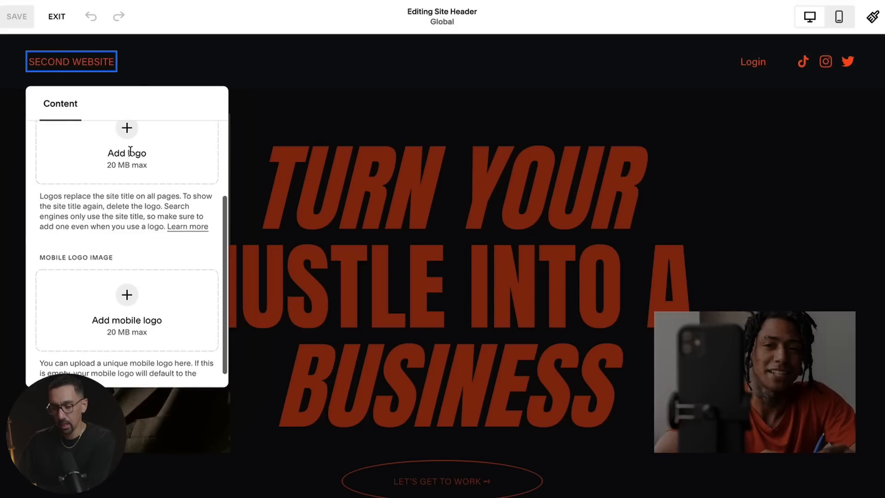
scroll(154, 180, up, 3)
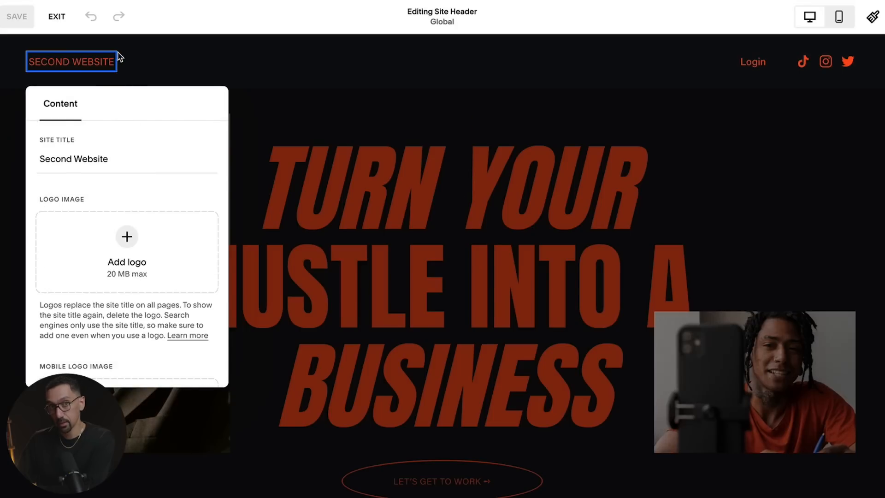
click(199, 71)
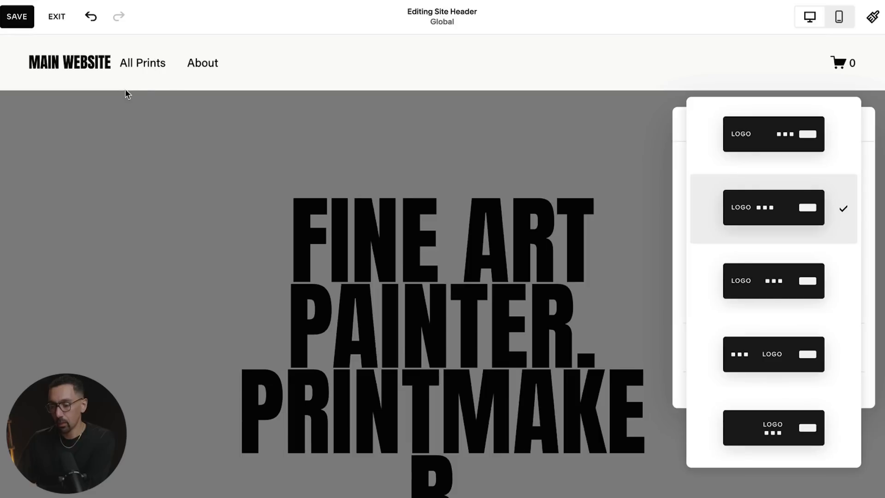
- Leave Main Website's header editing and open the Site Title settings under the font style assignments in Site Styles
click(154, 123)
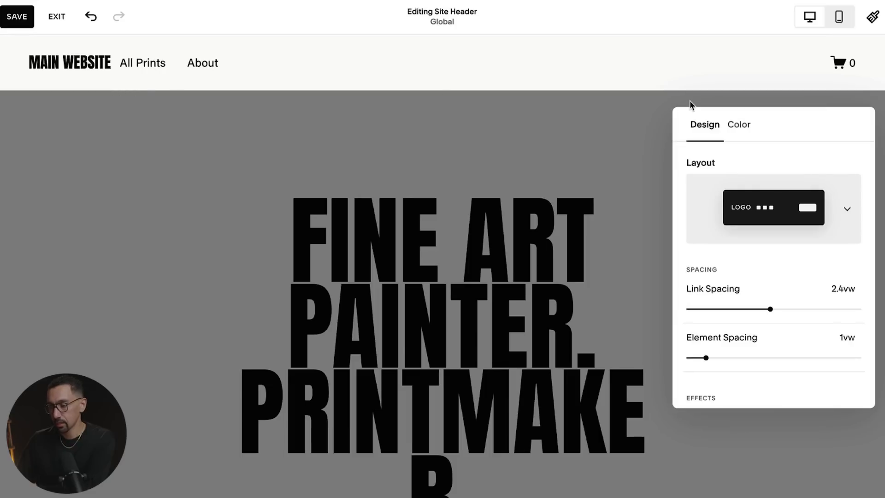
click(876, 19)
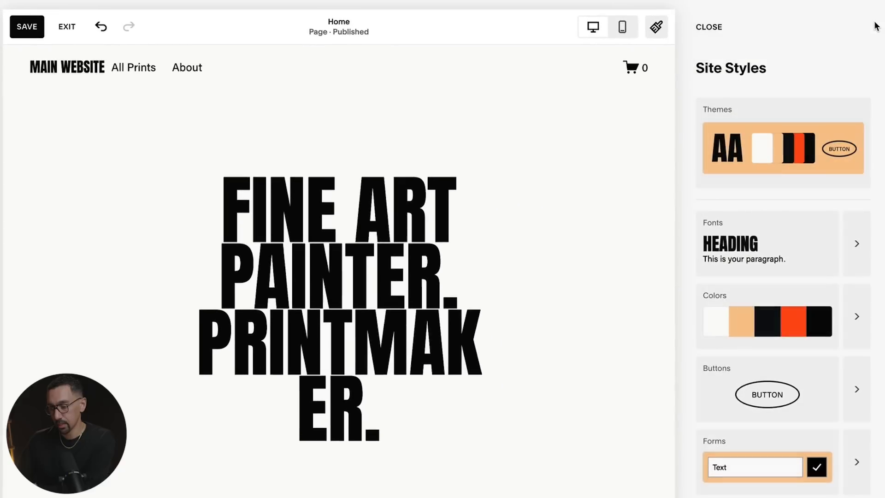
click(852, 231)
scroll(816, 300, down, 1)
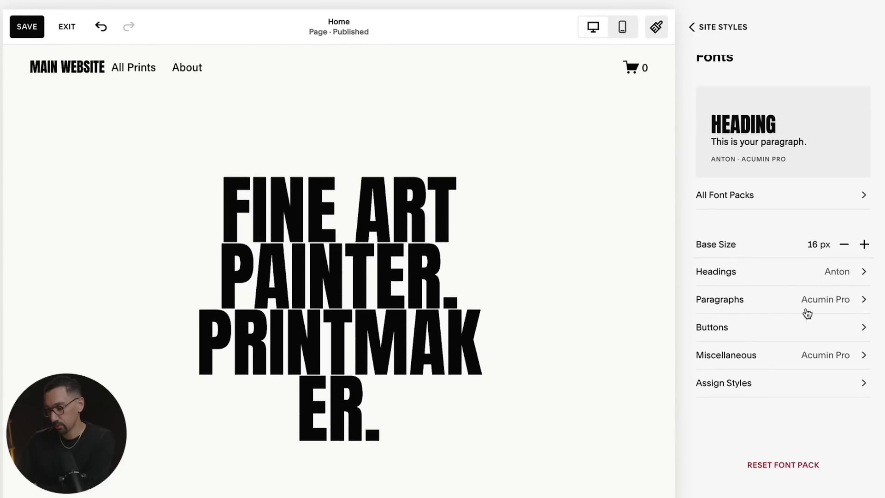
click(741, 384)
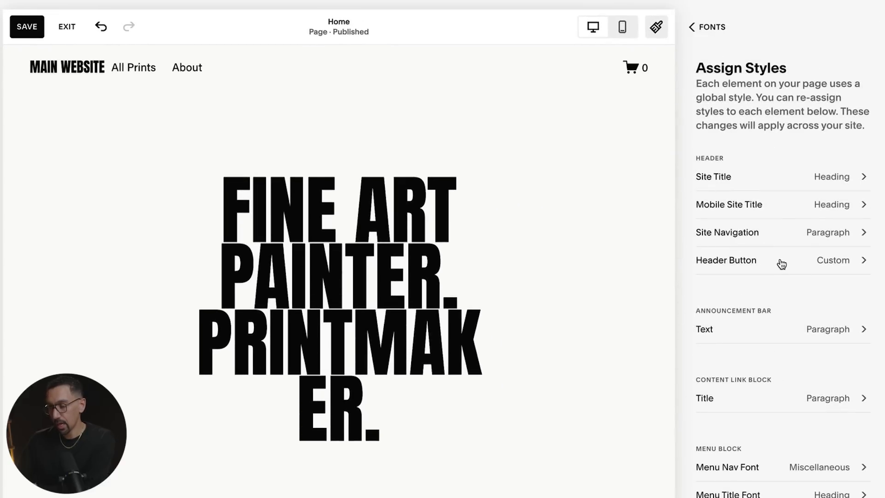
click(87, 81)
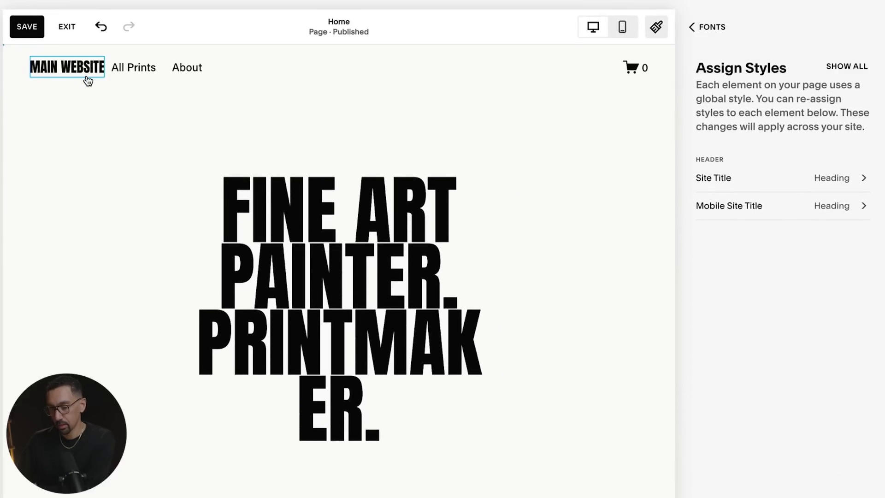
click(756, 183)
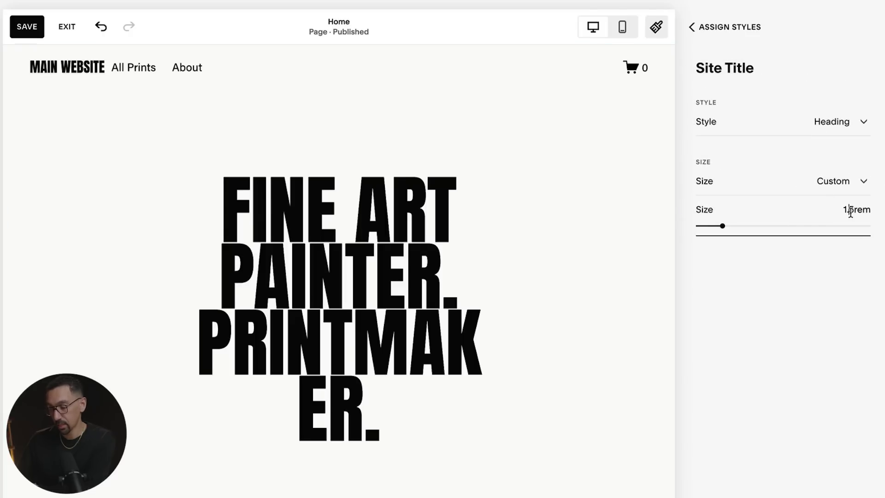
- Set Main Website's site title size to 1rem and close Site Styles
key(Up)
key(Up)
key(Up)
key(Up)
key(Up)
key(Up)
key(Down)
key(Down)
key(Down)
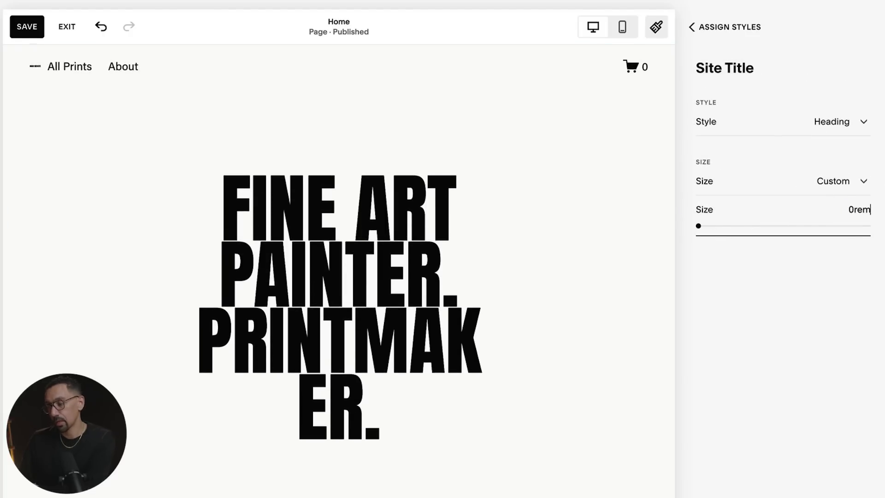
key(Up)
key(Up)
key(Up)
key(Up)
key(Up)
key(Up)
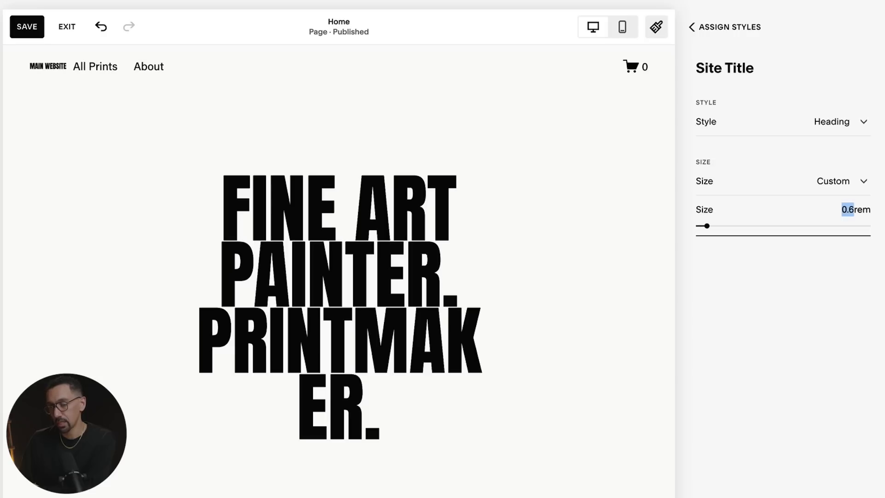
key(Up)
key(Up)
key(Up)
key(Up)
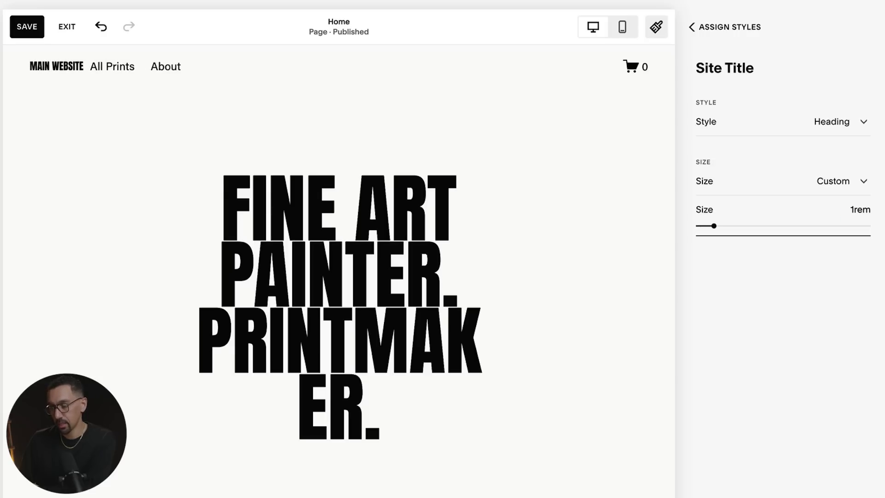
click(723, 29)
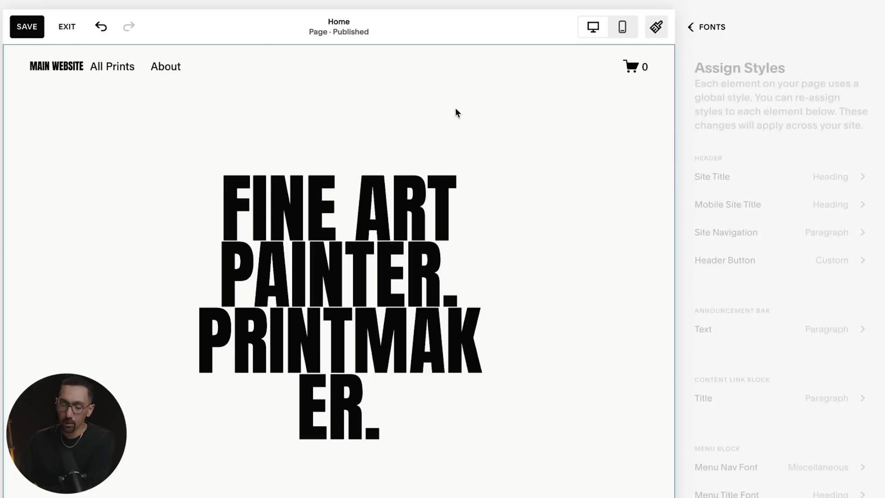
click(724, 28)
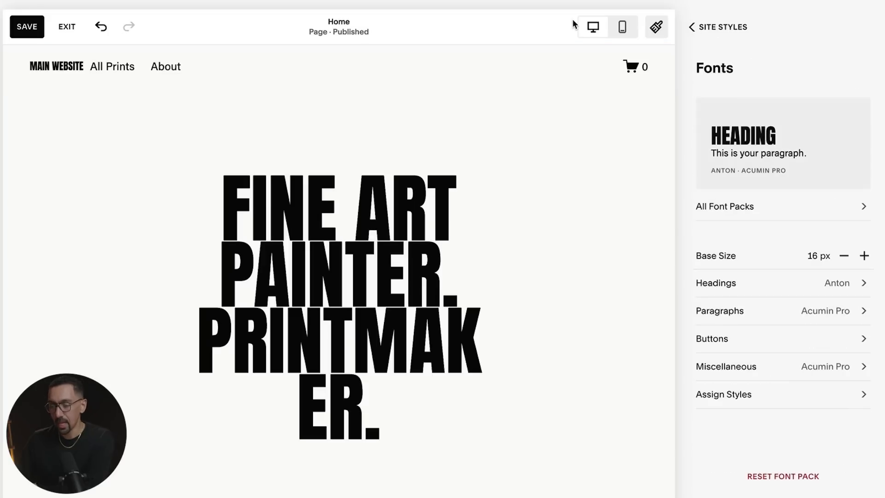
click(727, 29)
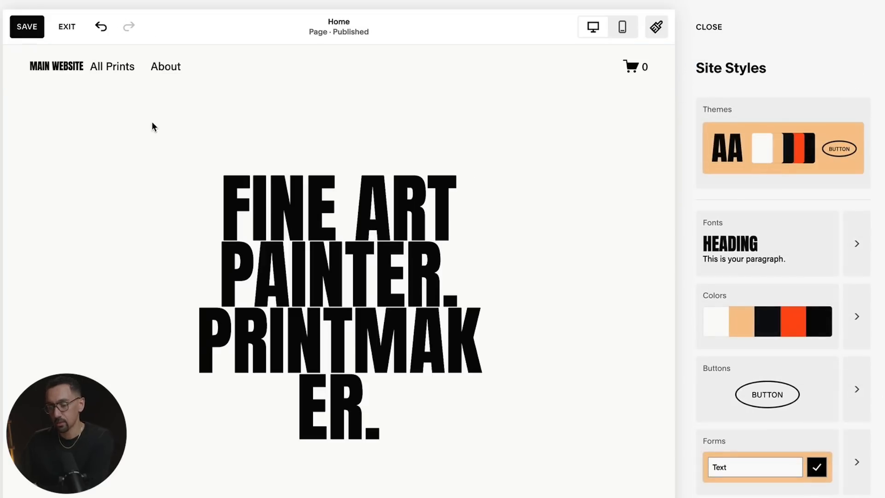
click(722, 29)
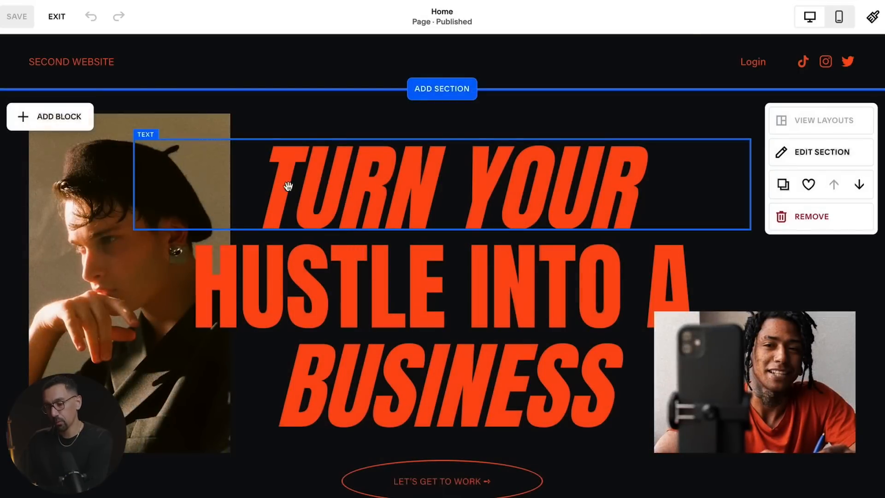
- On Second Website, inspect the separate text blocks that form the hero heading and the text formatting they use
click(252, 187)
click(252, 186)
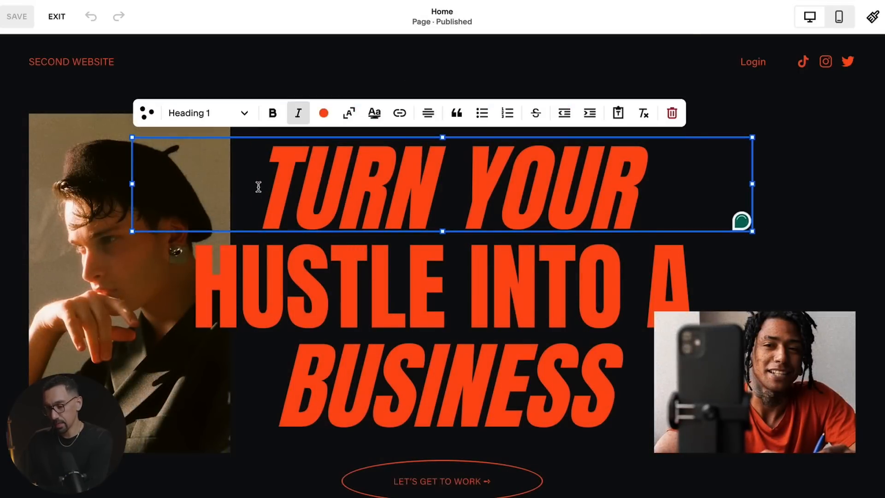
click(276, 259)
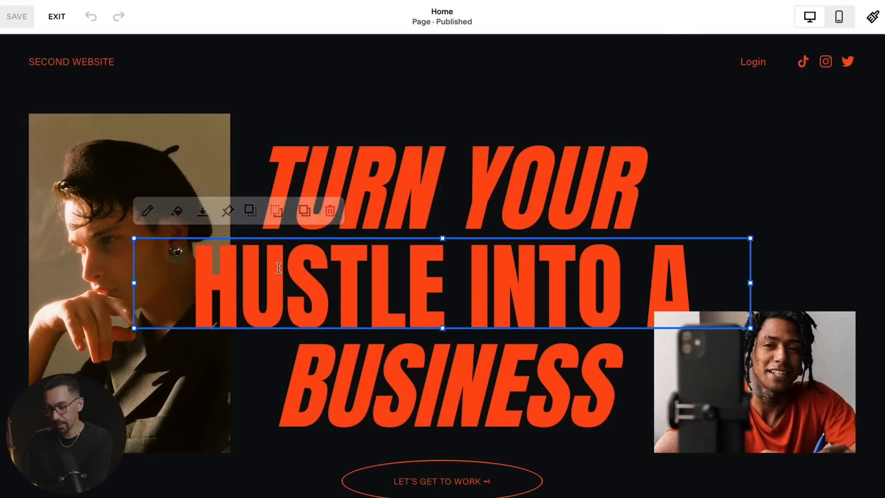
click(306, 357)
click(364, 282)
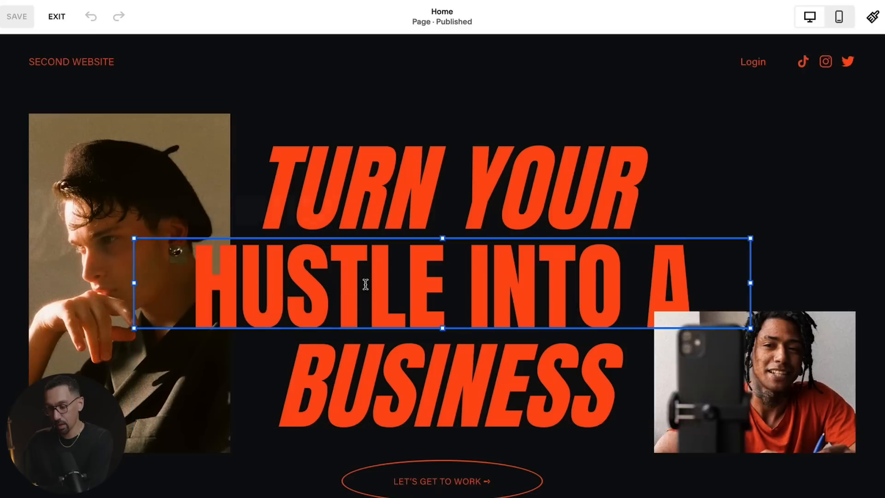
- On Second Website, inspect the hero section's individual blocks: the first heading line, both photos and the call-to-action button
click(417, 184)
click(767, 380)
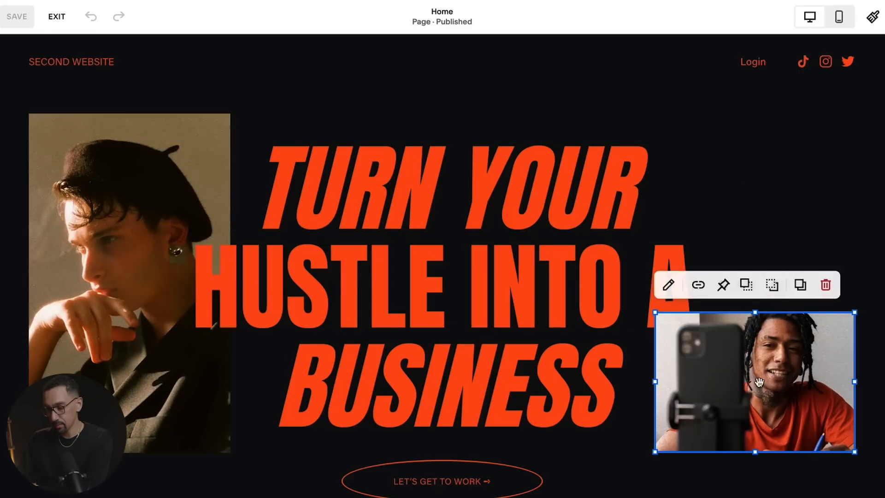
click(119, 312)
click(417, 475)
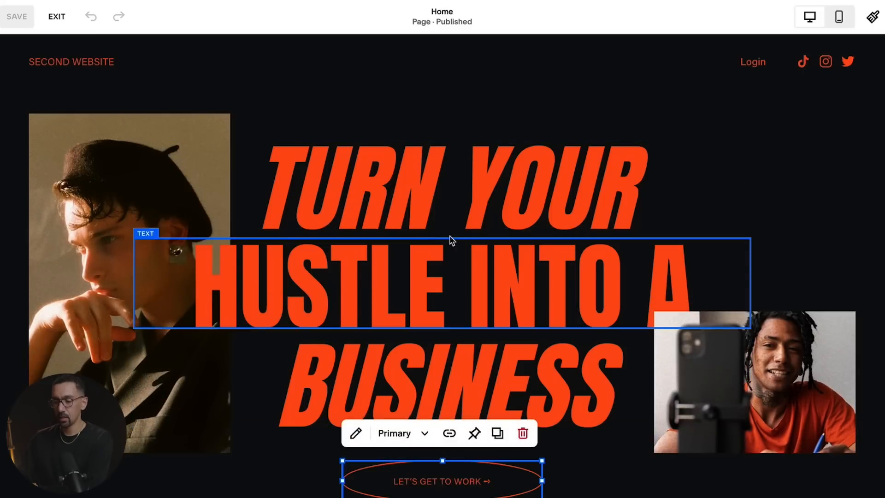
- Copy the first hero heading line, TURN YOUR, from its text block on Second Website
double_click(524, 193)
key(ctrl+a)
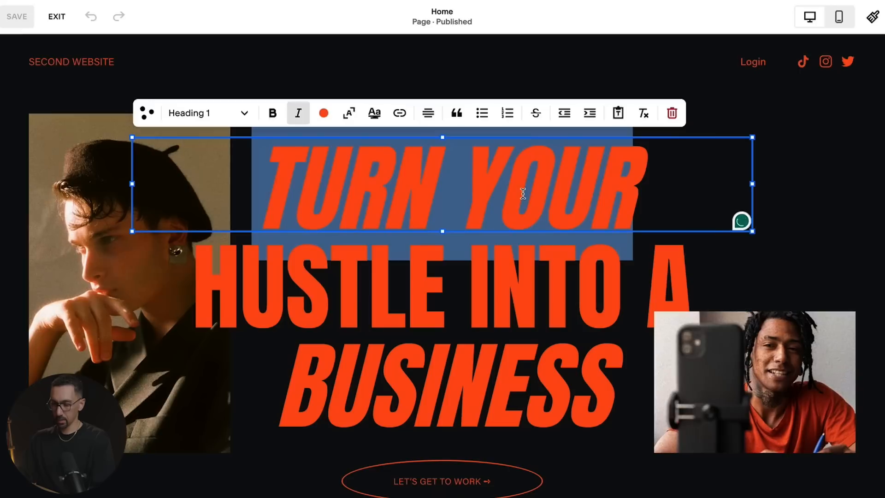
key(Escape)
- Open the settings of Second Website's hero section and examine which color theme it uses
click(804, 139)
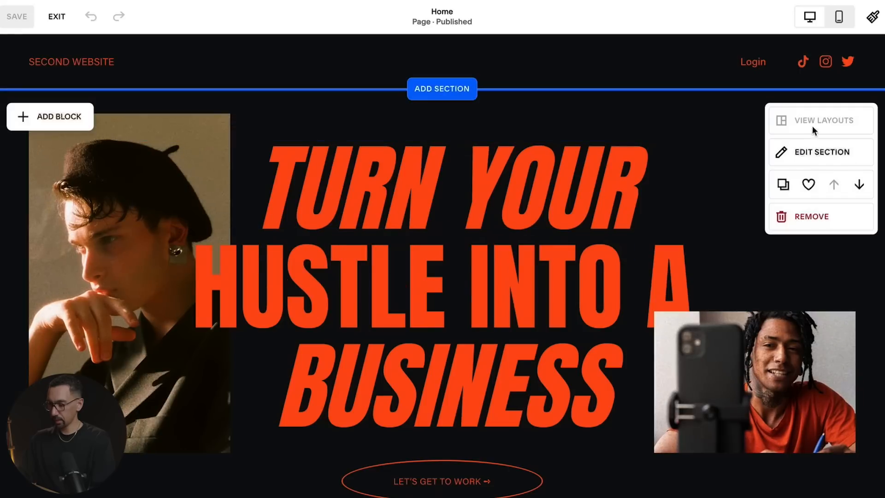
click(805, 152)
click(808, 233)
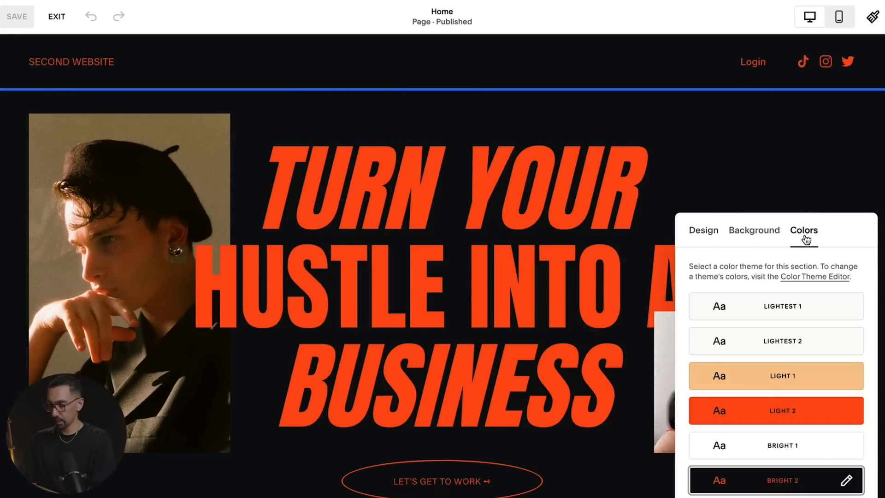
scroll(767, 390, down, 3)
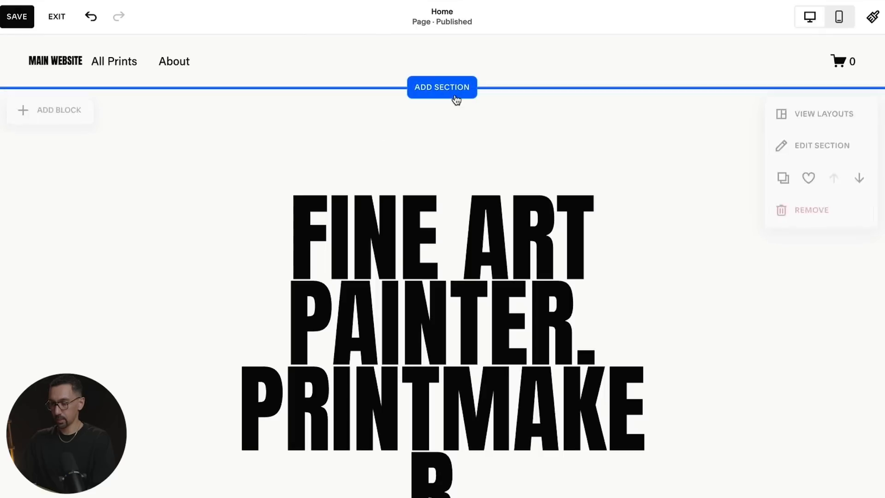
- On Main Website, add a blank section directly below the header of the Home page and insert a text block in it
click(455, 89)
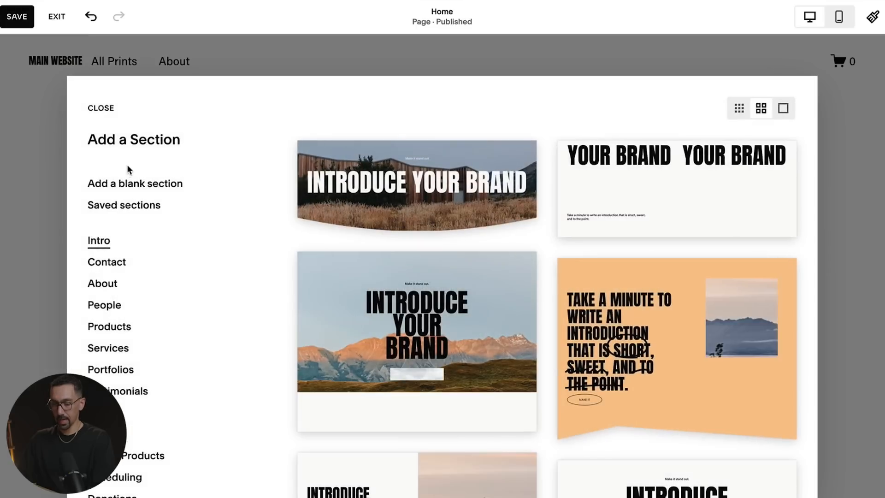
click(438, 231)
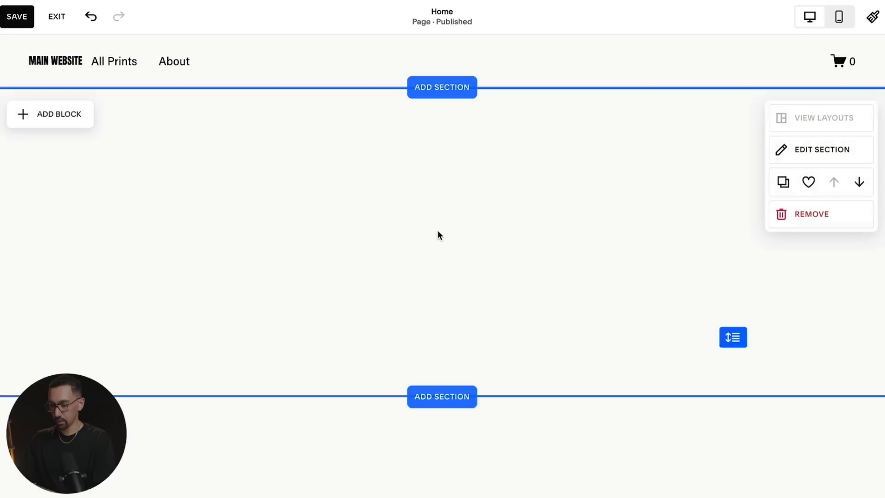
click(41, 114)
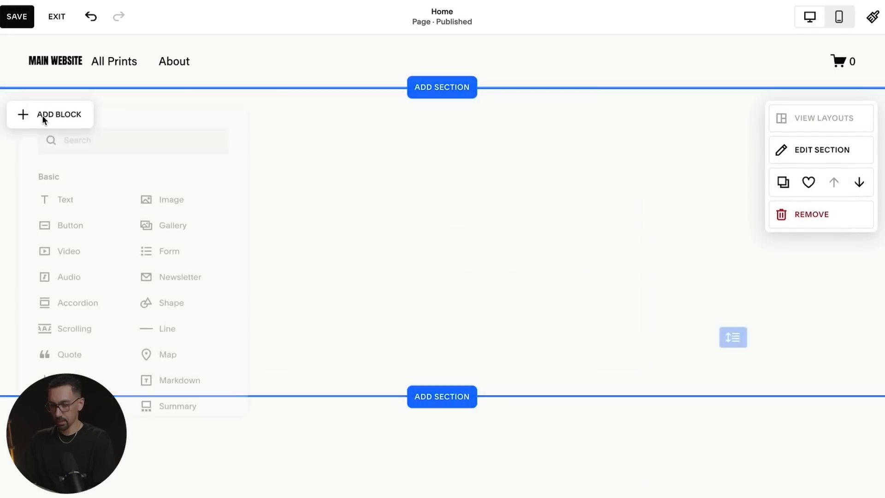
click(53, 190)
- Paste the italic heading TURN YOUR into the new text block and widen the block so the text fits one line
click(74, 153)
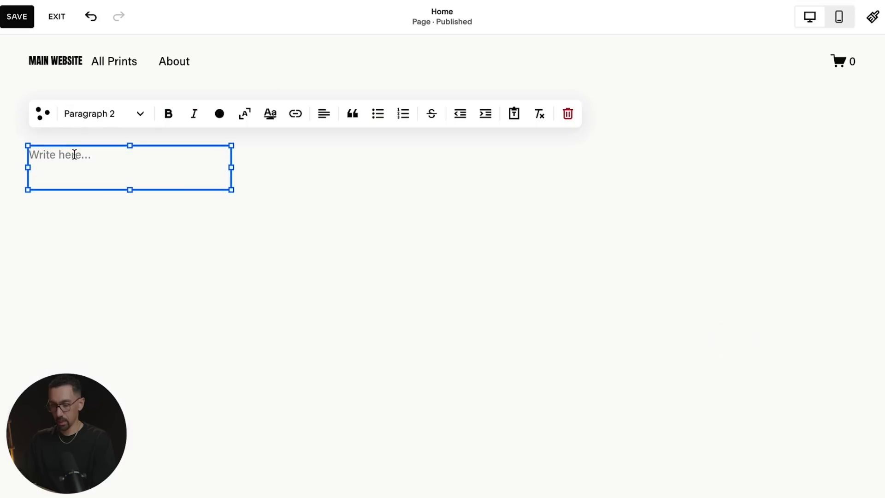
key(super+shift+v)
key(Return)
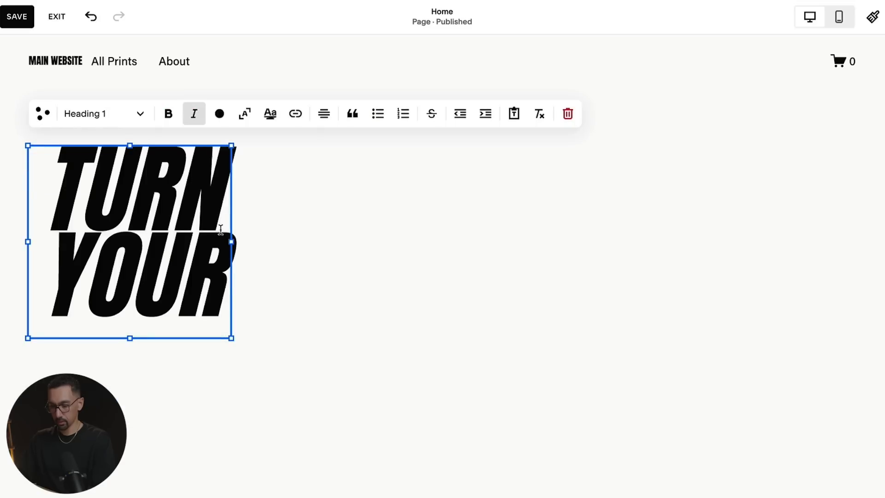
drag(231, 241, 718, 162)
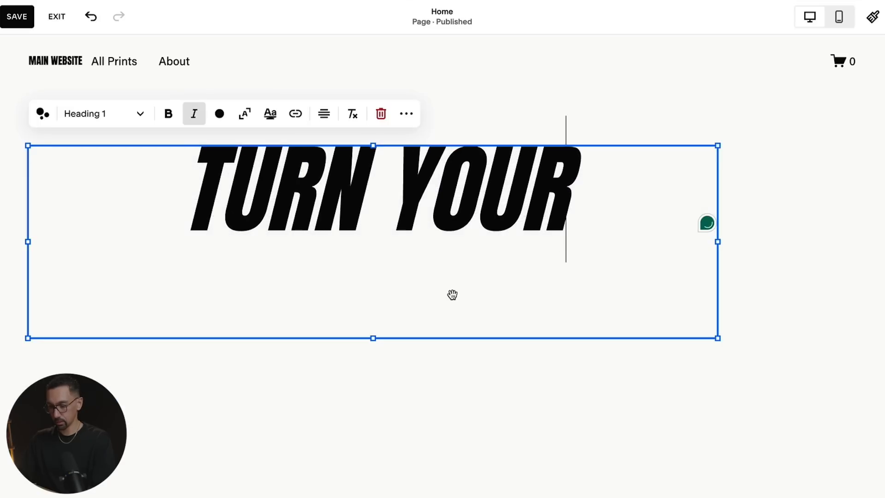
- Shorten the TURN YOUR block to the height of its text and center it horizontally in the section
drag(381, 339, 491, 202)
click(491, 266)
drag(429, 187, 495, 183)
click(496, 170)
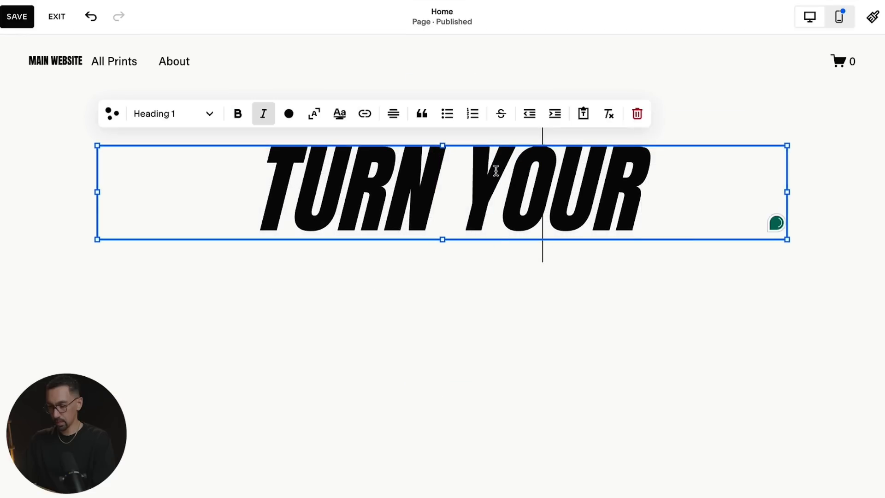
- Duplicate the TURN YOUR block twice, stacking the copies directly beneath it to form three heading lines
click(259, 306)
drag(249, 299, 244, 397)
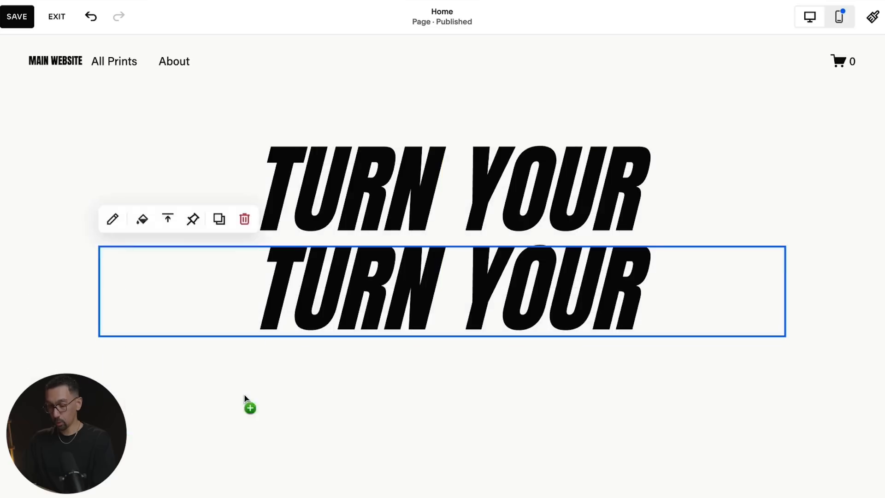
click(350, 219)
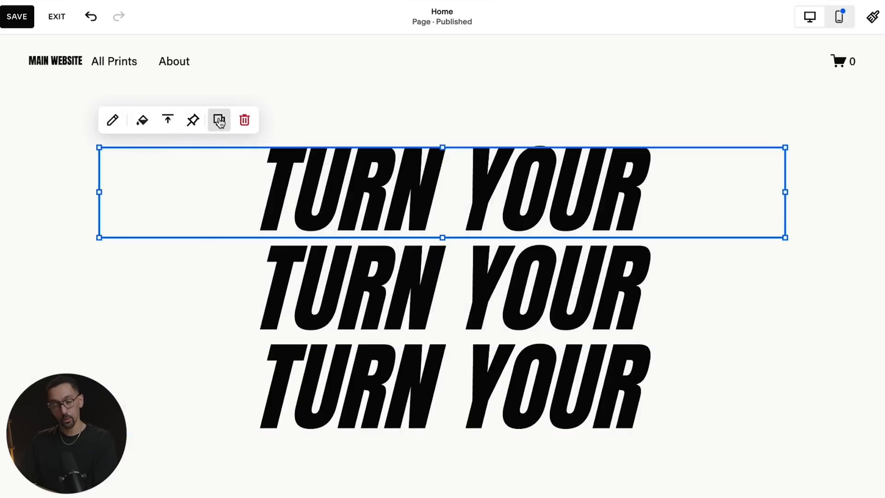
click(348, 92)
- Replace the second heading line with the copied text HUSTLE INTO A and the third with BUSINESS
triple_click(391, 273)
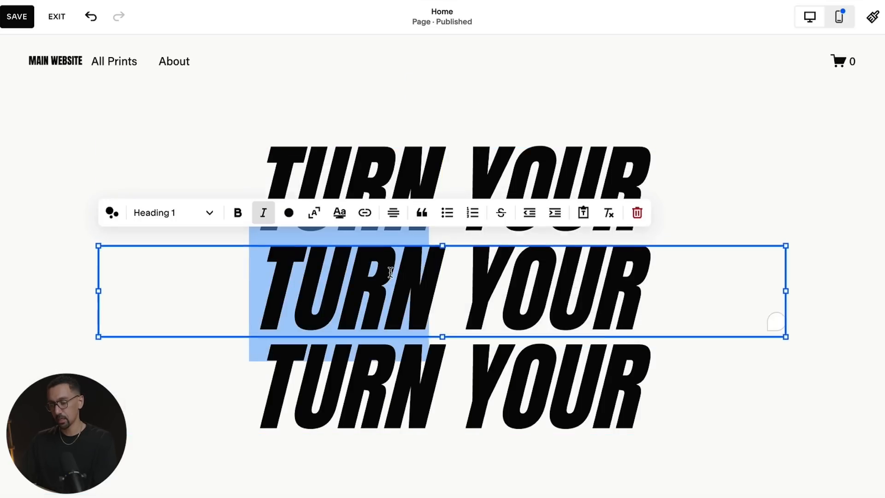
key(shift+super+v)
click(350, 454)
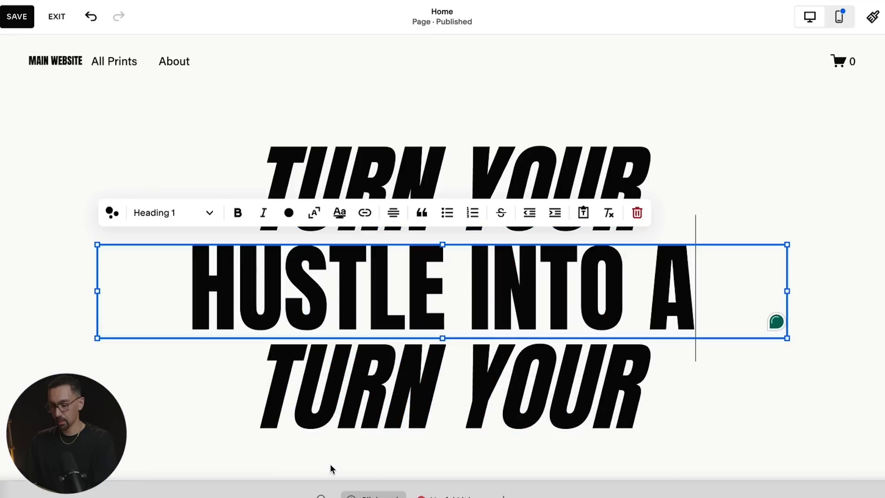
triple_click(447, 383)
key(shift+super+v)
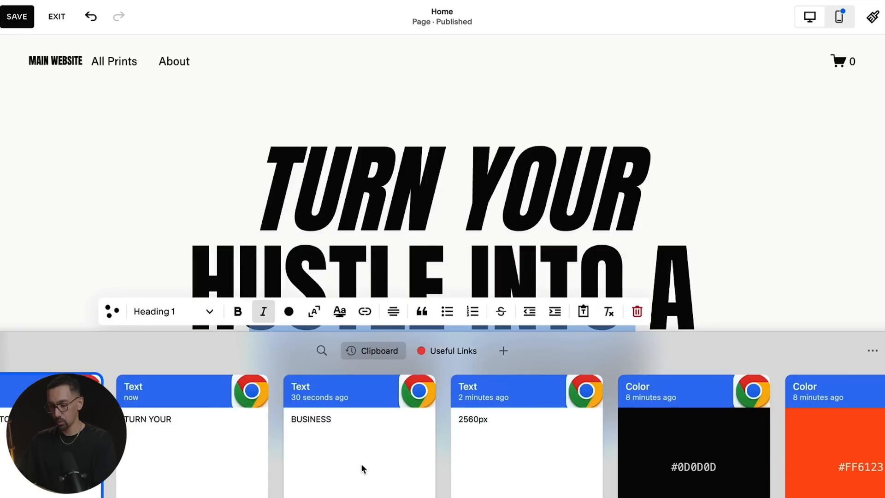
click(350, 464)
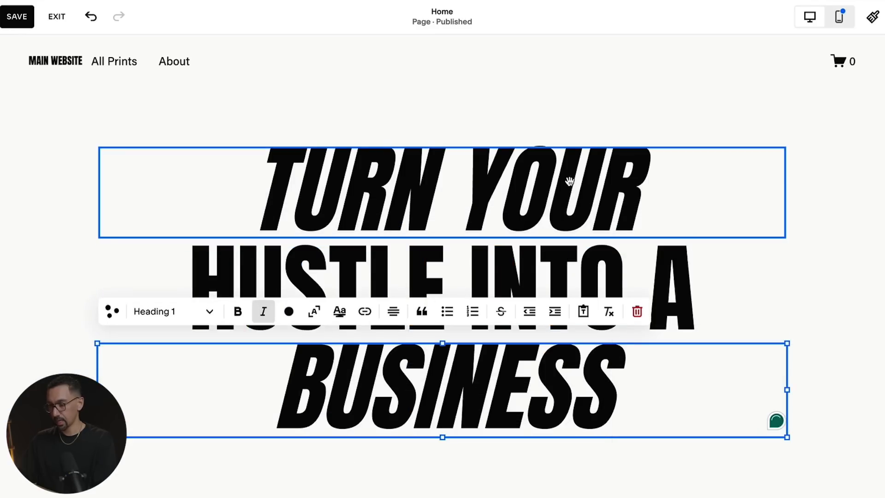
- Apply the Bright 2 color theme to the new hero section on Main Website
click(711, 87)
click(749, 116)
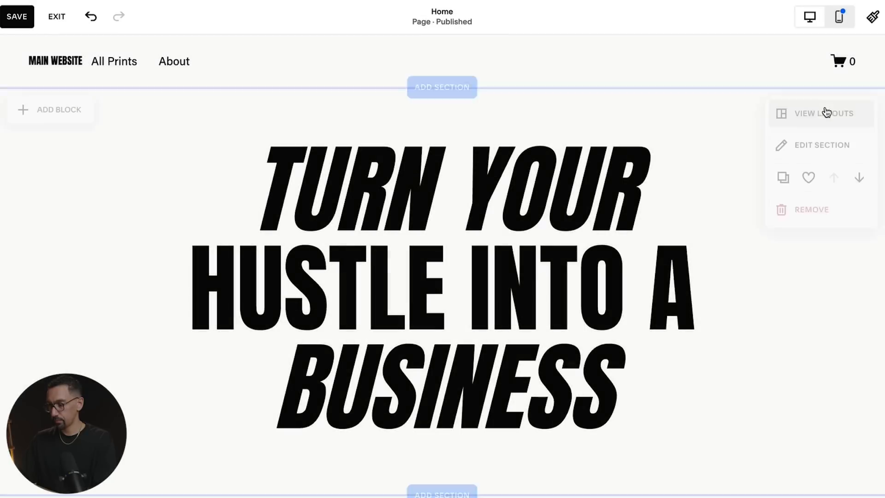
click(837, 147)
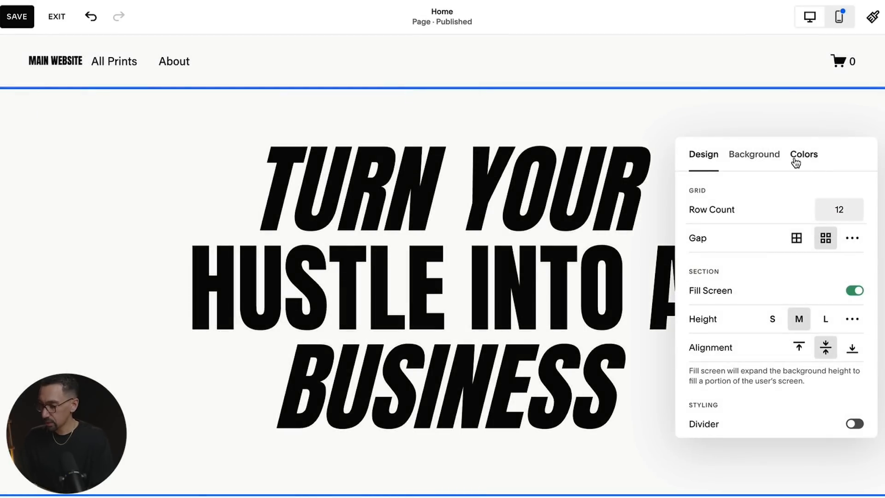
click(797, 162)
scroll(753, 291, down, 1)
click(772, 366)
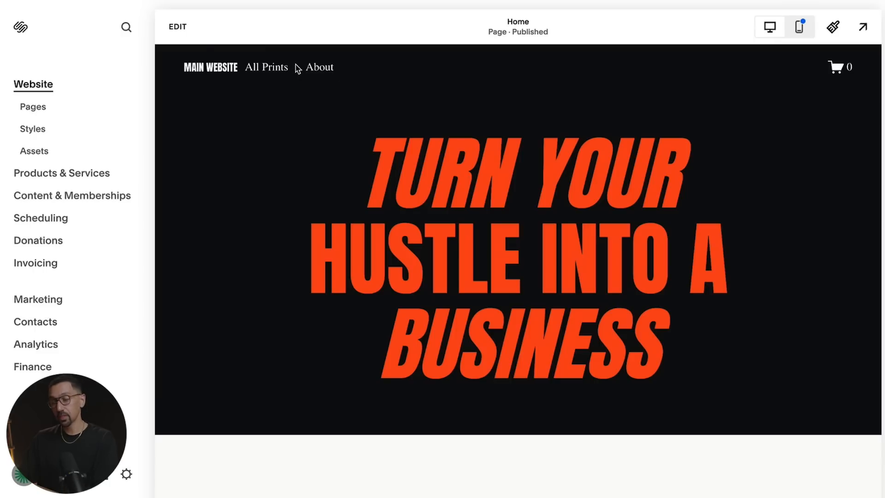
- Reopen the Home page for editing and open the Bright 2 color theme's settings in Site Styles
click(179, 28)
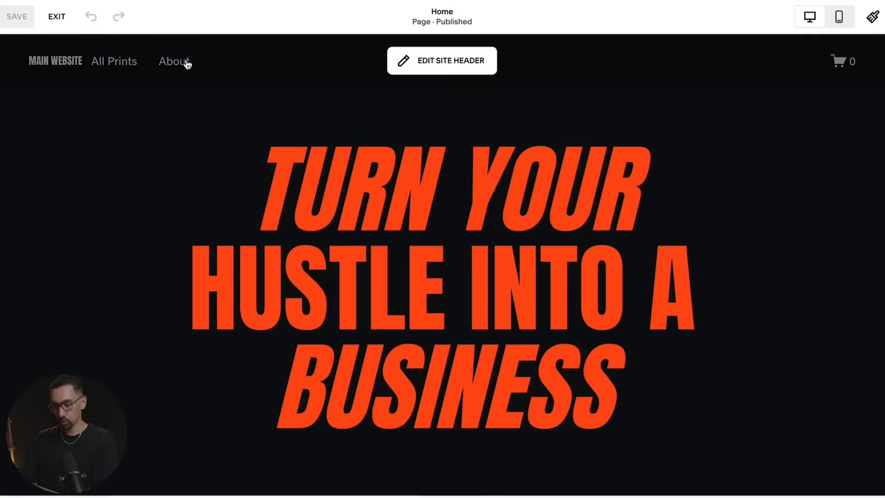
click(873, 16)
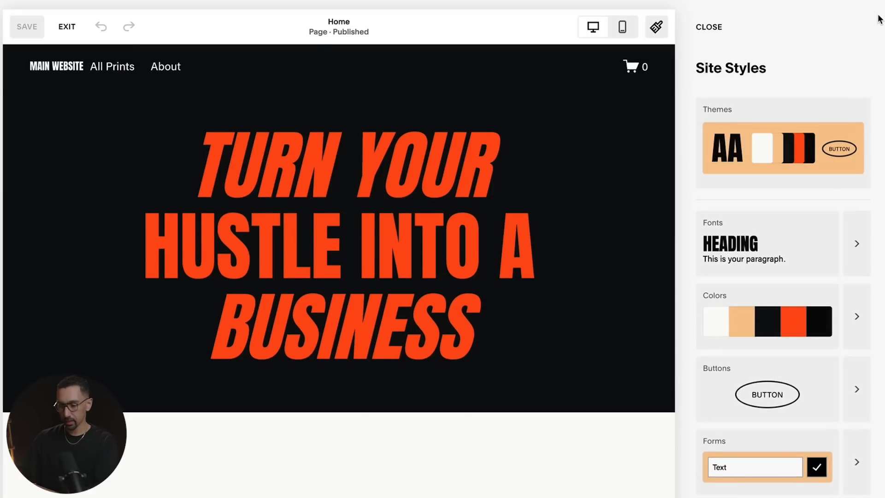
click(857, 316)
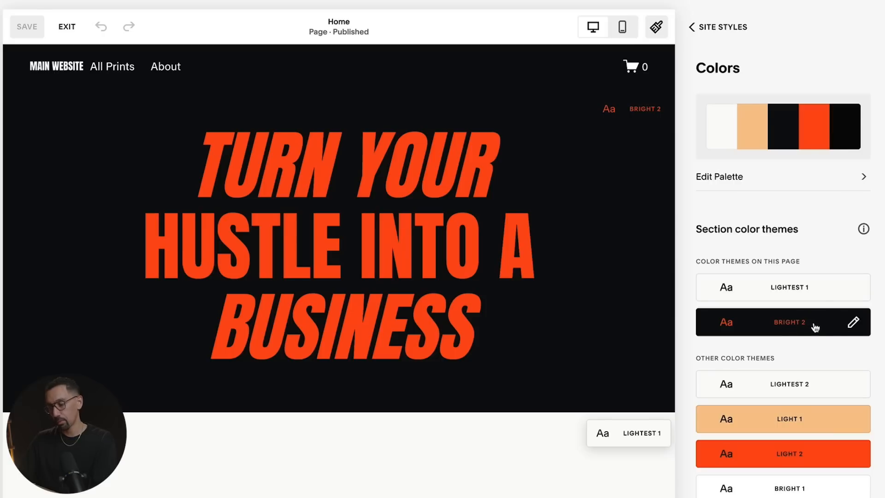
click(857, 323)
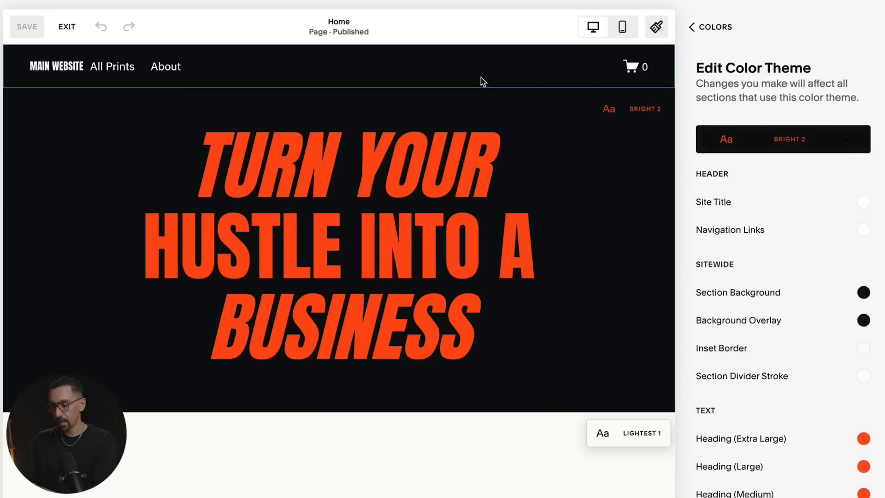
scroll(715, 193, down, 1)
scroll(723, 166, up, 1)
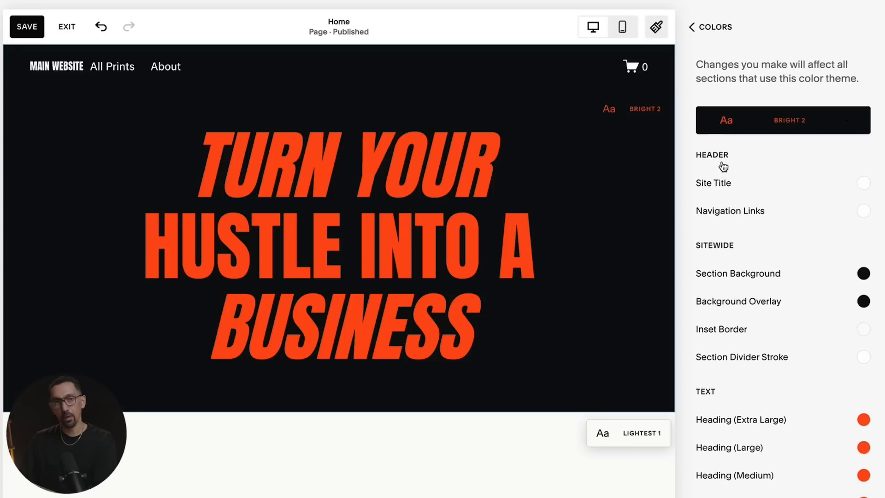
- Set the Bright 2 theme's Site Title and Navigation Links colors to the orange-red palette color
click(862, 172)
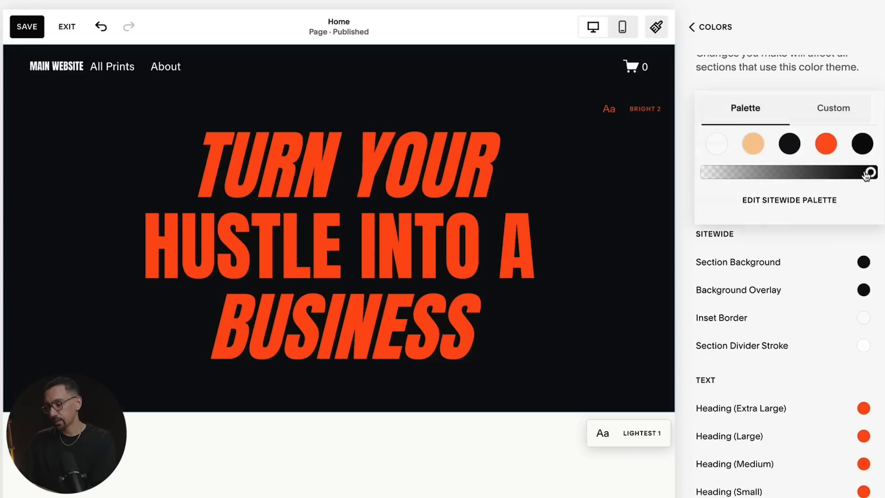
click(822, 144)
click(682, 173)
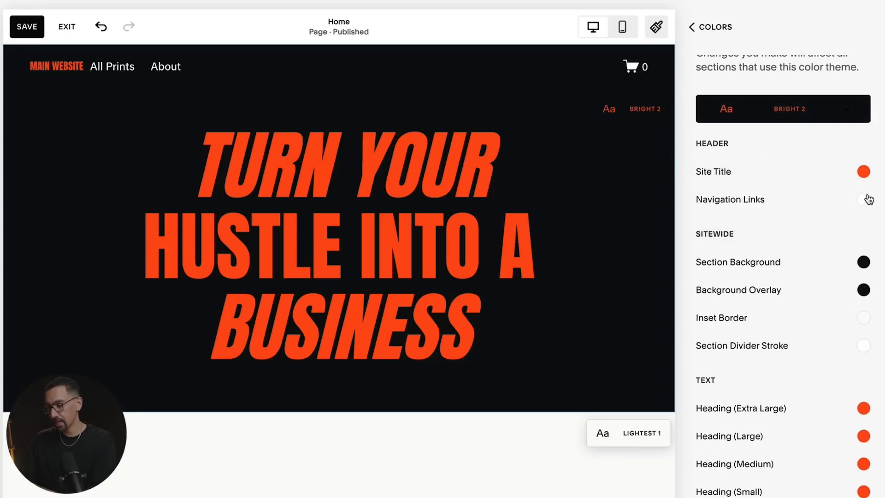
click(864, 200)
click(830, 172)
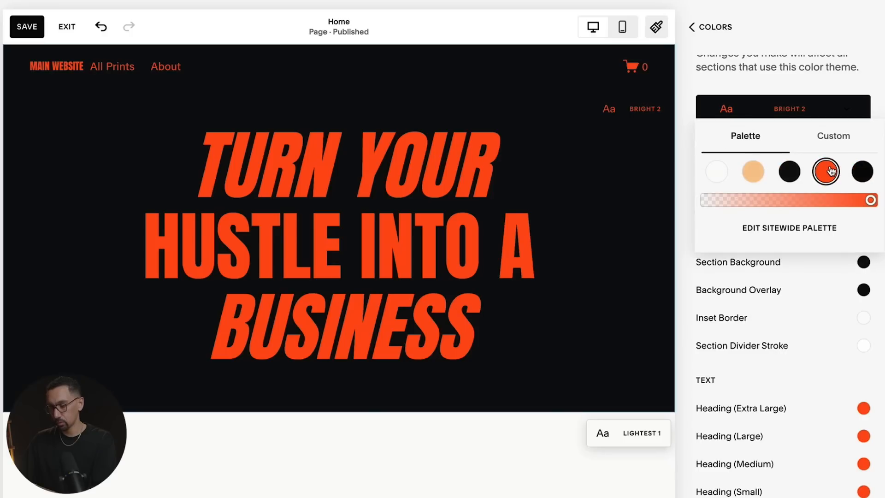
click(679, 168)
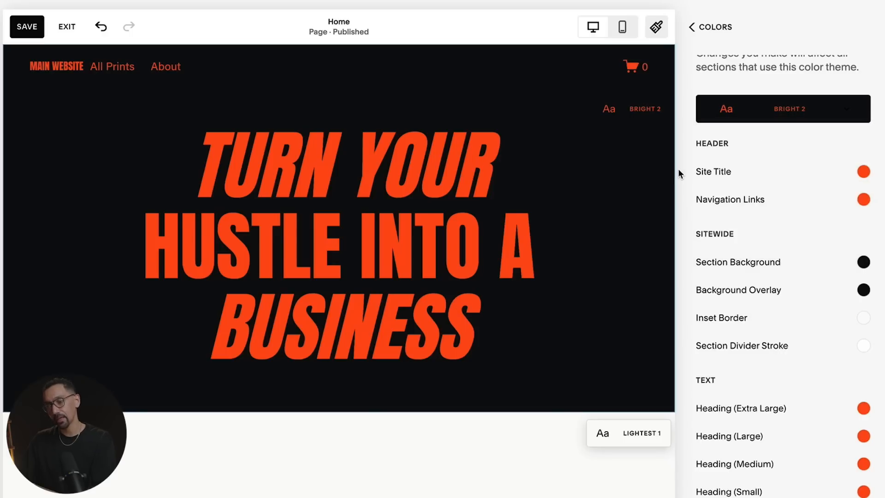
- On Second Website, leave the header editing and select the tall portrait image in the hero section
click(574, 199)
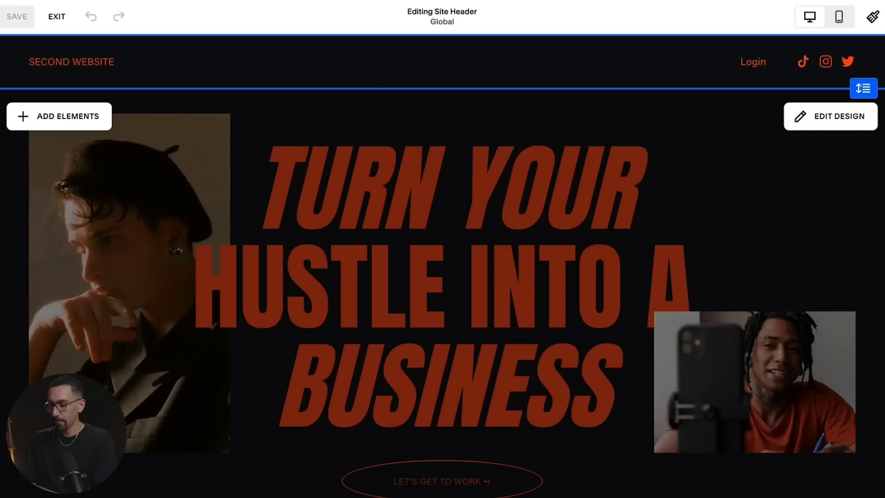
click(122, 217)
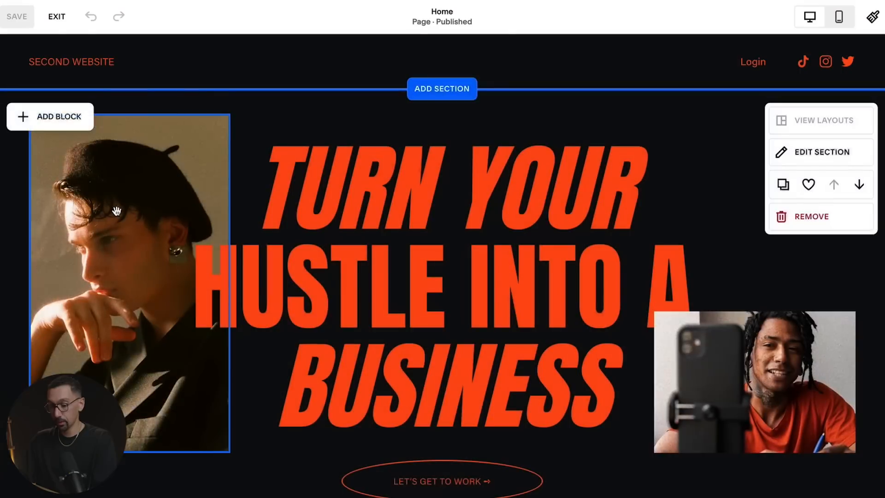
click(116, 212)
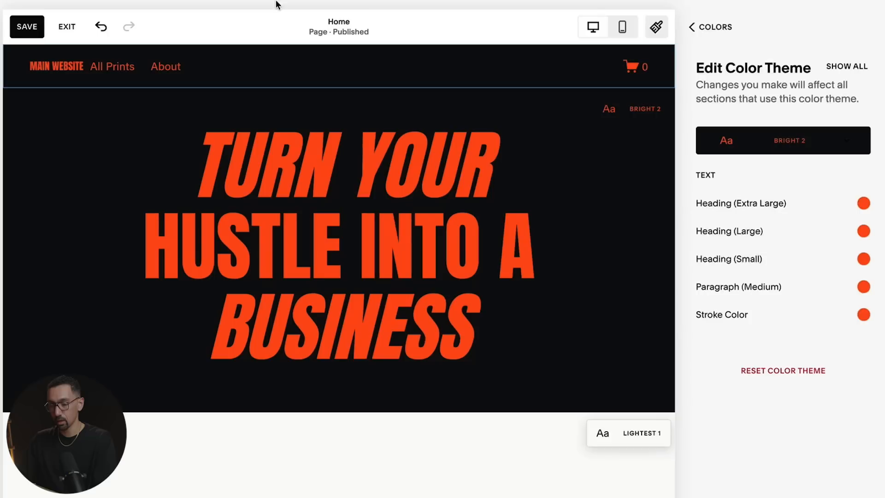
- Return to Main Website, leave the Bright 2 theme settings and close Site Styles
click(714, 25)
click(714, 25)
click(714, 26)
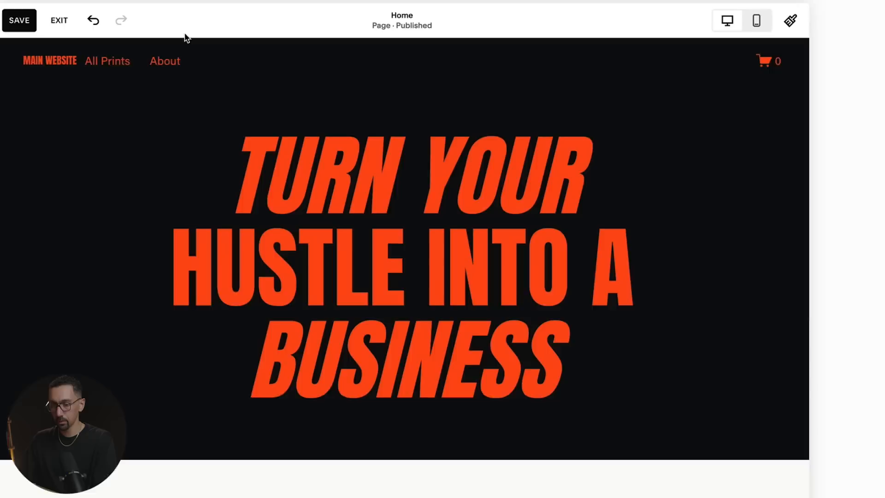
- Add an image block to the hero section, stretch it into a tall portrait shape and send it behind the heading text
click(55, 115)
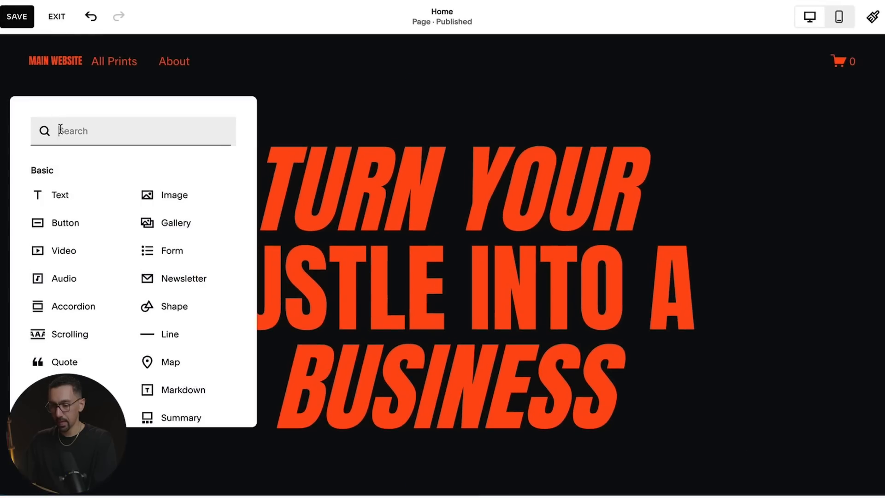
click(161, 193)
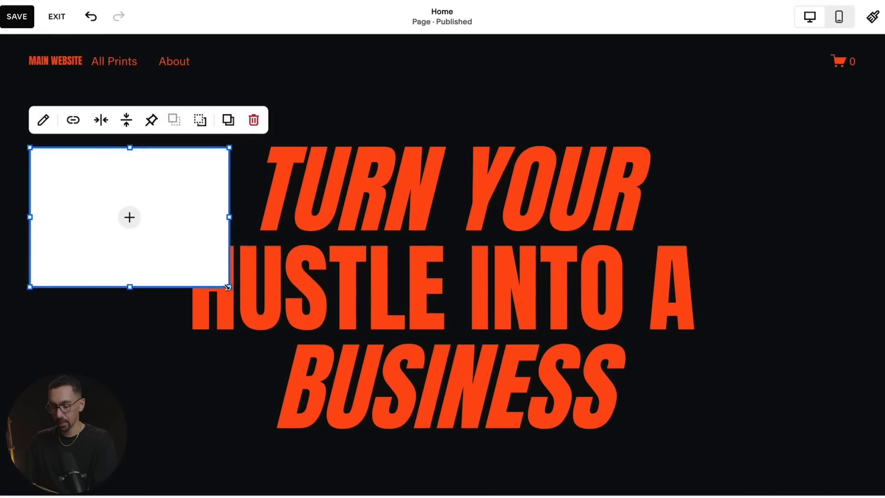
drag(227, 287, 226, 458)
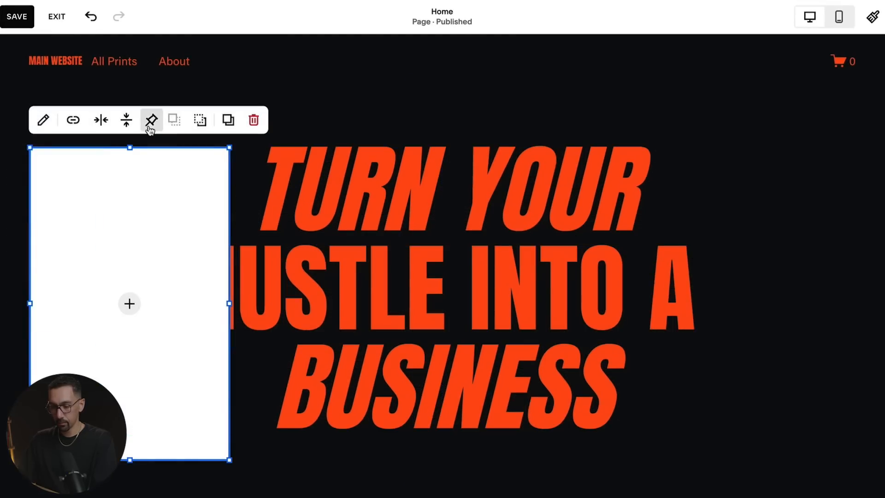
click(194, 127)
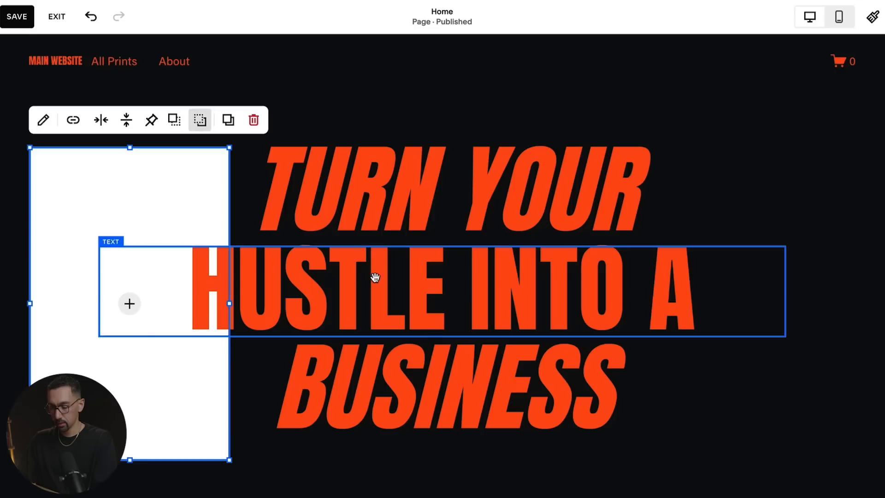
- Move the three hero heading lines down together by two grid rows, and show the layout grid on Second Website
click(377, 188)
drag(377, 187, 377, 237)
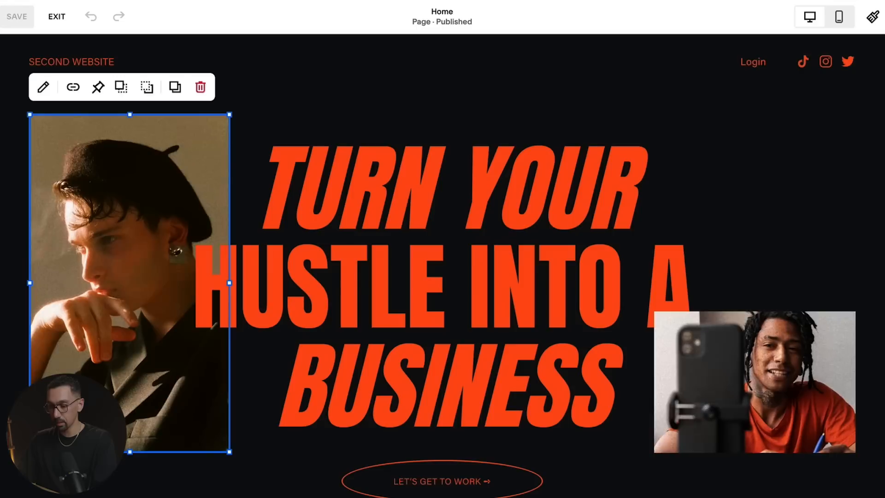
click(409, 126)
key(g)
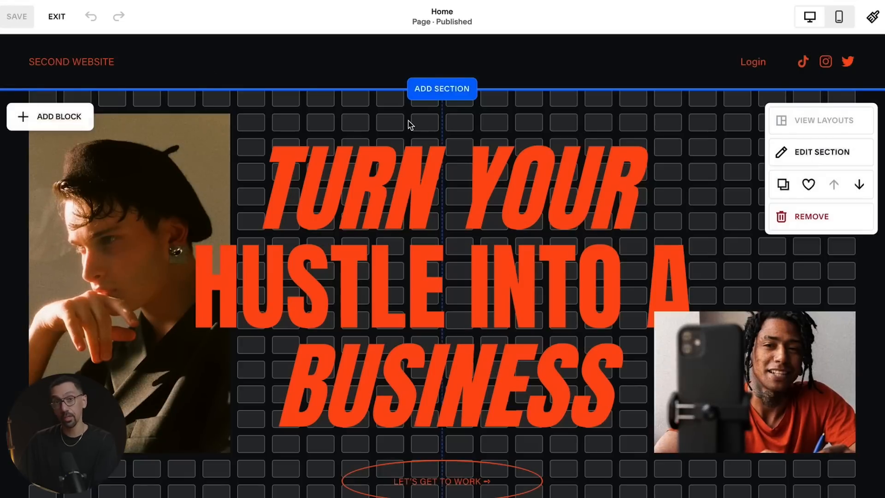
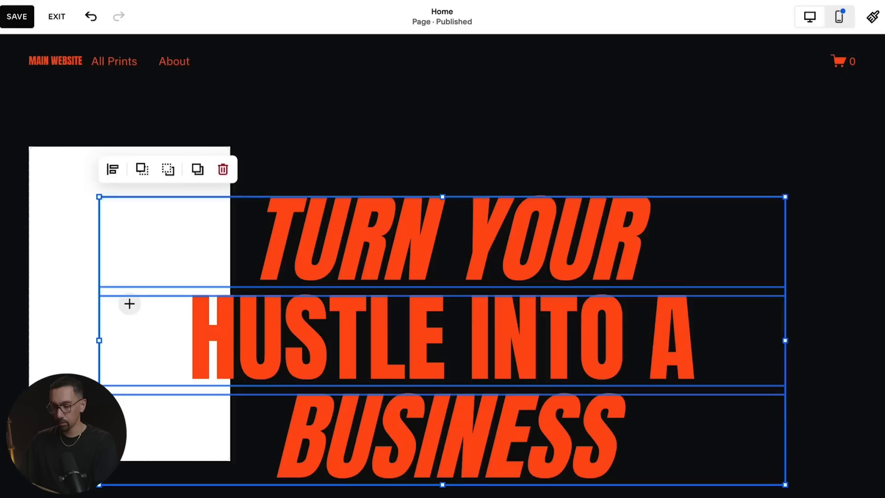
- On Main Website, move the portrait image block down two grid rows, then shift the three heading lines down another two rows
drag(73, 182, 73, 245)
scroll(152, 238, down, 2)
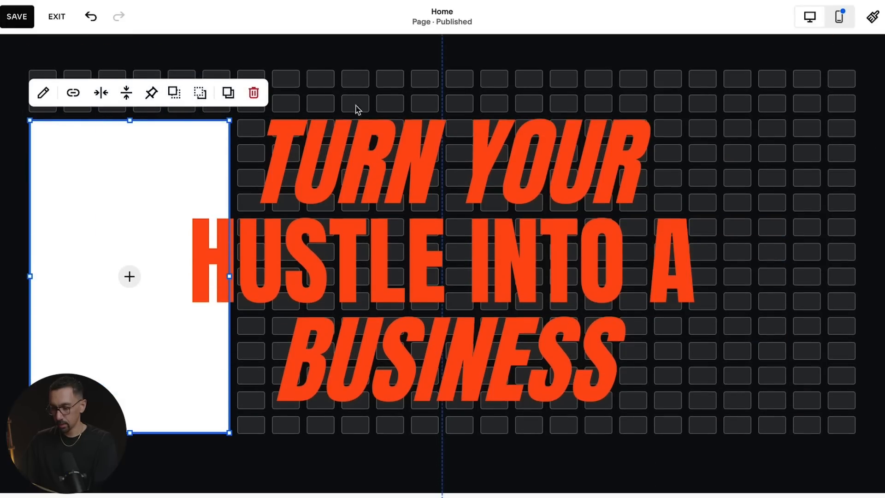
click(384, 318)
drag(384, 318, 397, 336)
click(71, 112)
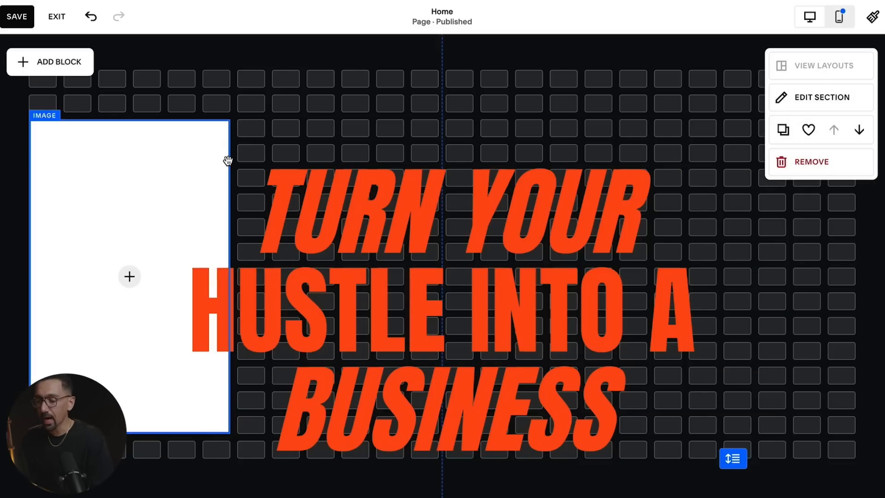
- Open the stock images for the empty portrait block and browse the free results for "person"
click(113, 195)
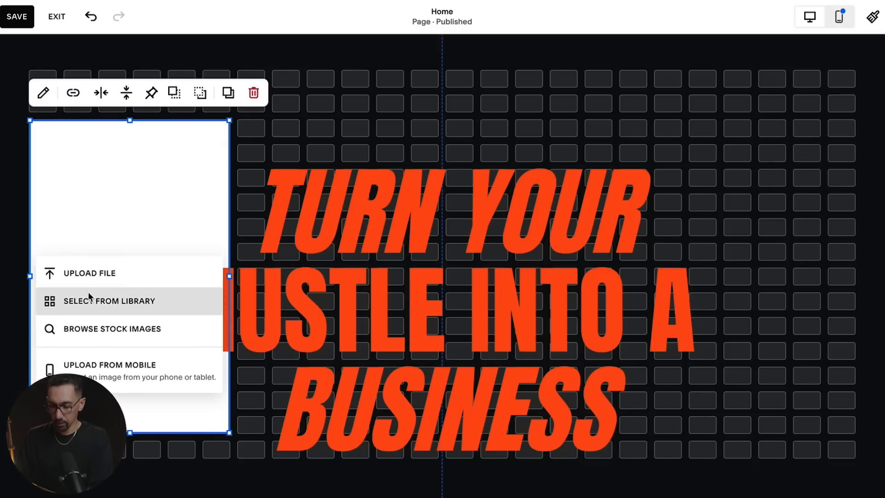
click(91, 300)
click(255, 104)
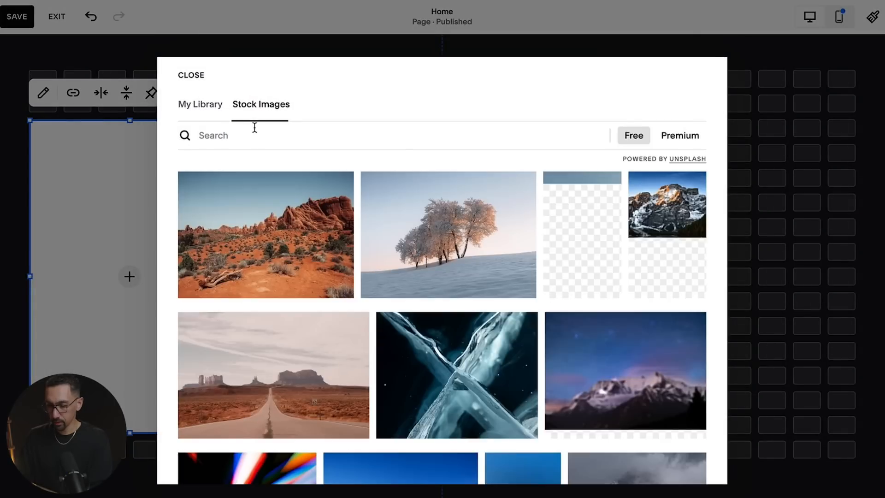
click(254, 127)
text(person)
scroll(391, 362, down, 10)
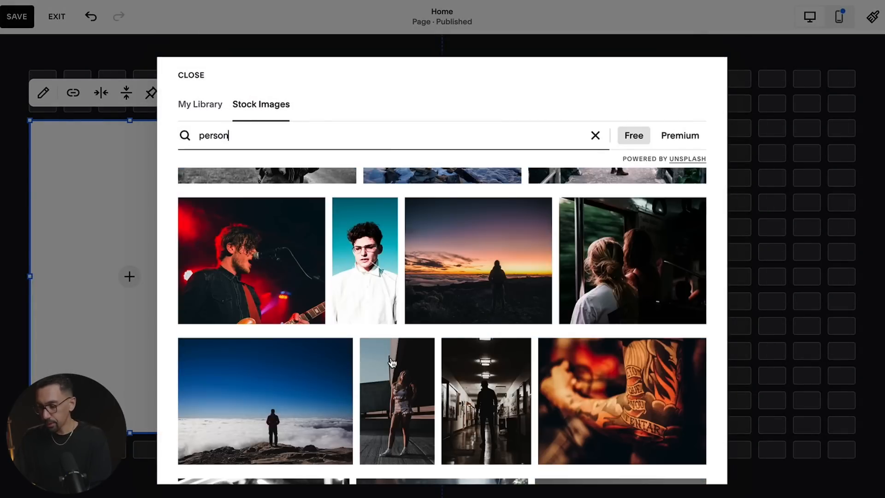
scroll(473, 291, down, 5)
scroll(474, 290, up, 5)
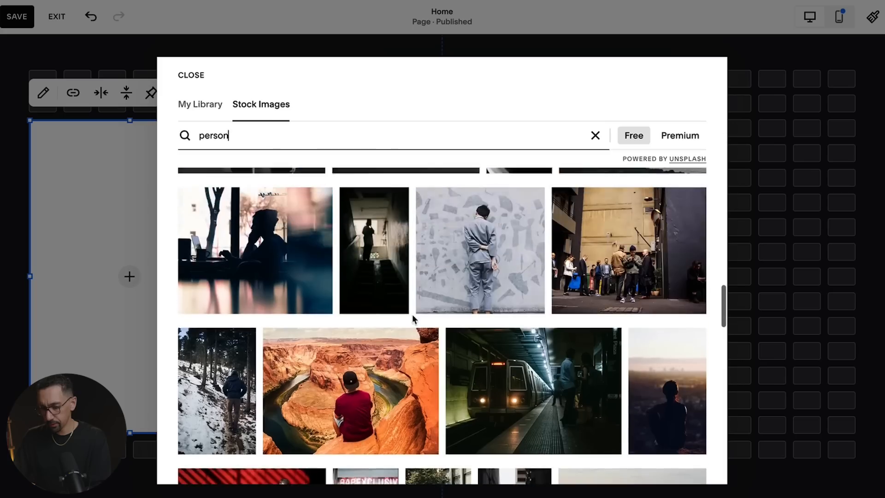
scroll(292, 384, up, 5)
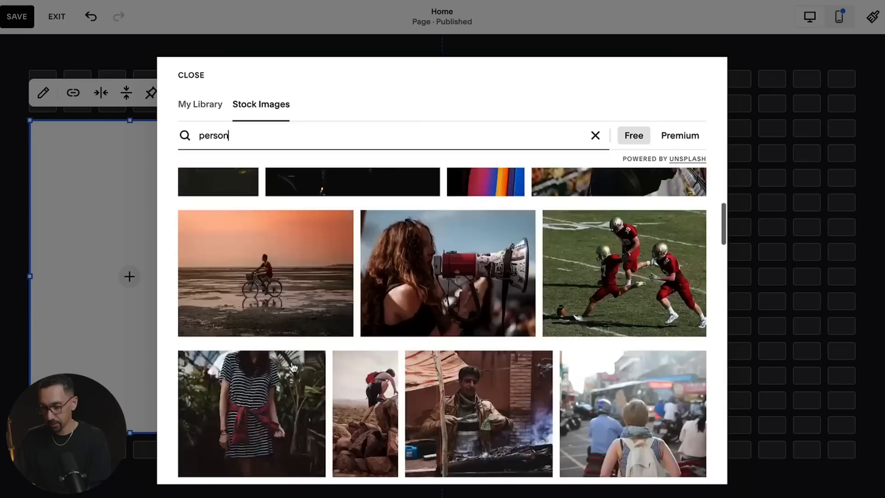
- Search the stock images for "rock and roll" and add the portrait of the guitarist in the orange-lit room to the block
triple_click(255, 132)
text(headshot)
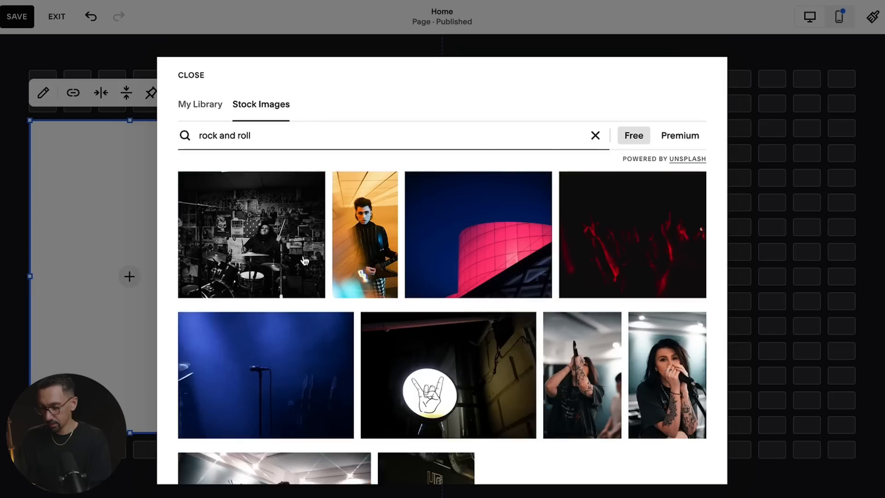
click(377, 241)
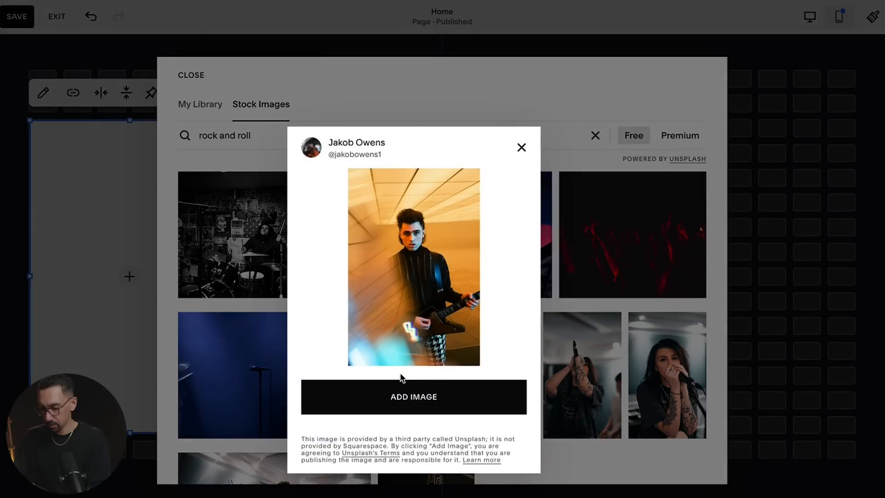
click(421, 395)
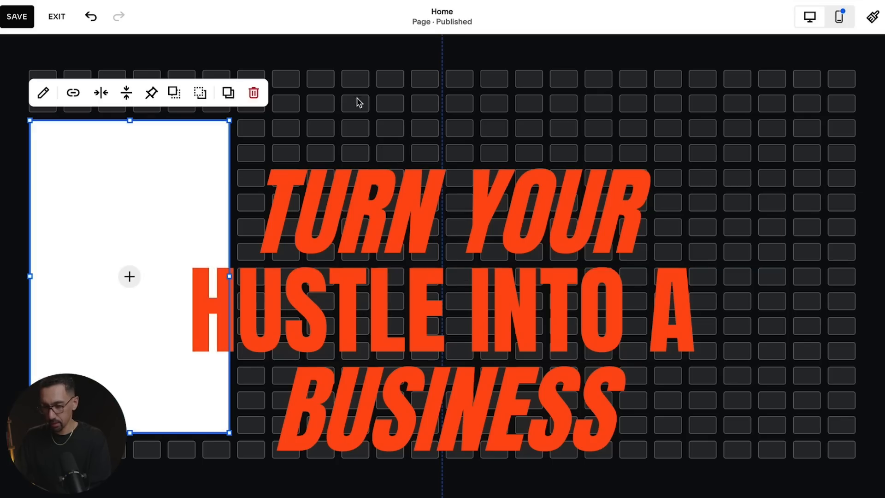
click(399, 147)
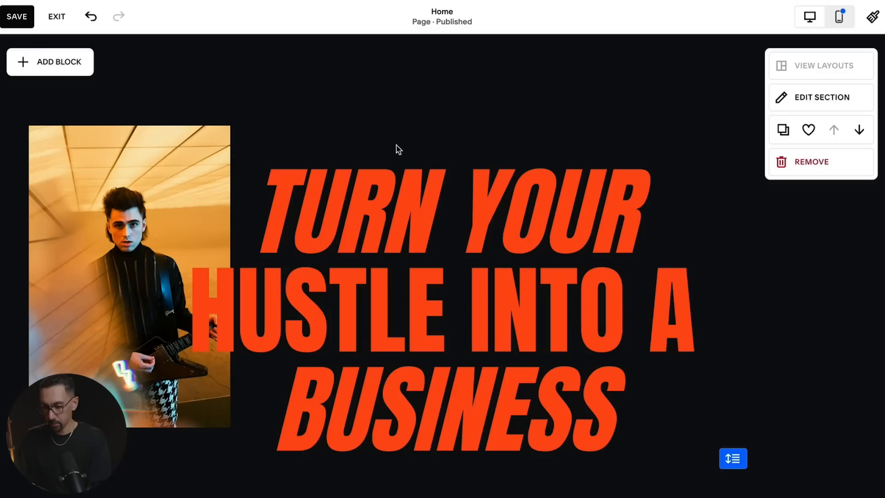
- Set the guitarist image's design to Fill so it covers the whole block
click(135, 220)
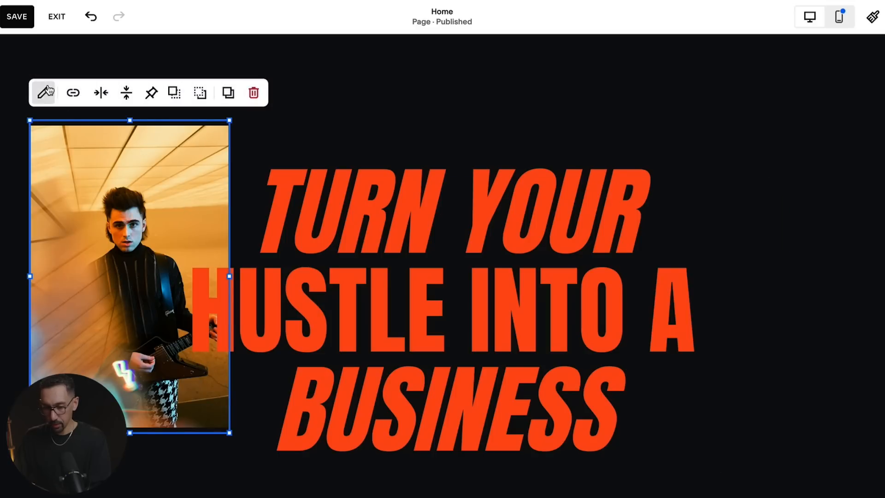
click(45, 92)
click(325, 148)
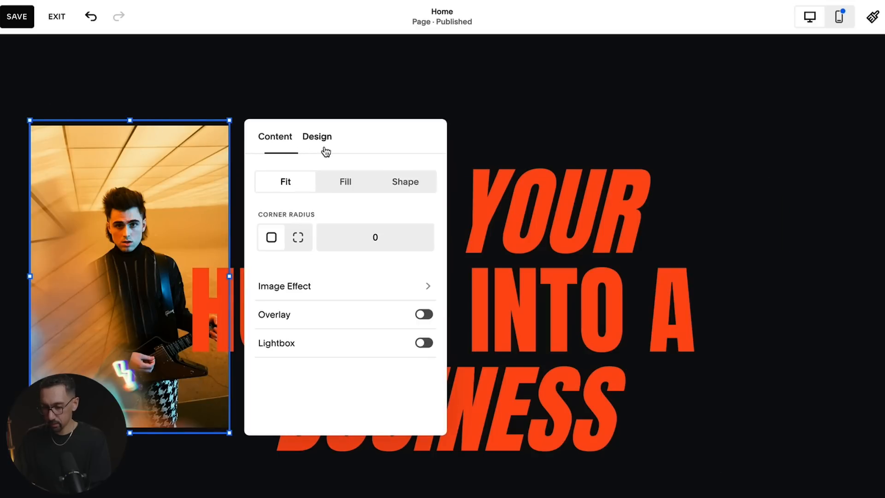
click(351, 185)
click(446, 138)
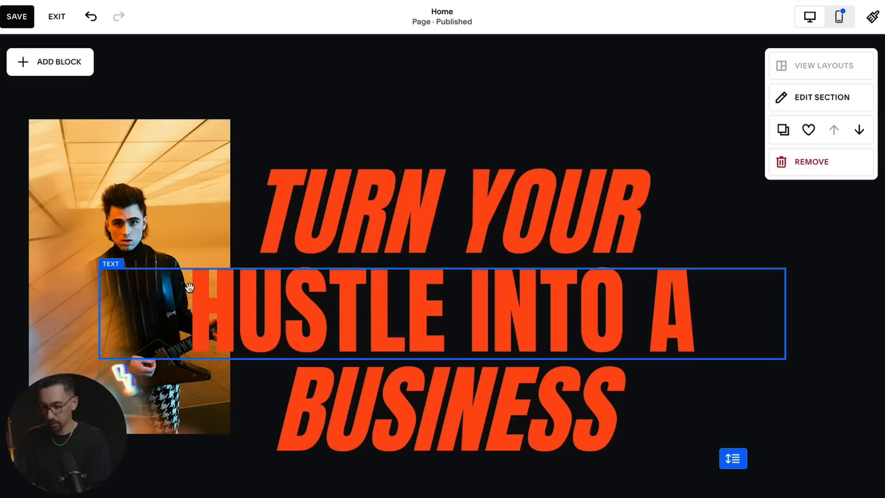
- Duplicate the guitarist image near the end of the heading and reshape the copy into a wide landscape block
drag(100, 255, 621, 372)
scroll(633, 376, down, 2)
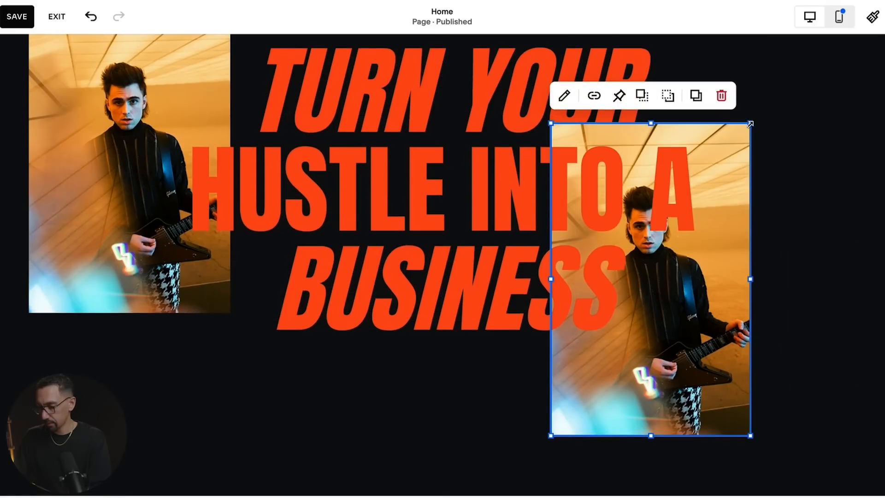
drag(751, 124, 800, 246)
- Open the stock images as a replacement for the duplicated image and search for "headphones"
double_click(633, 263)
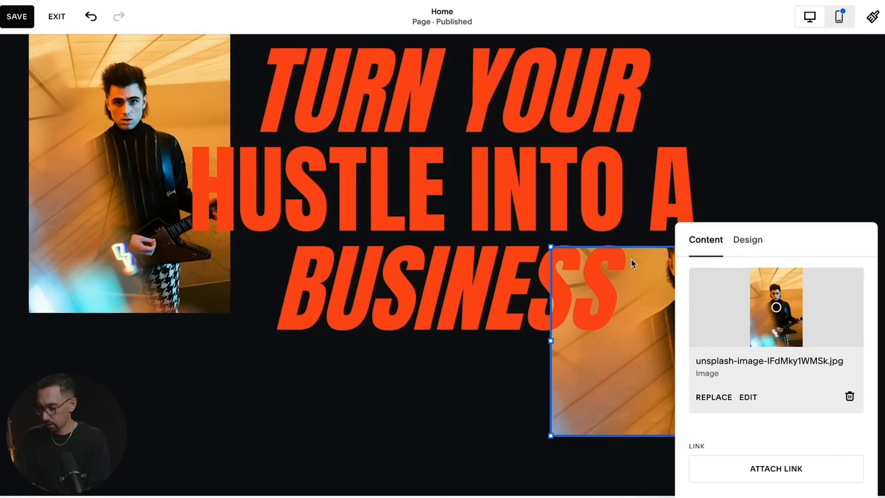
click(716, 397)
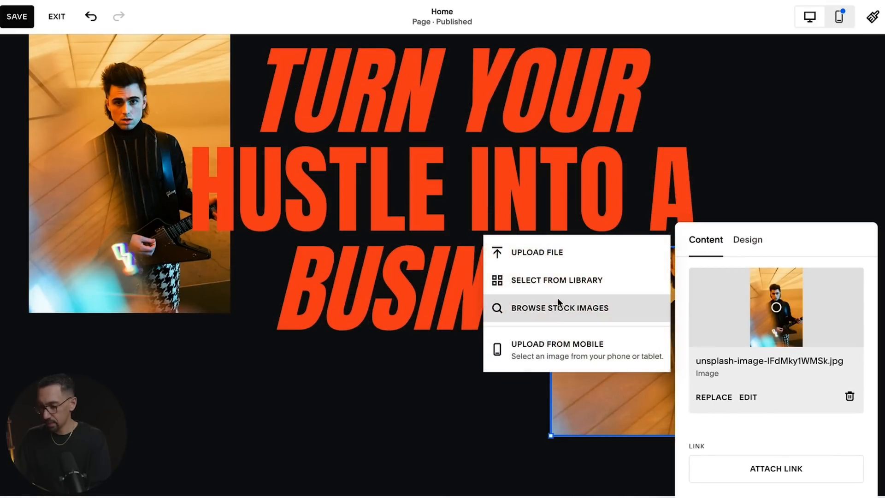
click(550, 280)
click(253, 107)
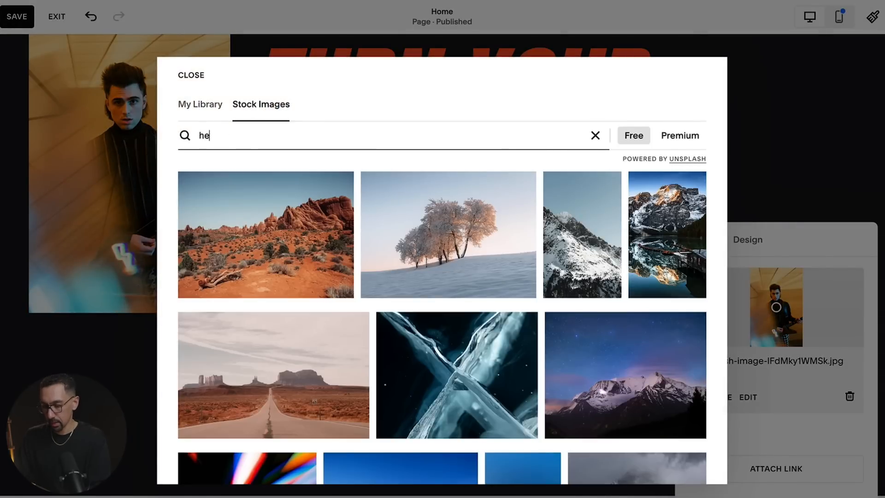
text(headphones)
key(Return)
- Replace the duplicated image with the stock photo of a man seen from behind wearing headphones, and check its Fill design setting
click(249, 235)
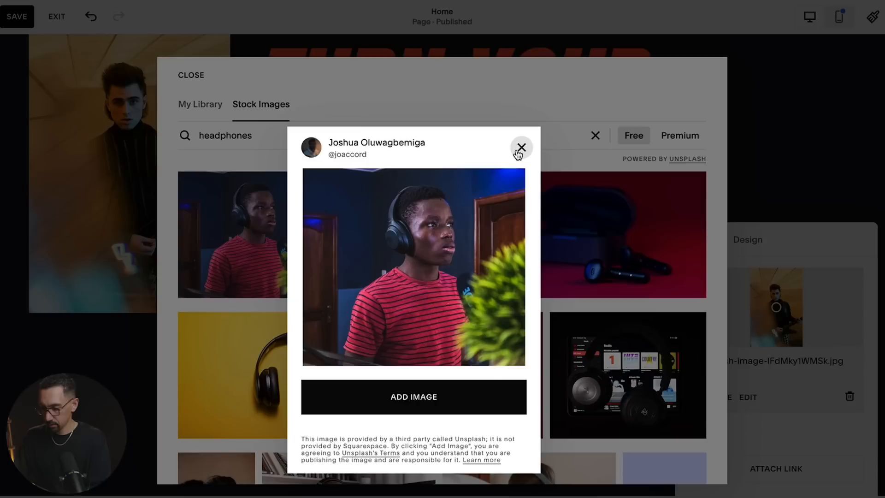
click(521, 149)
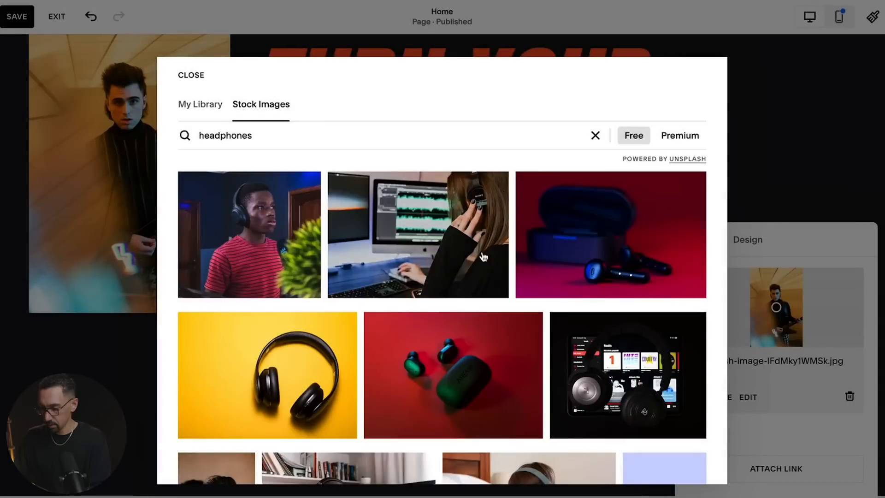
scroll(486, 258, down, 4)
scroll(485, 259, down, 5)
click(220, 310)
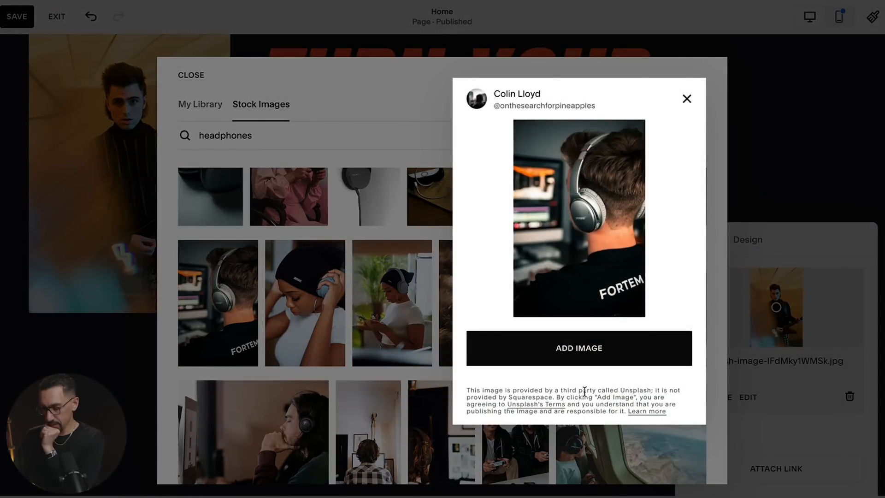
click(585, 351)
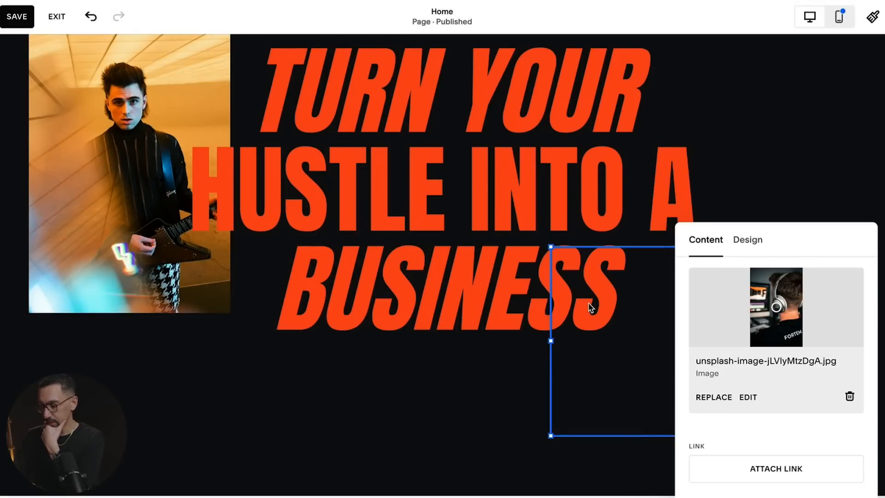
click(751, 240)
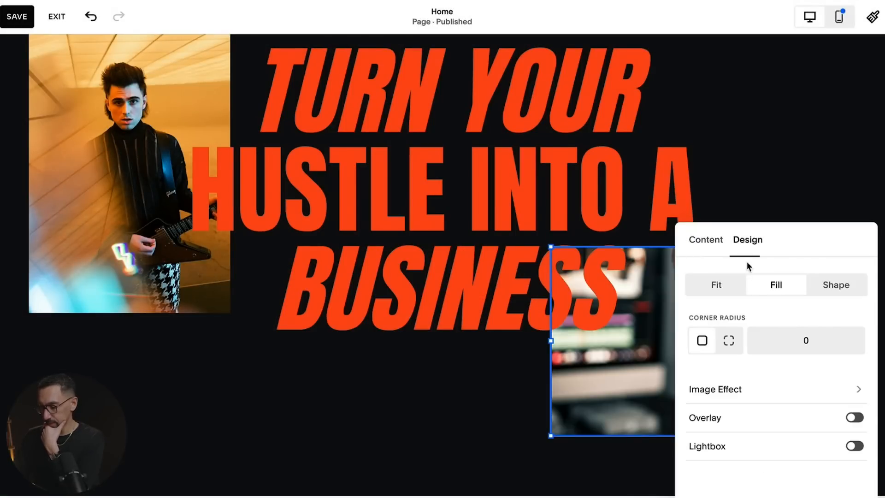
click(782, 191)
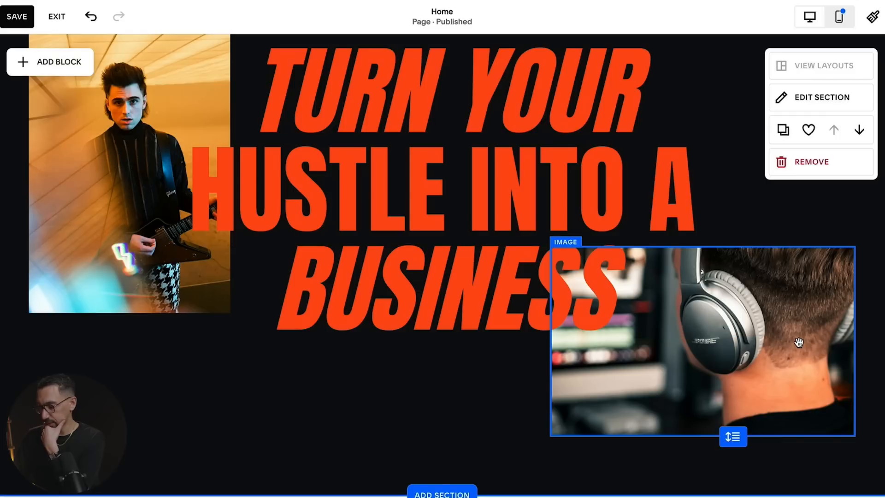
- Shrink the headphones image to about six grid columns wide and place it just below the A of the heading's second line
drag(799, 342, 800, 374)
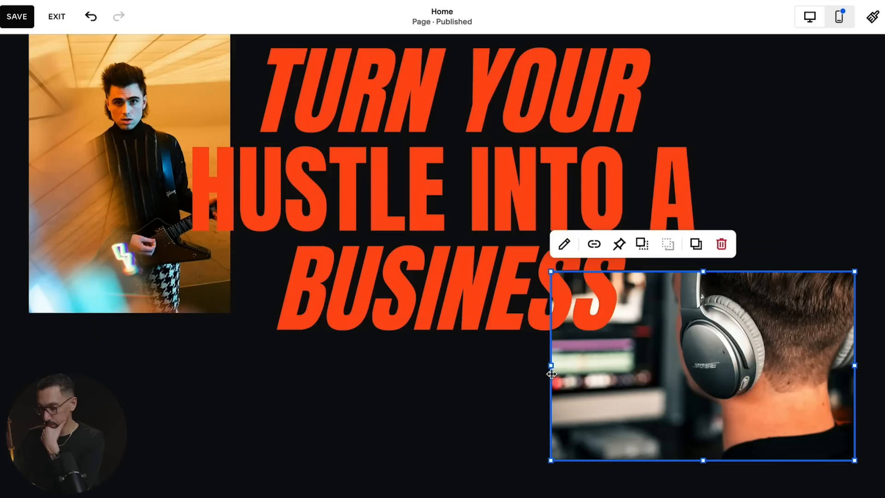
drag(551, 374, 622, 369)
drag(741, 458, 651, 292)
click(553, 389)
click(595, 323)
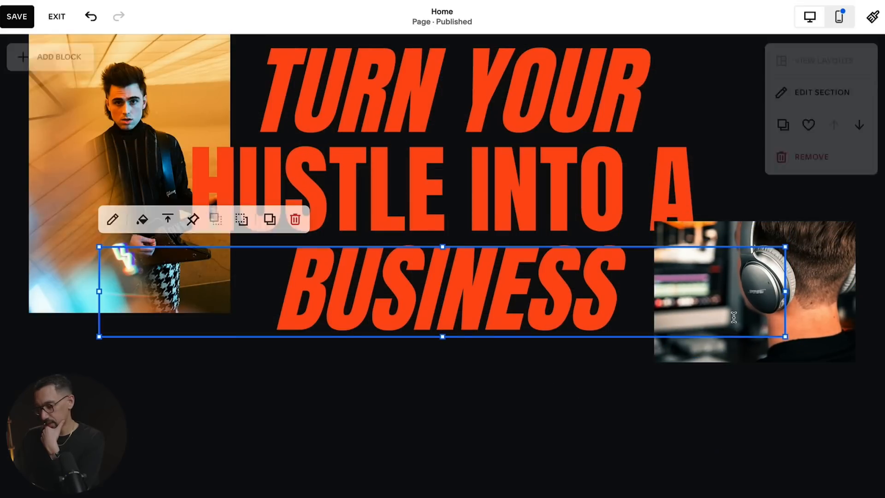
click(728, 281)
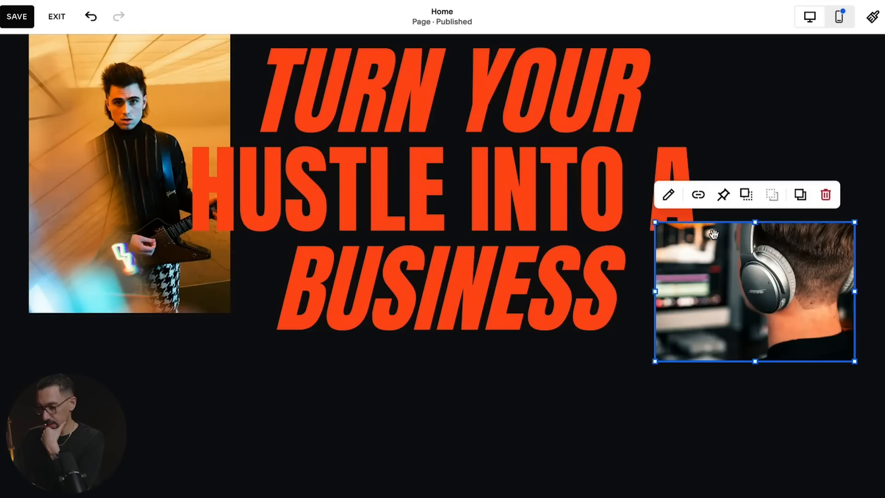
click(777, 262)
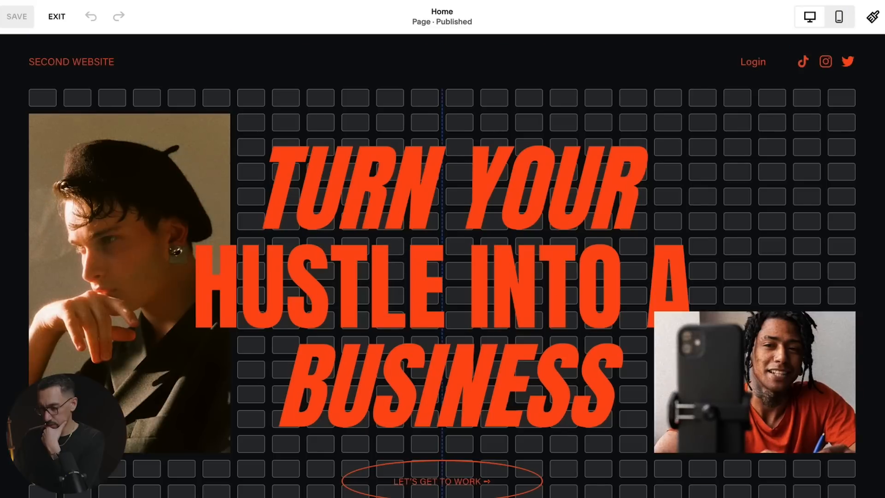
- Undo the headphones image's last move and align the "HUSTLE INTO A" text to the bottom of its block
mouse_move(663, 281)
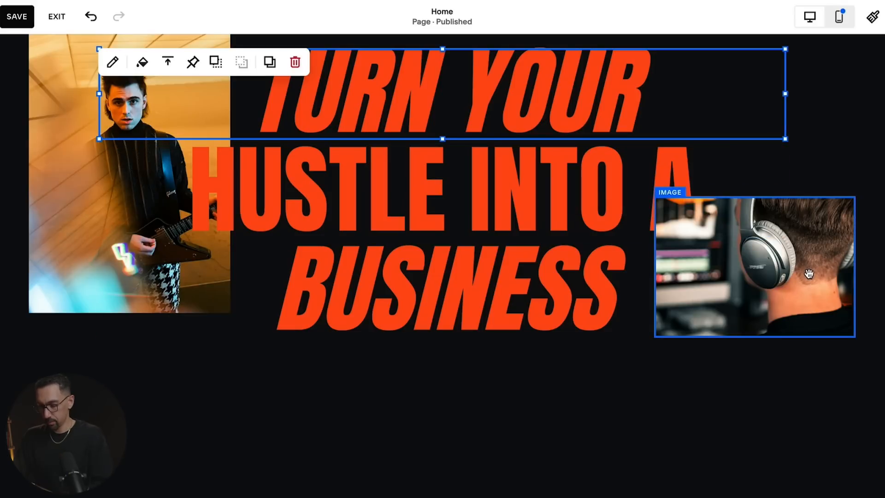
key(super+z)
click(627, 197)
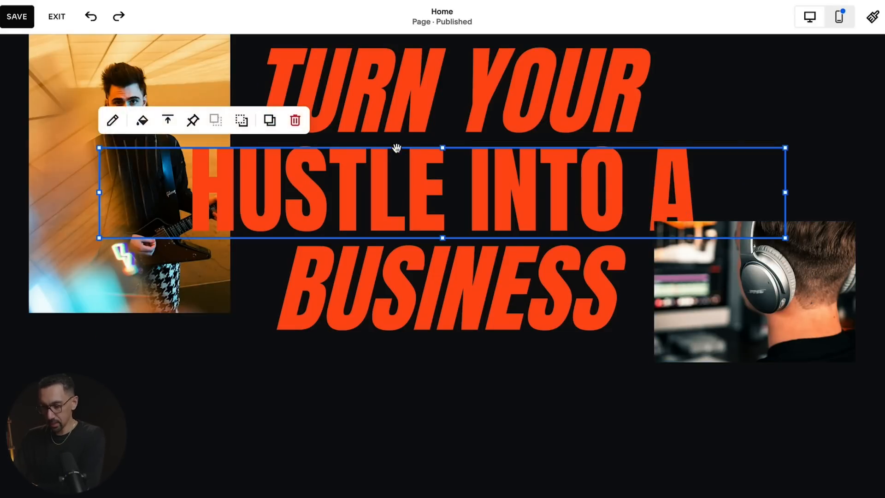
click(168, 121)
click(196, 150)
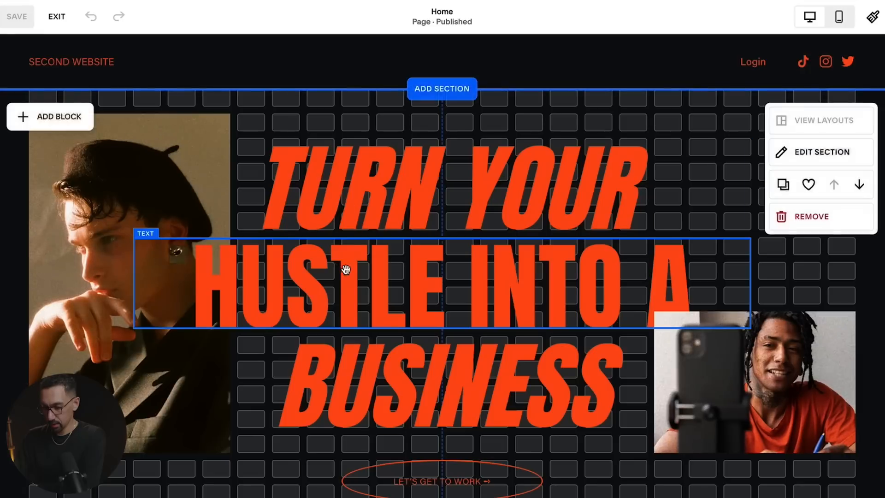
- Compare the heading lines' alignment on the Second Website, and align the "TURN YOUR" and "BUSINESS" texts to the bottom of their blocks
click(269, 241)
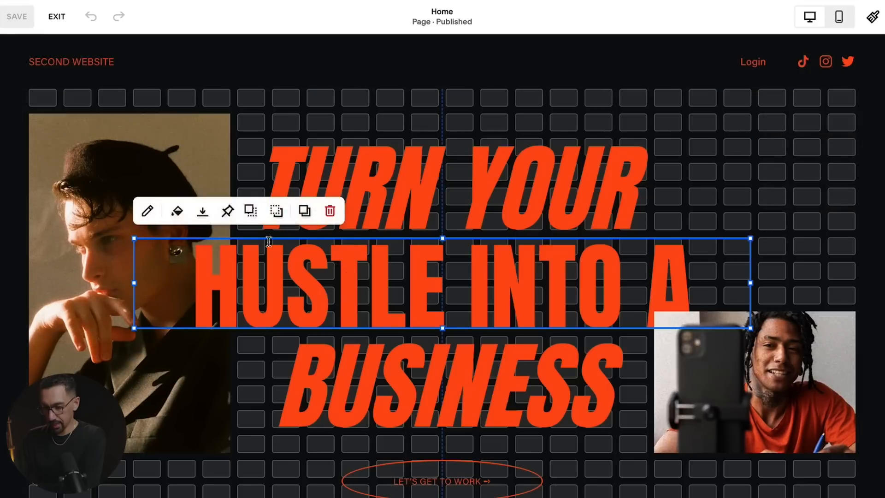
click(353, 160)
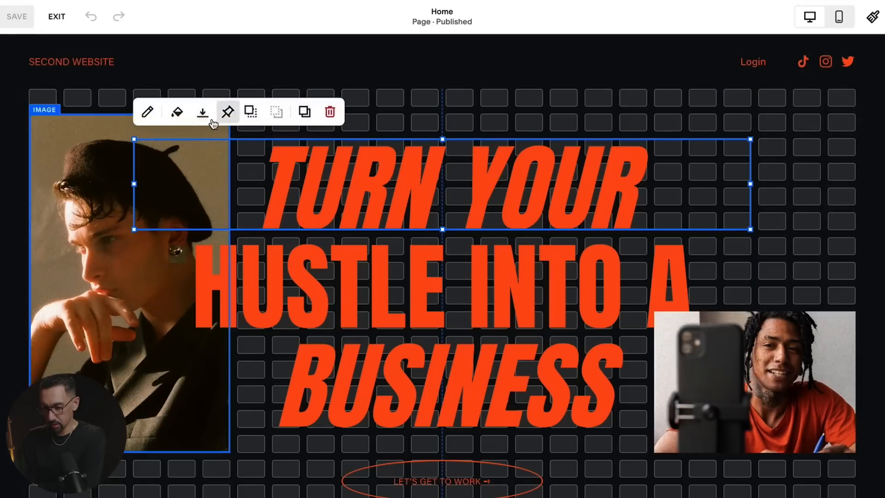
click(222, 369)
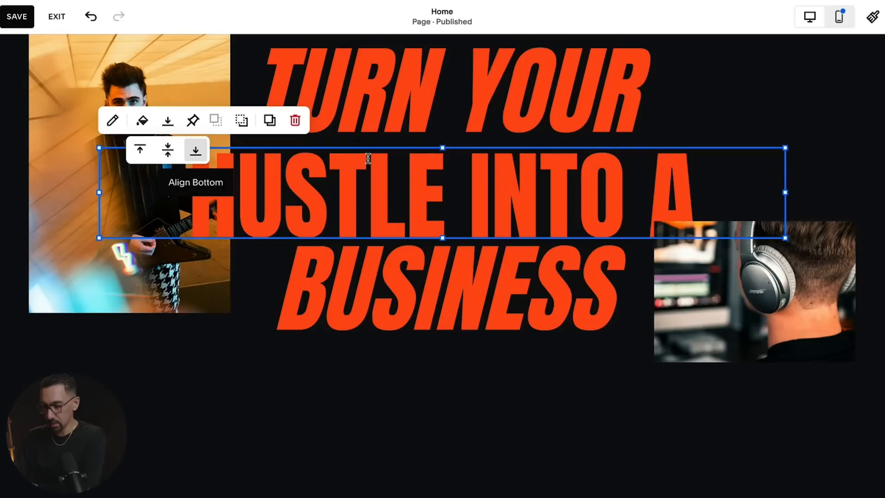
click(421, 117)
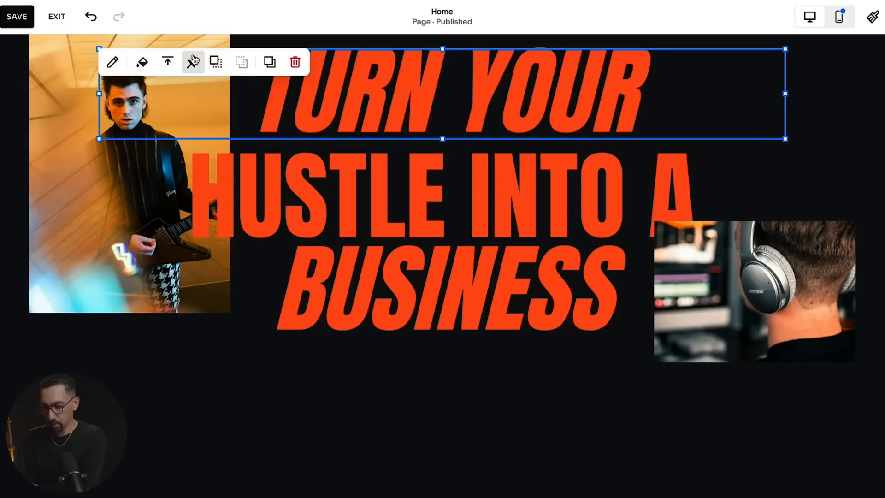
click(167, 62)
click(196, 90)
click(277, 207)
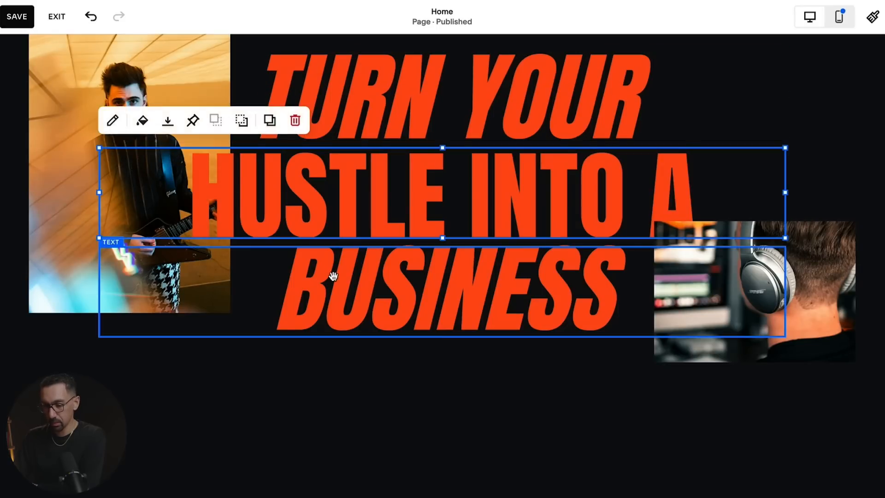
click(333, 276)
click(168, 219)
click(195, 248)
click(329, 393)
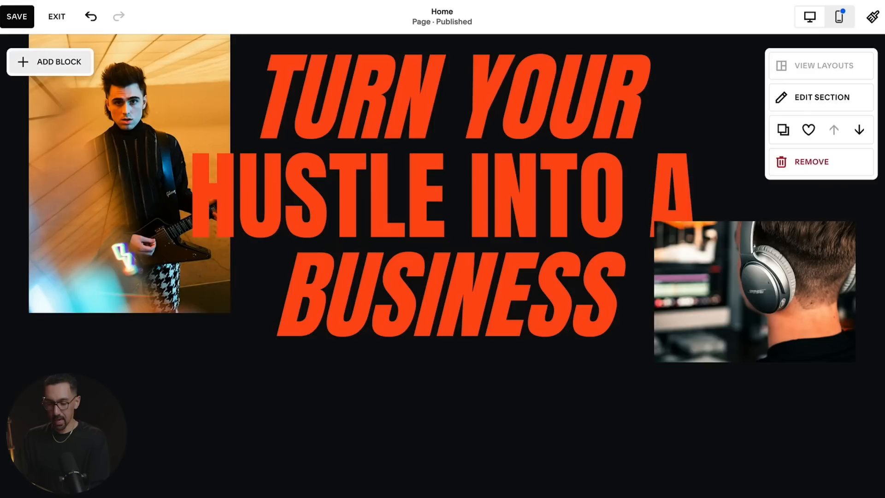
- Add a button block to the hero section and place it centered directly below the word BUSINESS
click(55, 62)
text(butt)
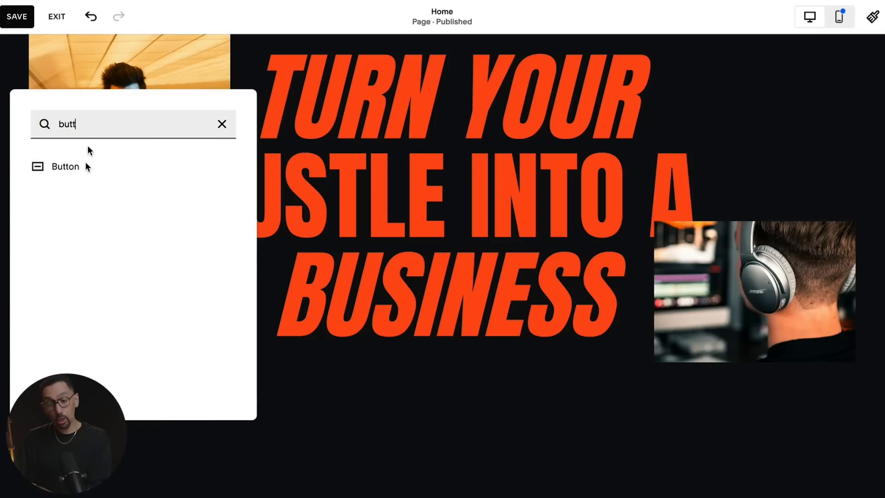
click(58, 170)
drag(110, 143, 452, 356)
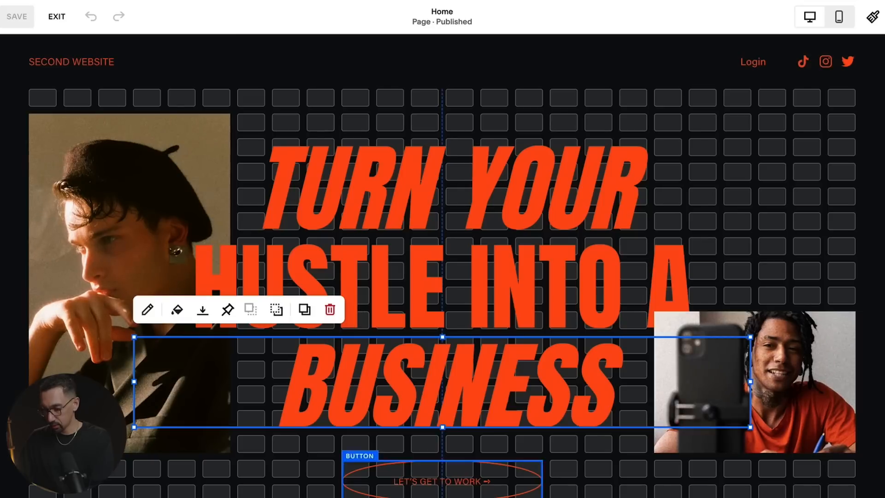
- Copy the hero button's text from the Second Website and set the new button's text to "LET'S GET TO WORK ➺"
double_click(441, 479)
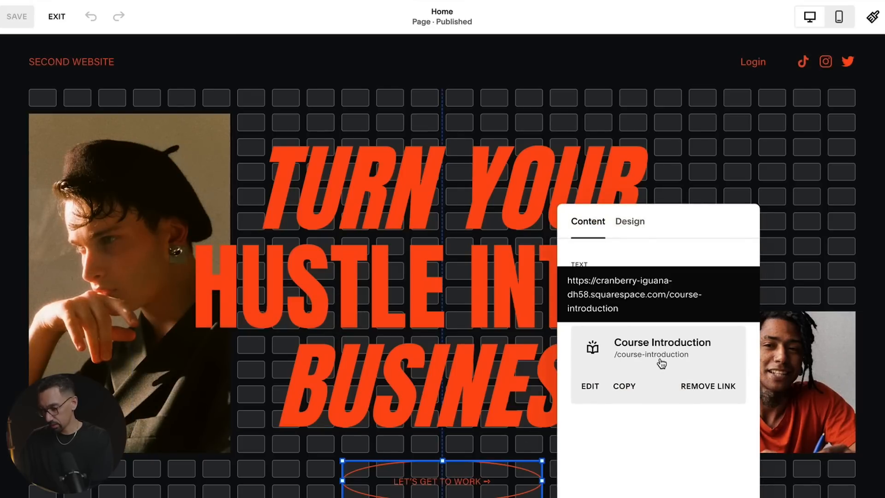
triple_click(663, 284)
key(ctrl+c)
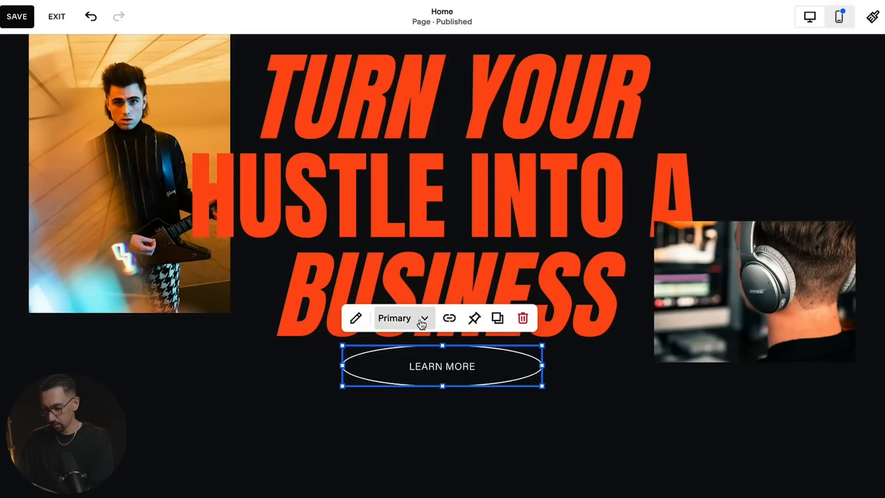
click(355, 318)
triple_click(607, 294)
key(ctrl+v)
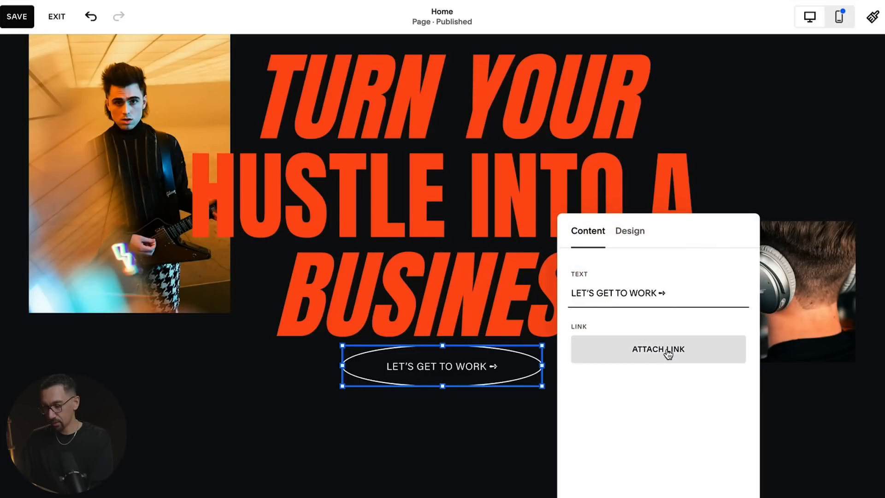
click(541, 425)
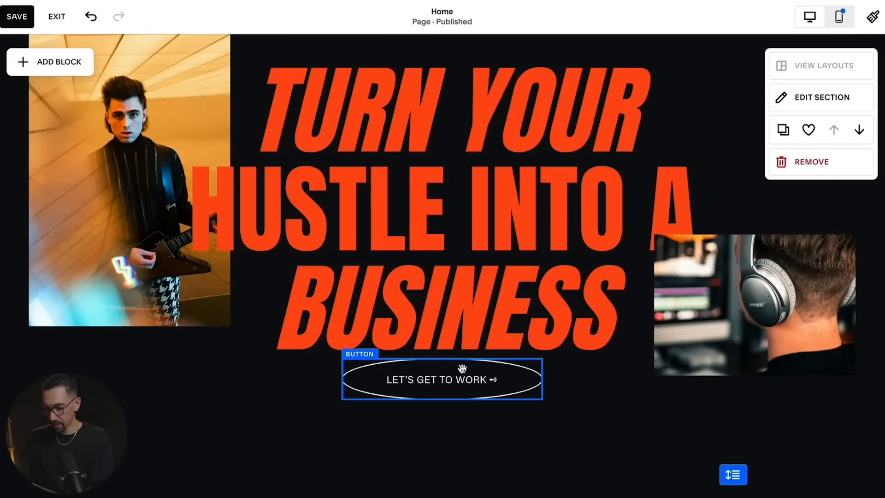
- Move the button about one grid row down, away from BUSINESS, and turn off Fill Screen for the hero section
drag(461, 368, 464, 393)
click(576, 402)
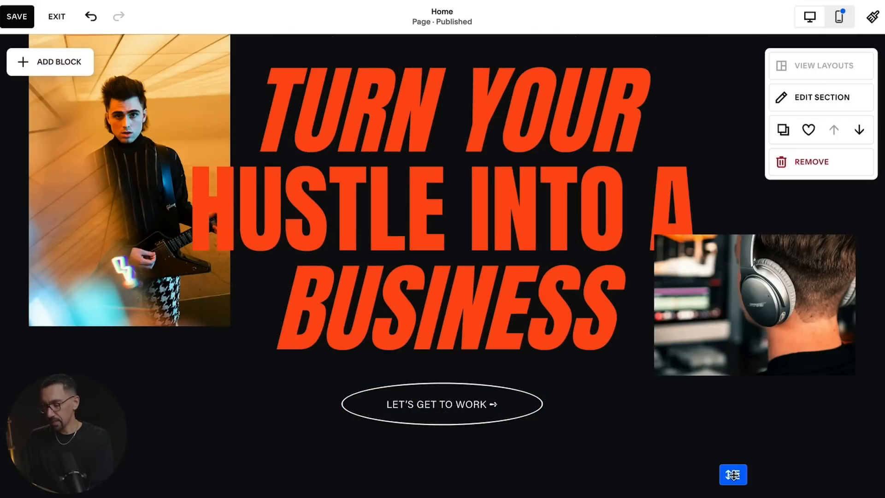
mouse_move(733, 475)
mouse_down()
mouse_move(733, 424)
mouse_move(734, 475)
mouse_up()
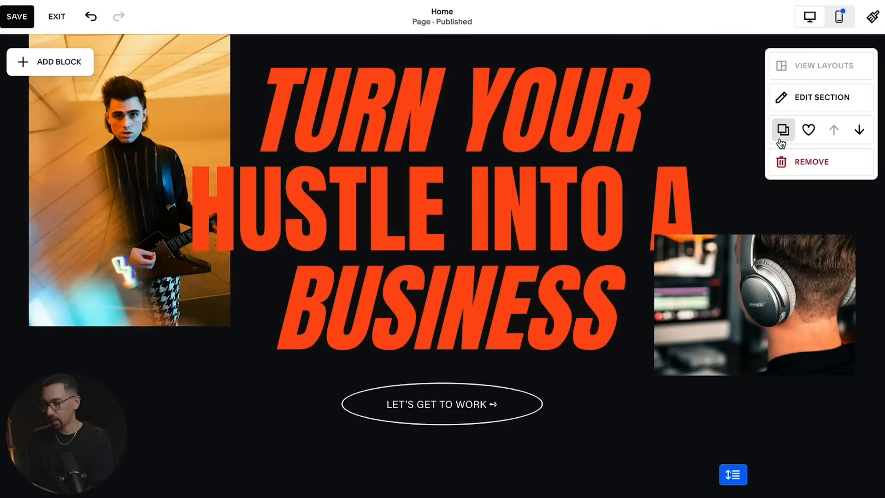
click(814, 104)
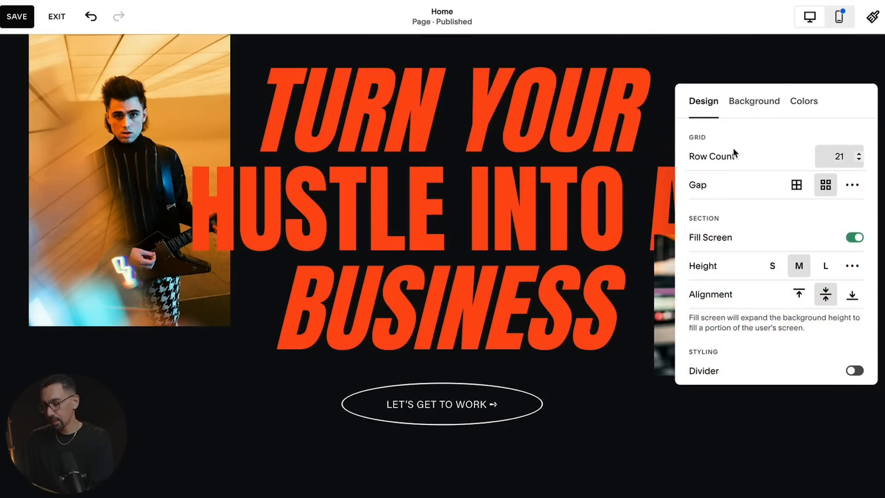
click(856, 237)
scroll(546, 258, up, 3)
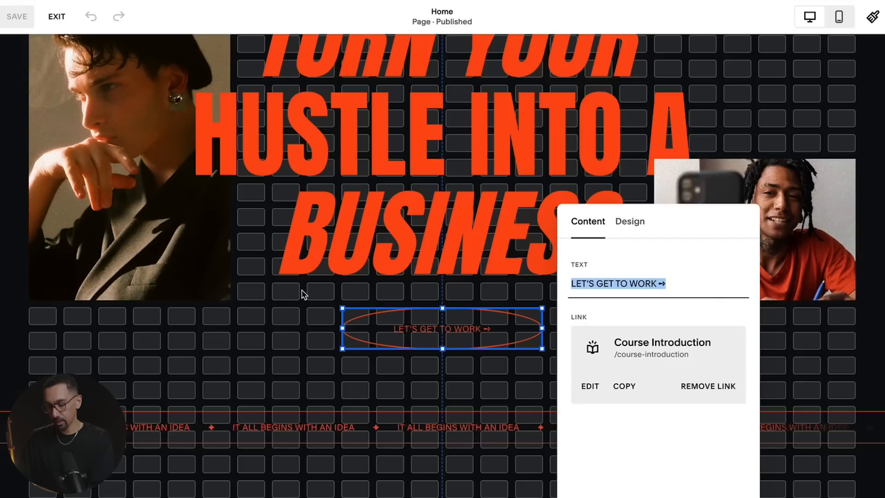
- Examine how the line and scrolling text blocks are built below the hero button on the Second Website
scroll(302, 294, up, 3)
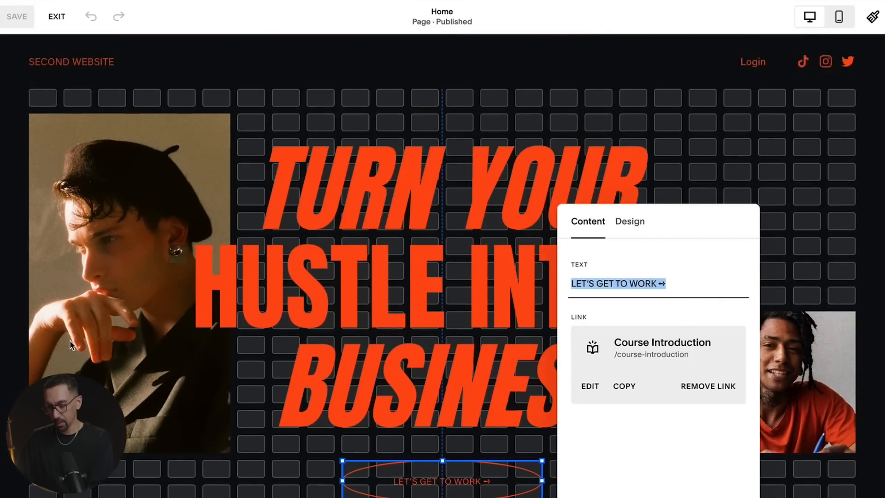
scroll(65, 85, down, 4)
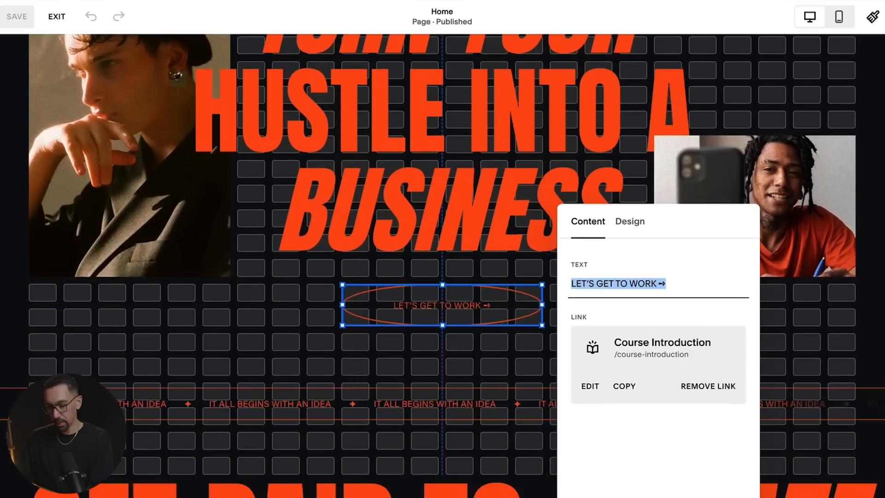
click(333, 386)
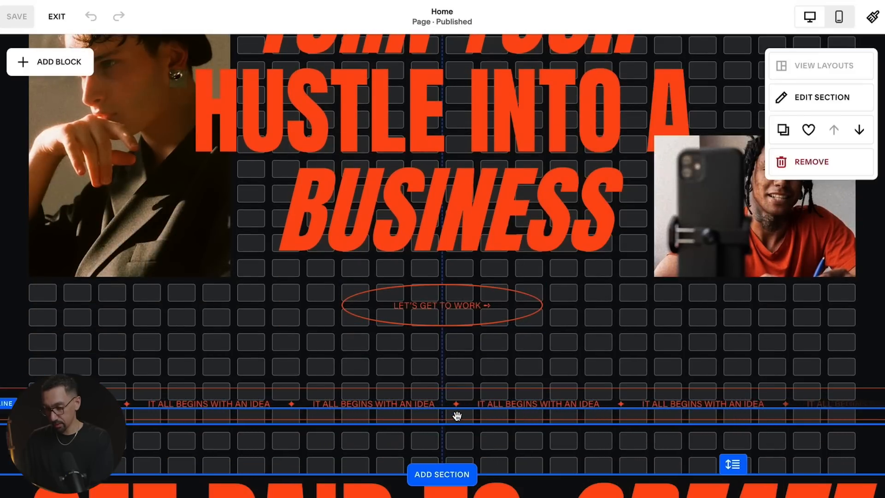
click(455, 400)
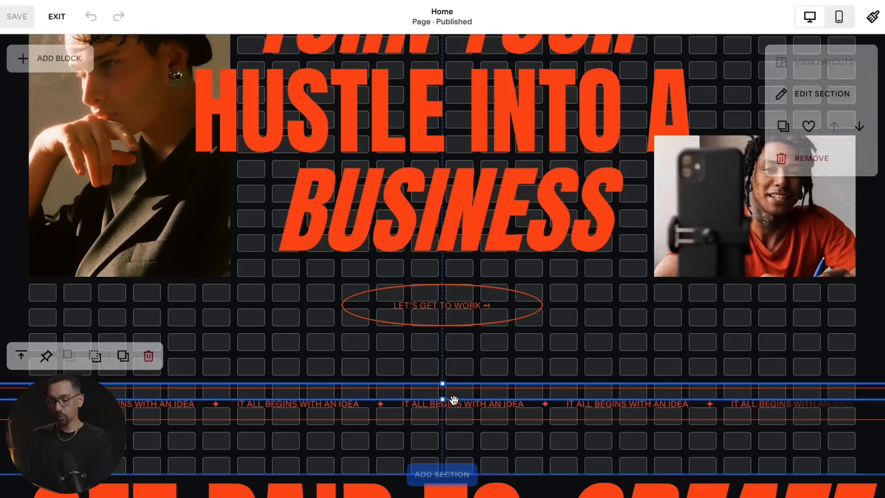
scroll(483, 412, down, 3)
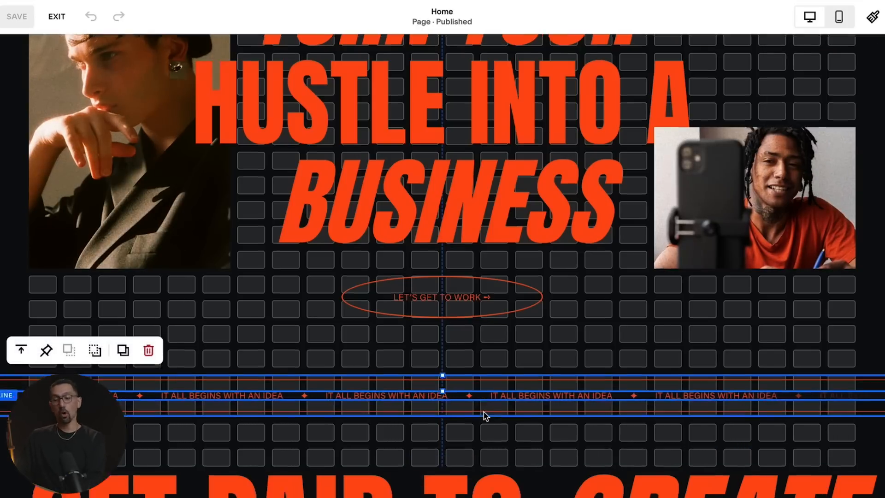
scroll(483, 412, down, 1)
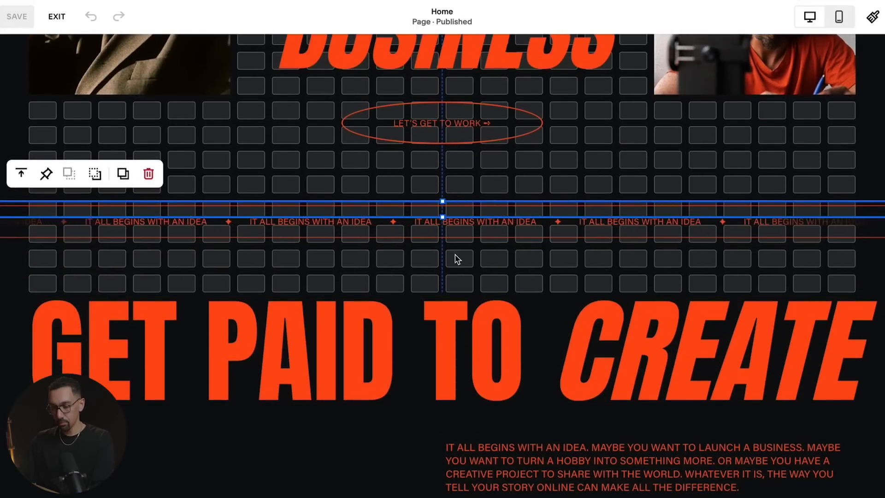
click(508, 266)
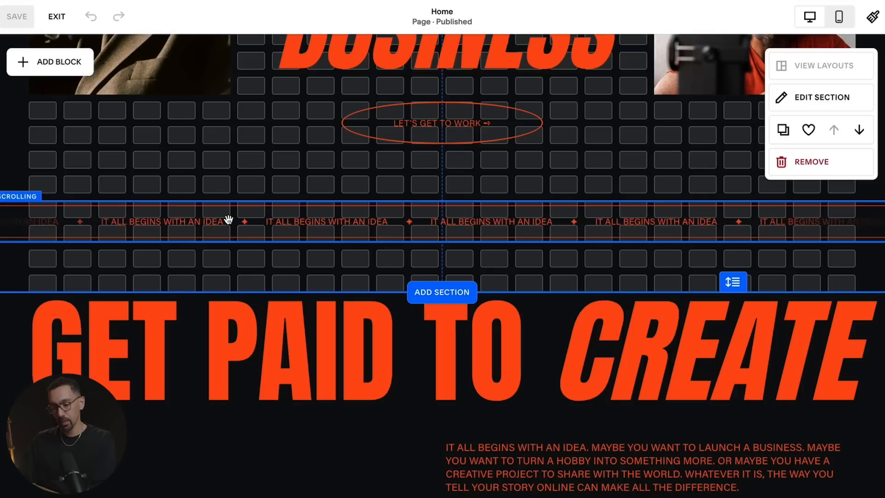
click(228, 220)
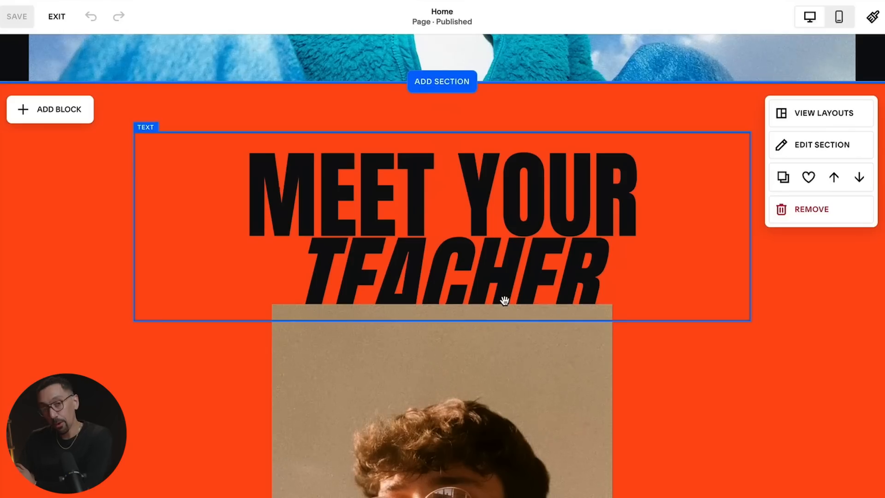
- Try sending the portrait behind the "MEET YOUR TEACHER" heading on the Second Website
click(422, 367)
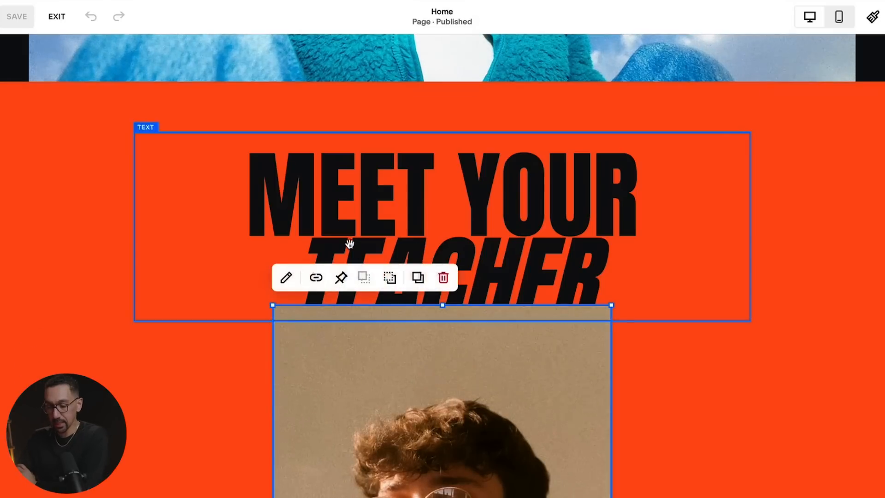
click(387, 279)
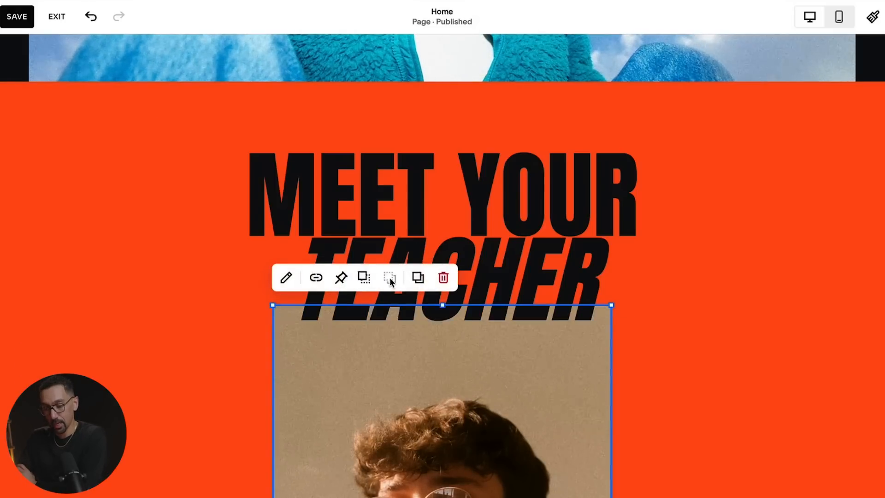
scroll(236, 331, down, 2)
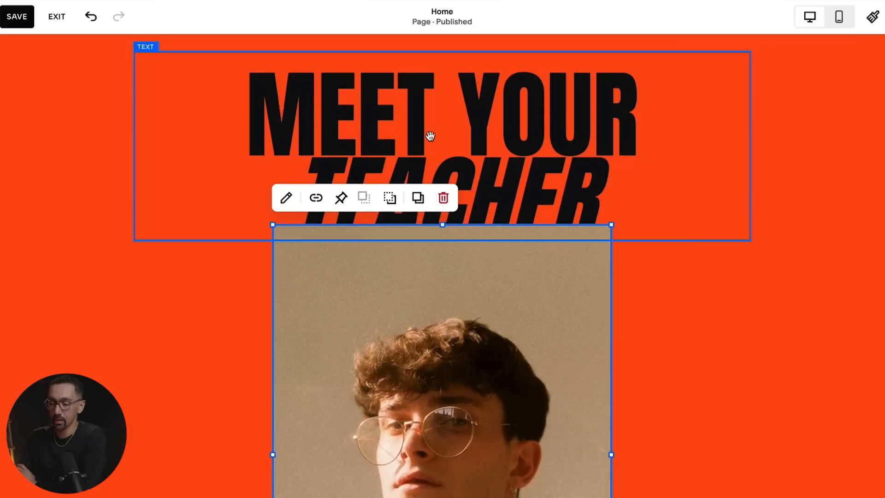
- Look through the Second Website's lower home page sections and examine the text formatting of the "BECOME A CONTENT EXPERT" heading
scroll(425, 144, down, 7)
scroll(424, 144, down, 11)
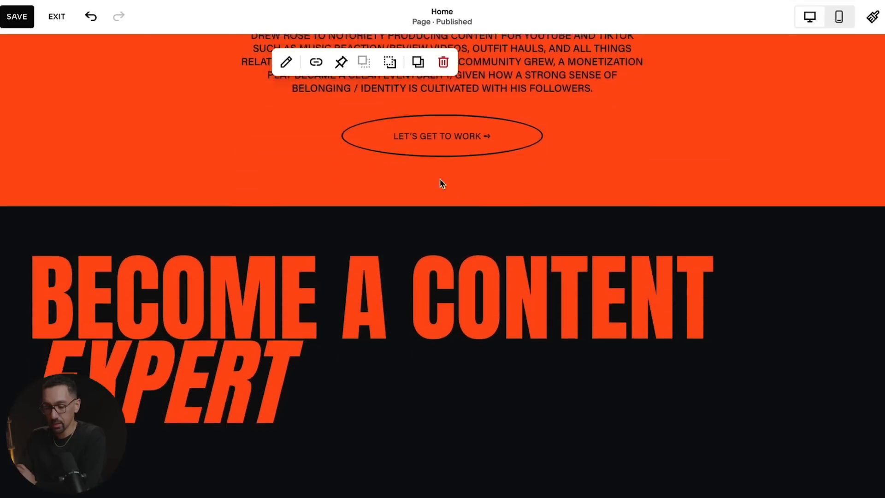
scroll(306, 147, up, 1)
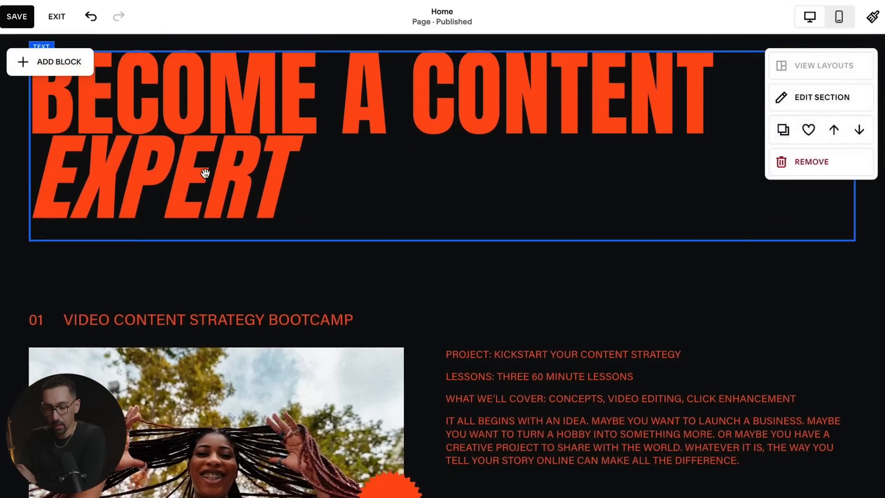
scroll(206, 174, down, 1)
scroll(206, 174, up, 3)
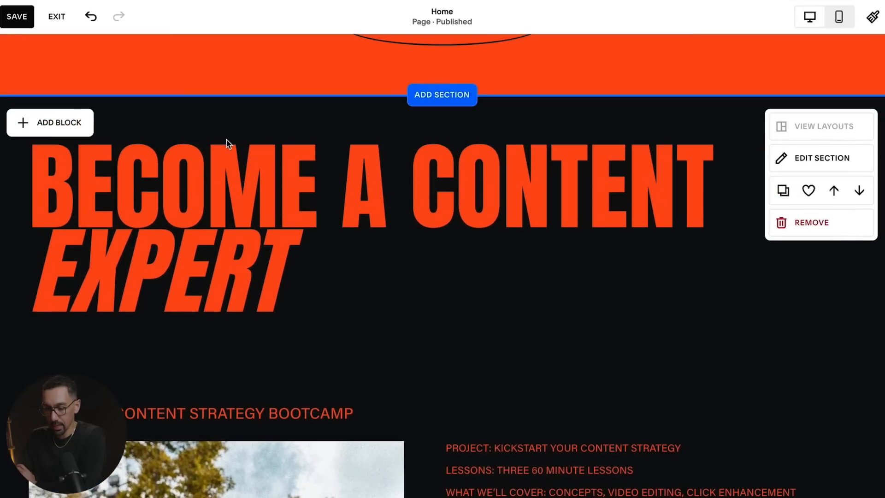
click(235, 193)
double_click(236, 195)
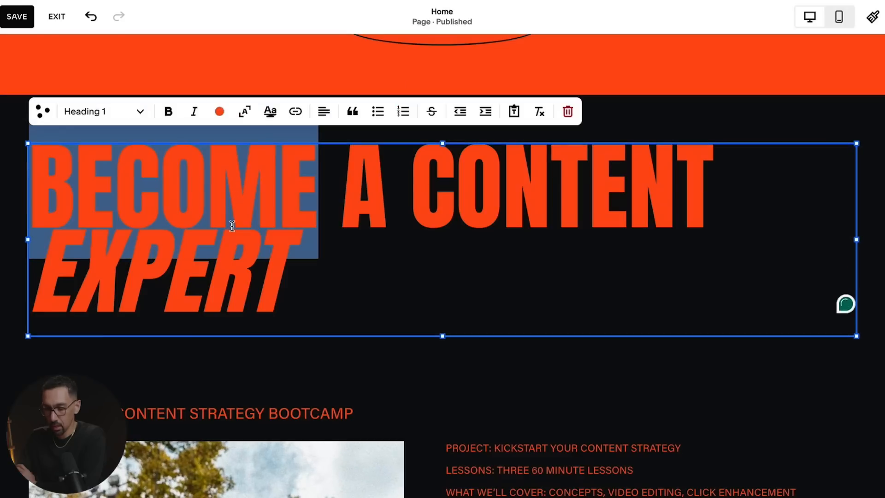
scroll(214, 282, down, 8)
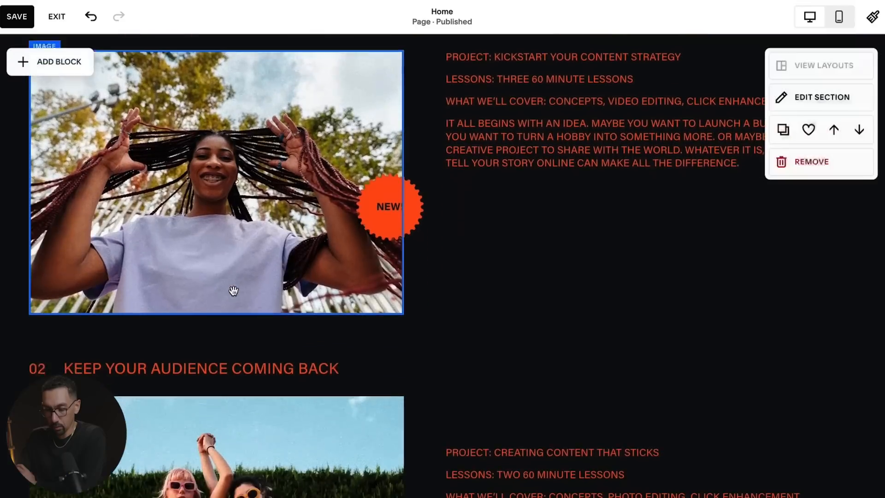
- Examine how the NEW! text and the starburst shape are layered over the image, and look over the rest of the Second Website's home page
click(395, 202)
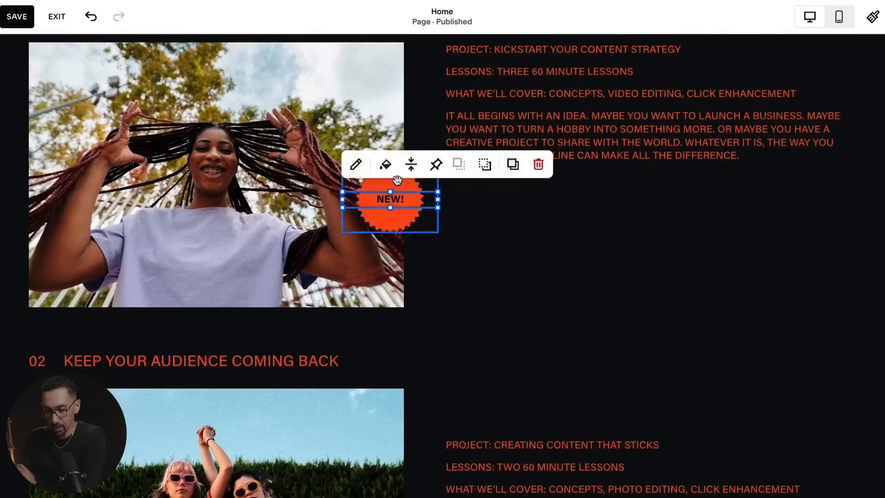
click(402, 184)
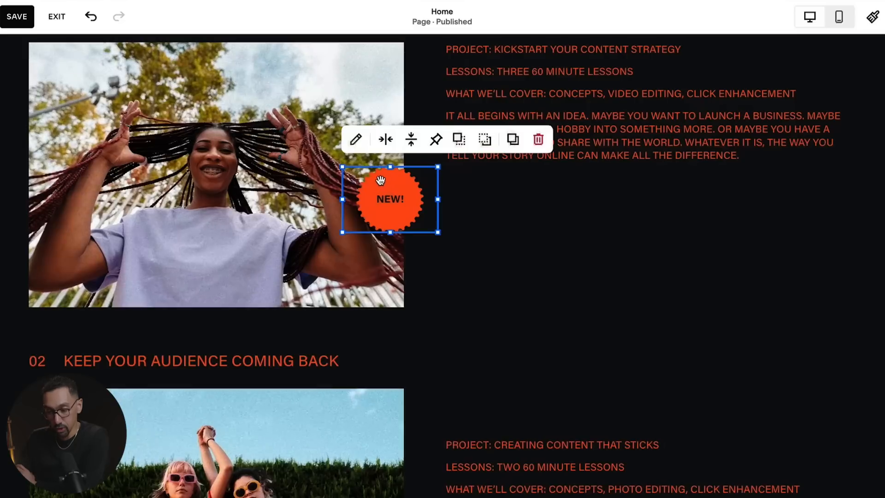
click(393, 200)
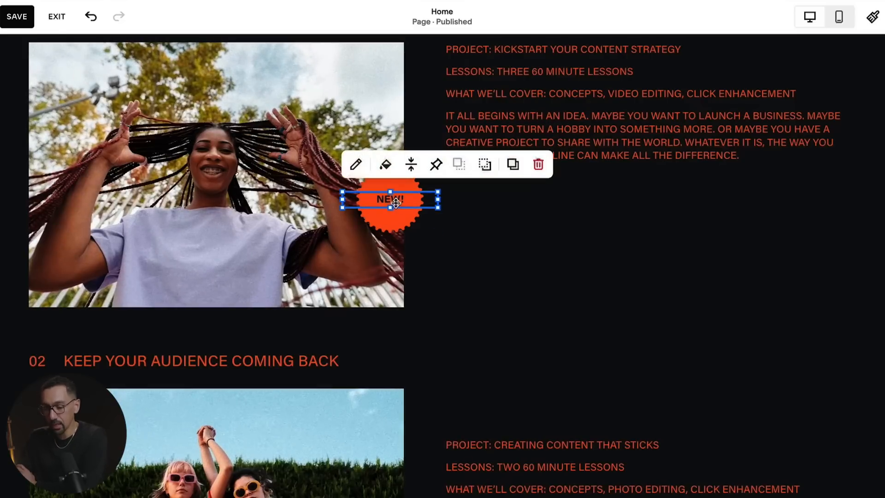
scroll(387, 242, down, 6)
scroll(431, 184, down, 10)
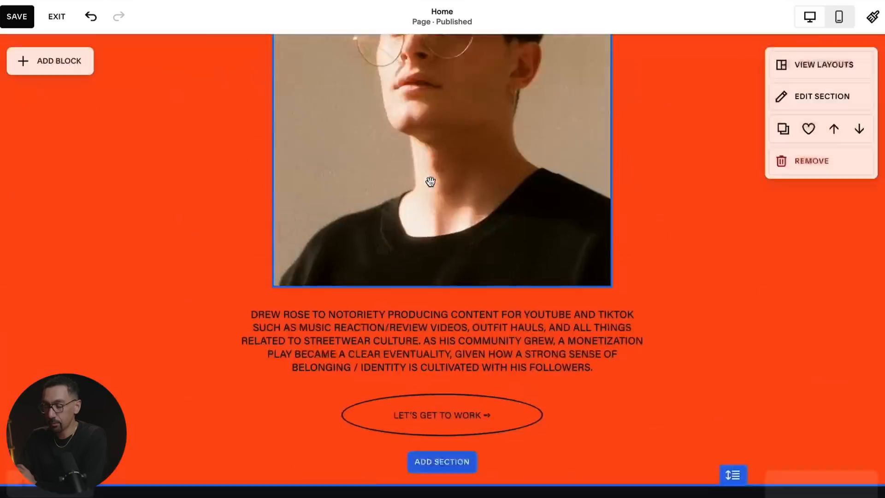
scroll(431, 182, up, 15)
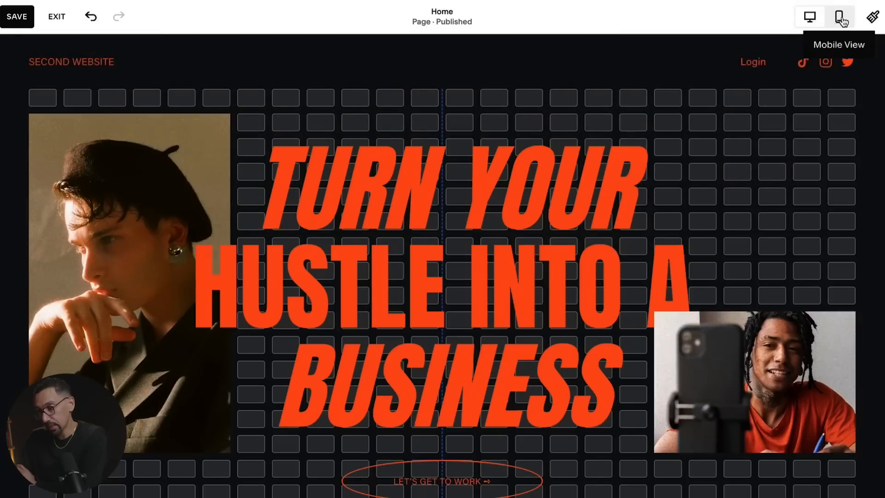
- Compare the hero section's mobile layout with its desktop layout on the Second Website
click(840, 19)
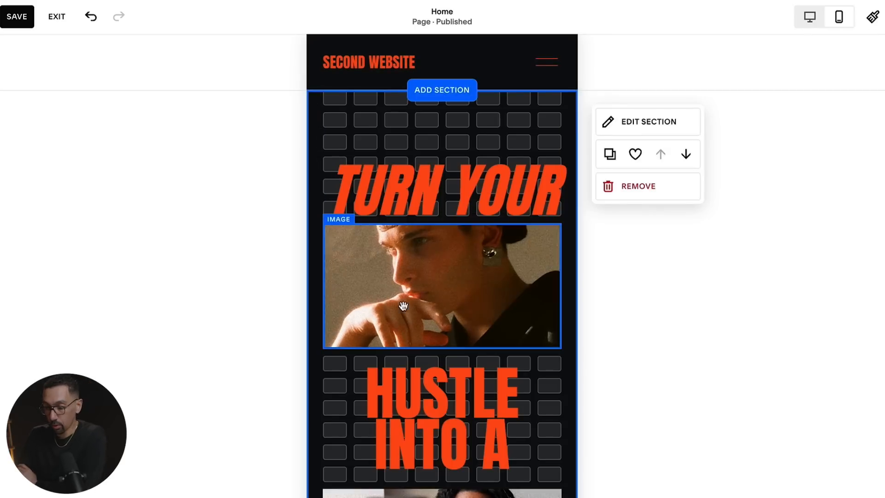
scroll(470, 440, down, 4)
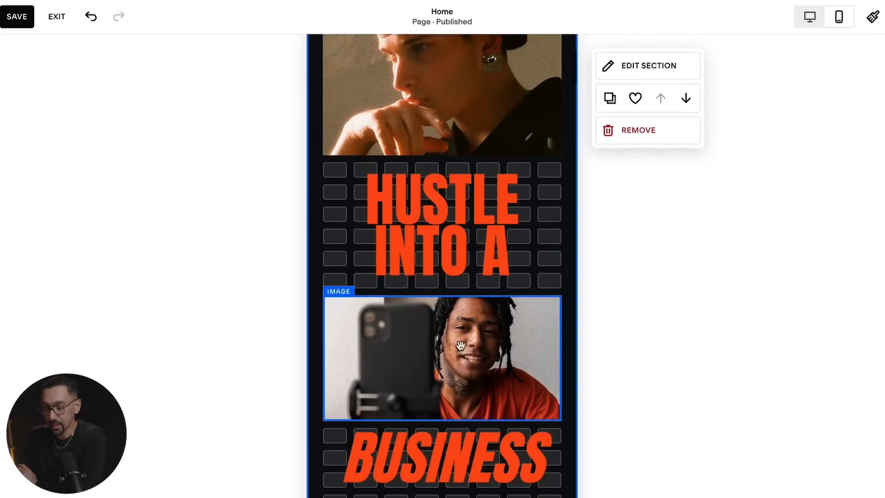
scroll(453, 301, up, 3)
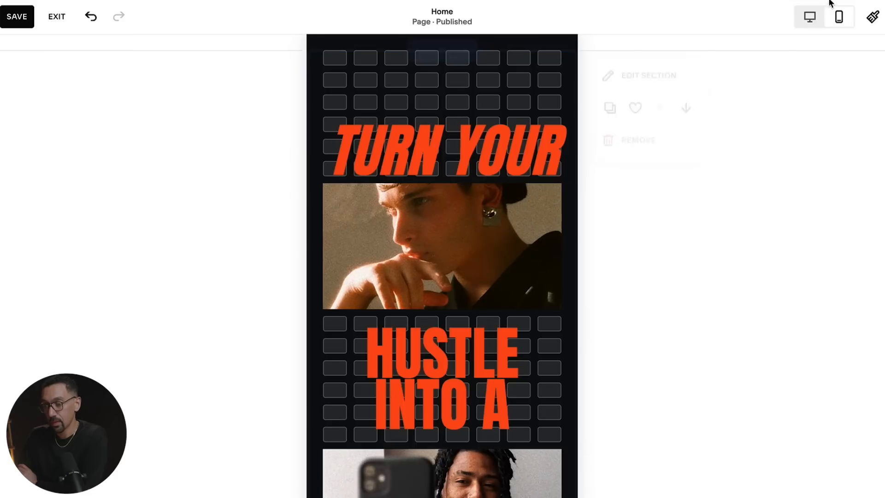
click(809, 19)
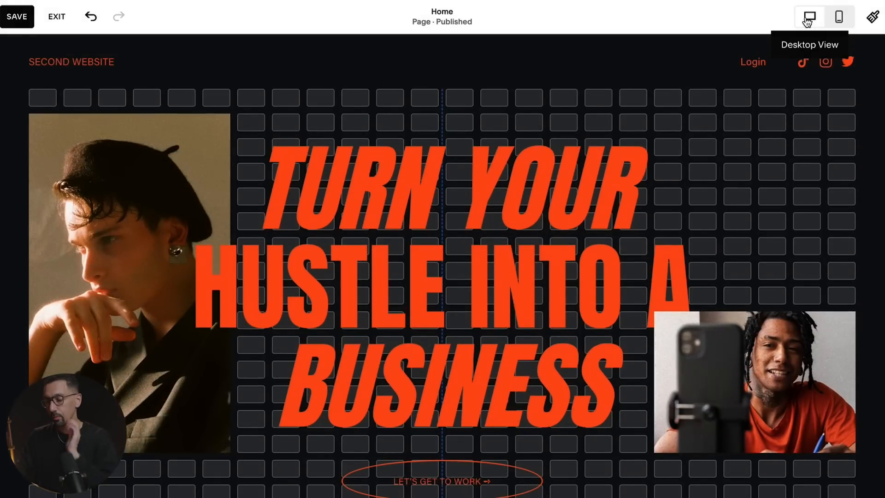
- Examine the Second Website's mobile layout from the hero heading and images down to the GET PAID TO CREATE section
click(838, 18)
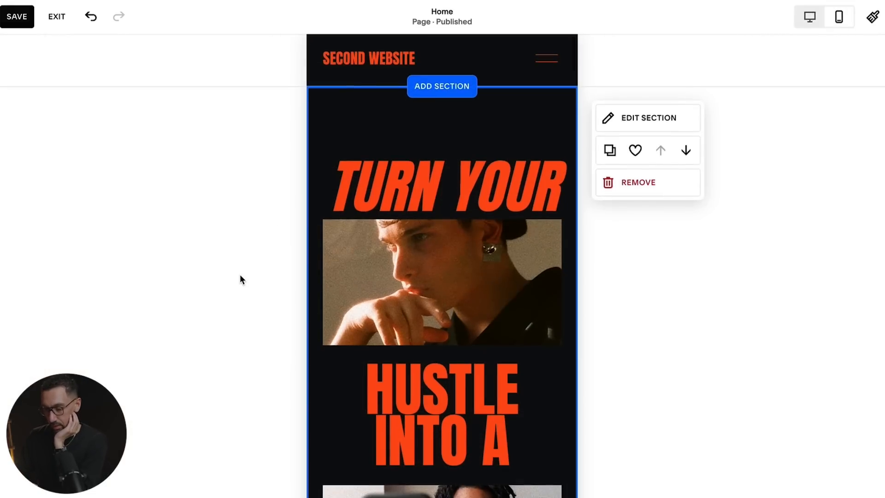
scroll(314, 383, down, 5)
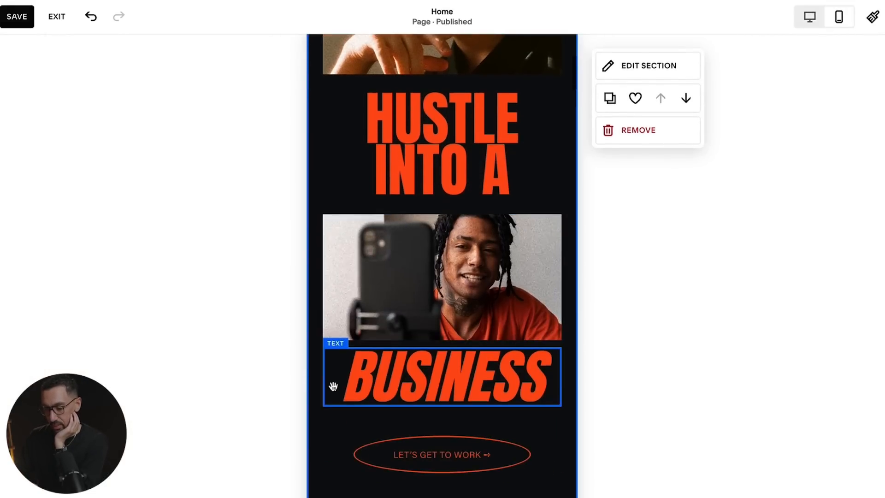
scroll(333, 386, down, 3)
scroll(333, 386, up, 5)
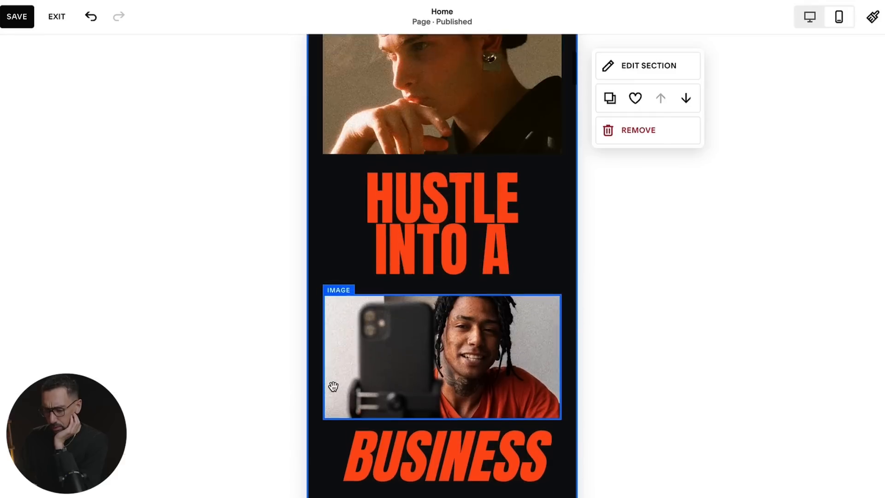
scroll(334, 387, up, 1)
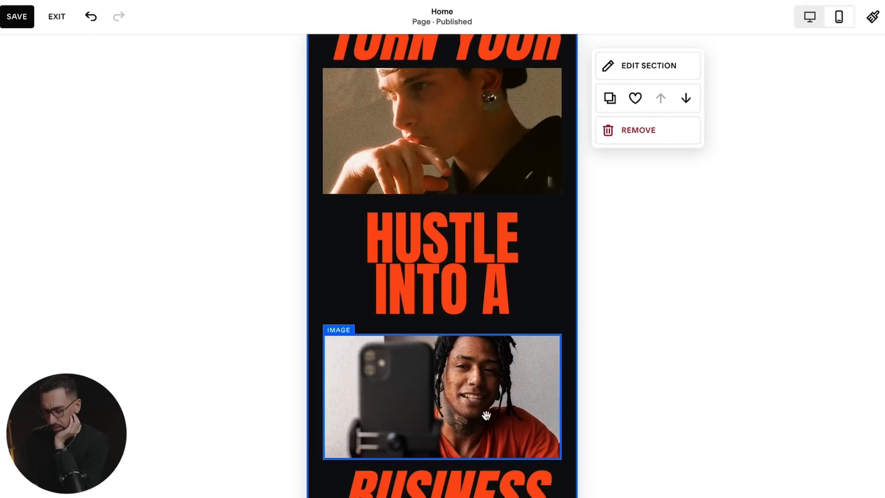
scroll(485, 378, up, 2)
scroll(484, 376, down, 8)
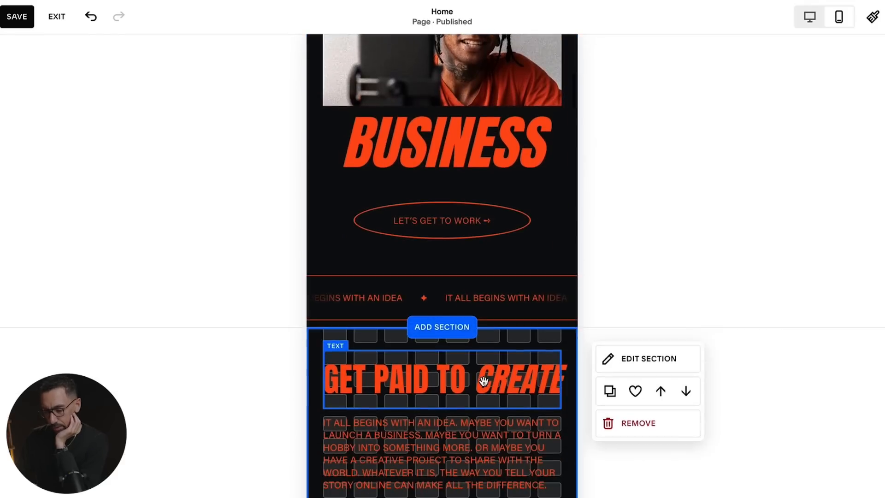
scroll(479, 269, down, 1)
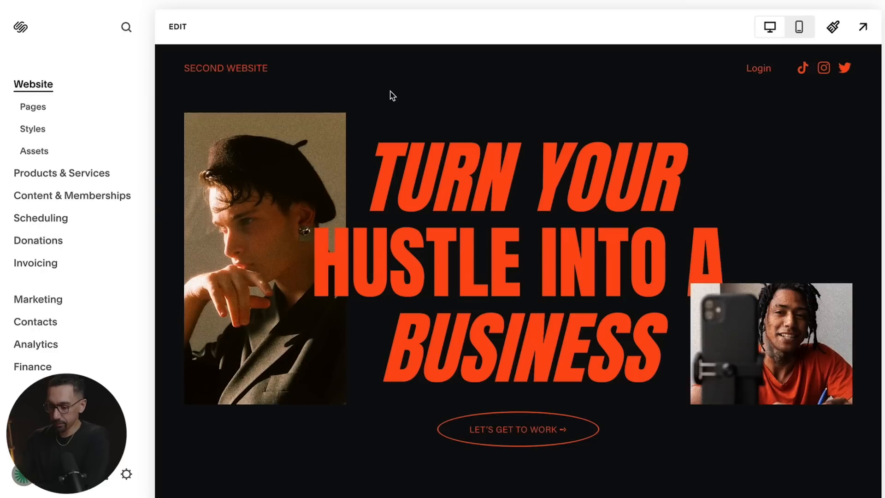
- Save the Main Website's home page changes and exit editing
key(super+r)
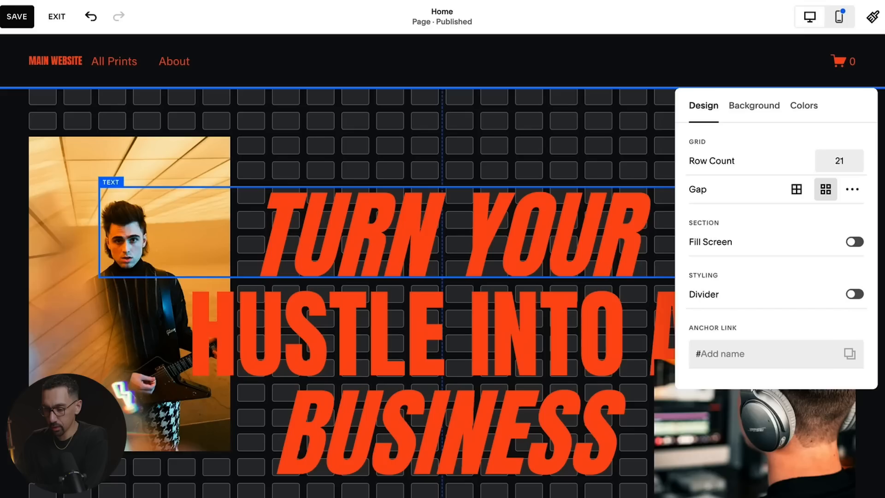
click(15, 16)
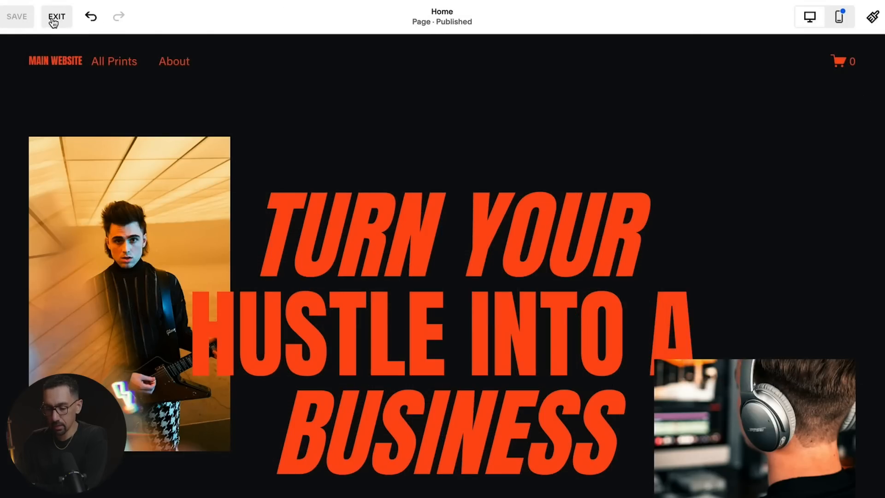
click(54, 18)
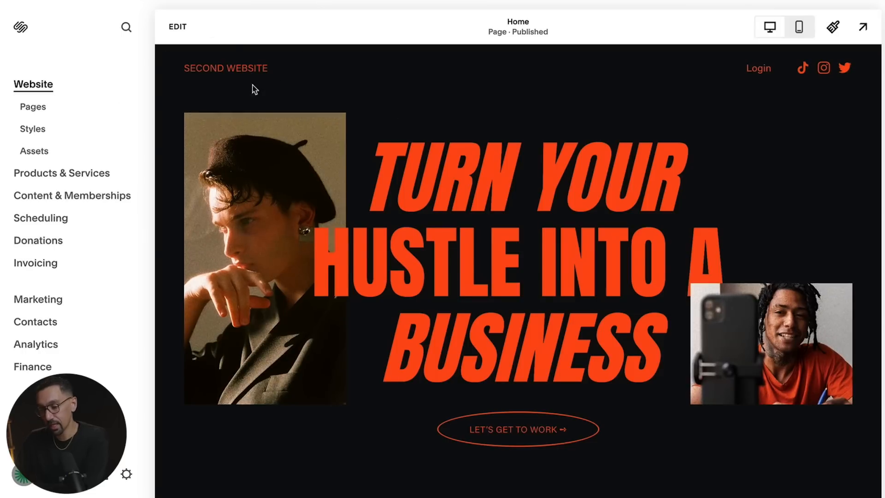
- Open the page lists of the Second Website and the Main Website
click(26, 107)
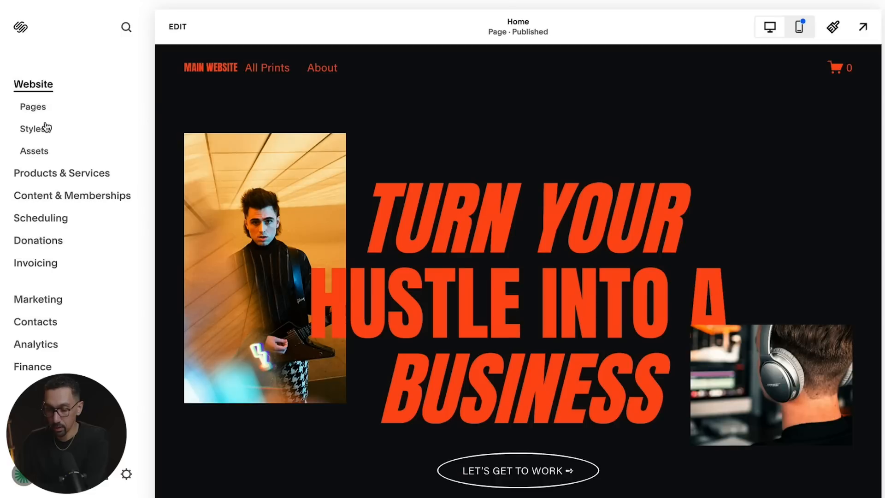
click(27, 107)
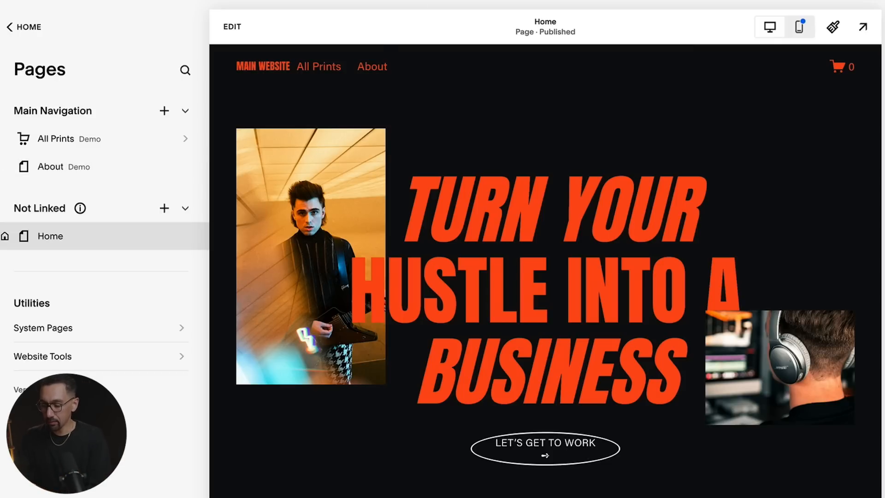
- Open the Squarespace template gallery at squarespace.com/templates, browse the Popular Designs, and open the Tantillo template
text(squarespace.com/te)
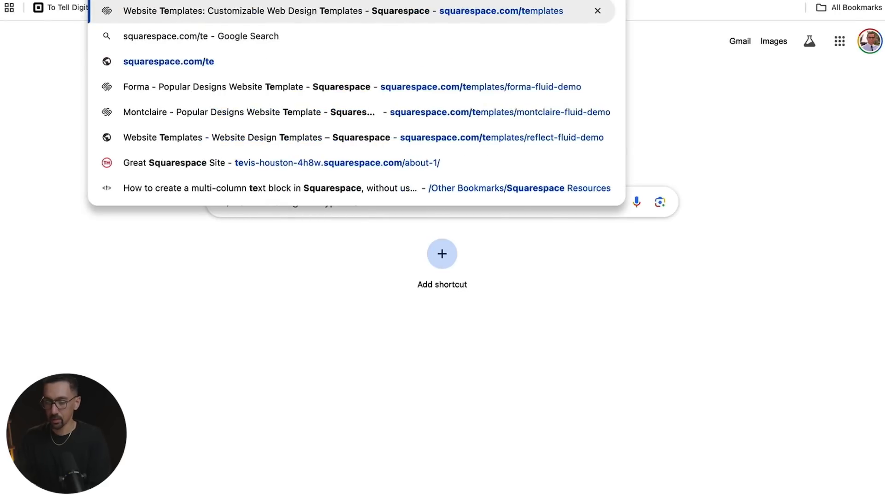
key(Return)
scroll(440, 282, down, 2)
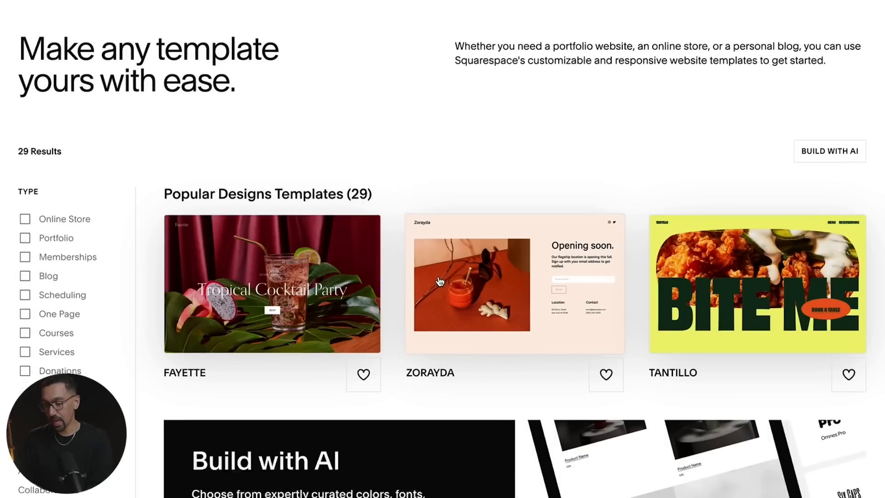
scroll(440, 282, down, 5)
scroll(441, 282, up, 4)
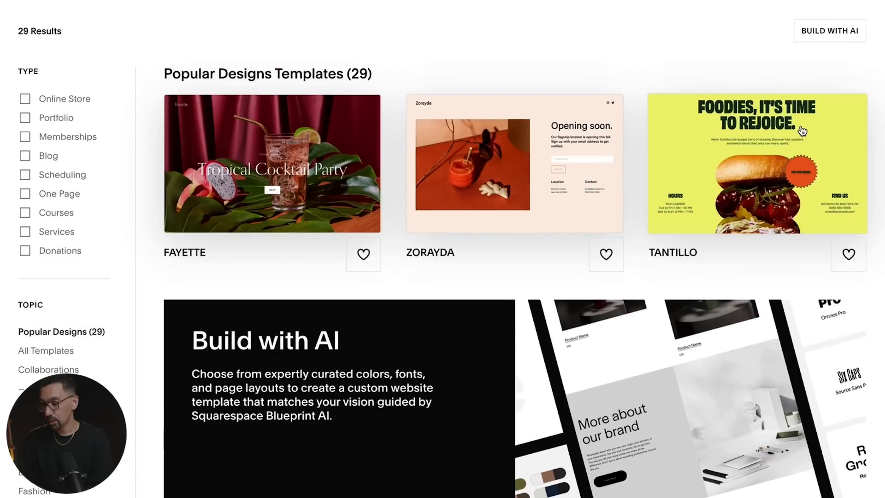
click(784, 141)
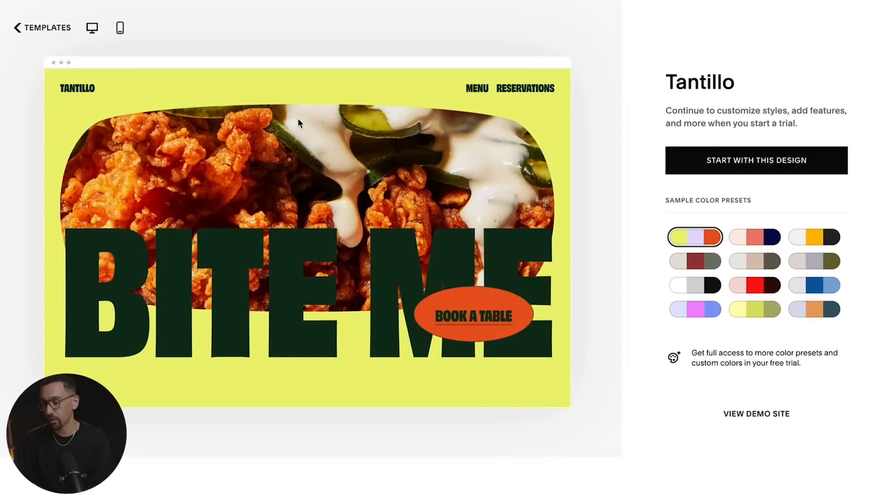
- View the Tantillo template's full demo page, examining its BITE ME hero and the section below it
click(298, 118)
scroll(521, 260, down, 2)
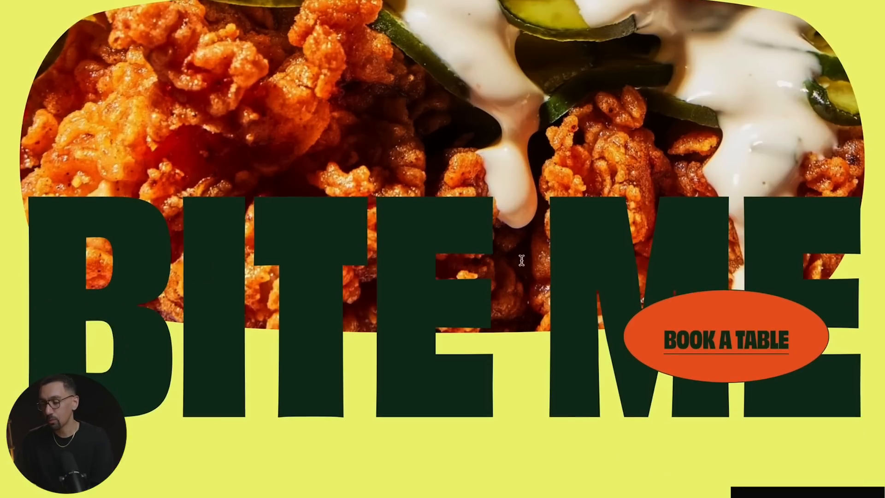
scroll(228, 316, down, 4)
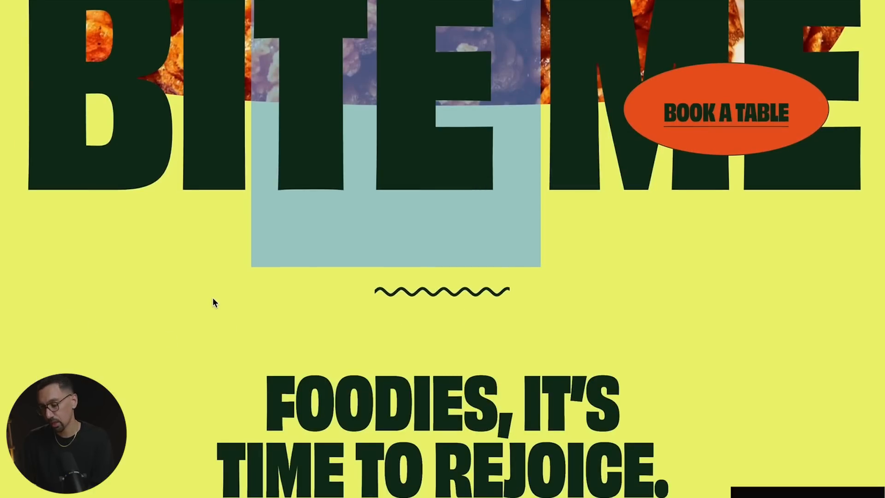
scroll(213, 299, down, 1)
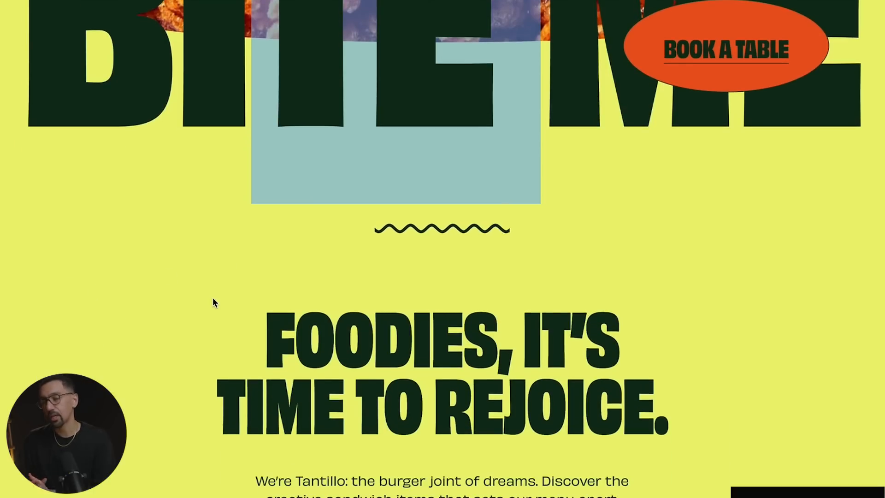